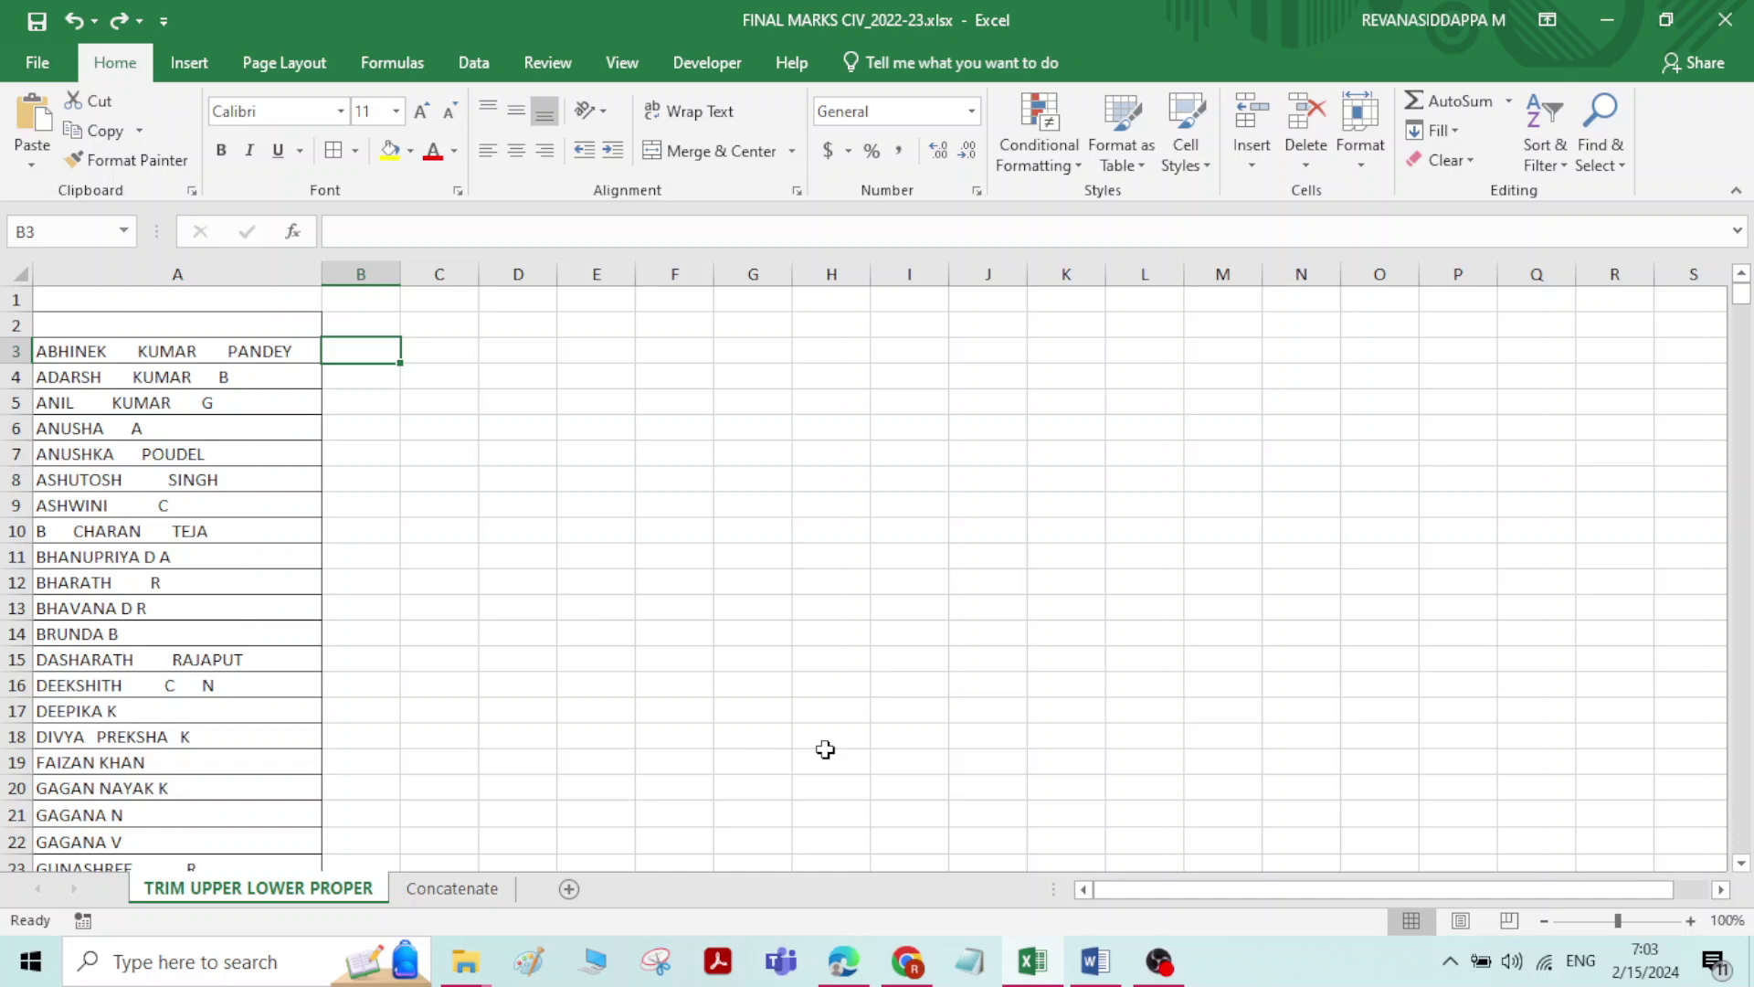
- Glance at the Concatenate sheet, then return to the student names and select A3:A14
click(451, 889)
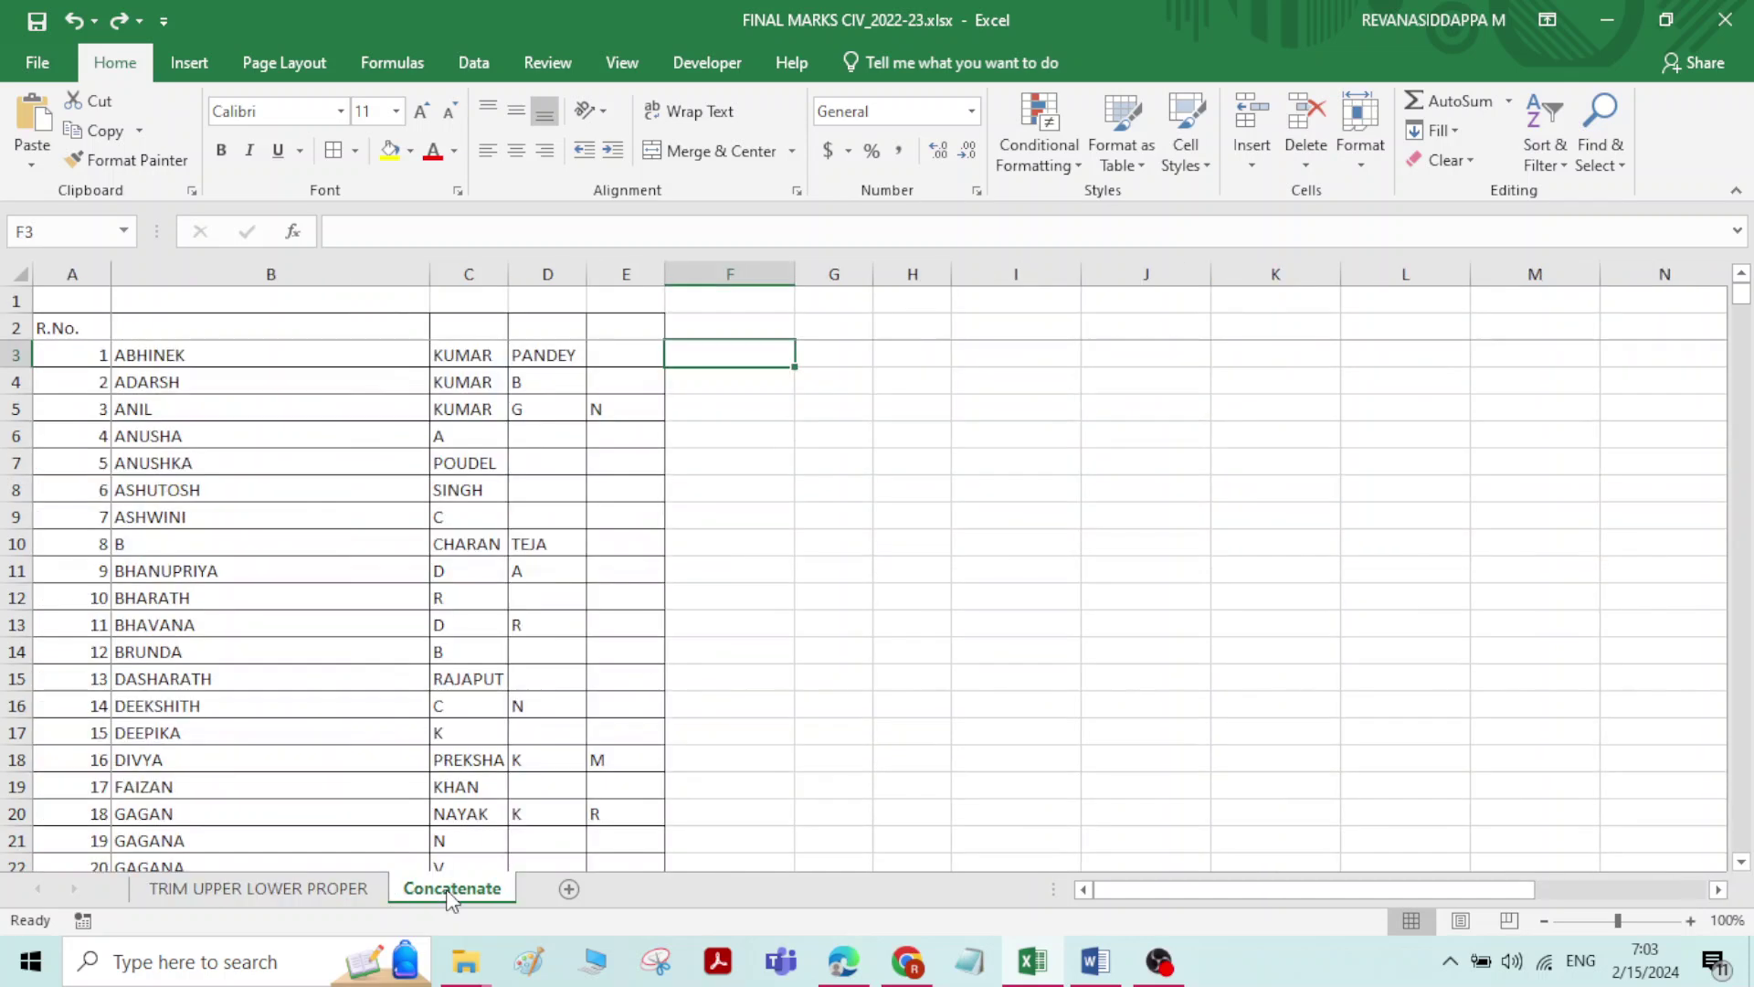
click(274, 889)
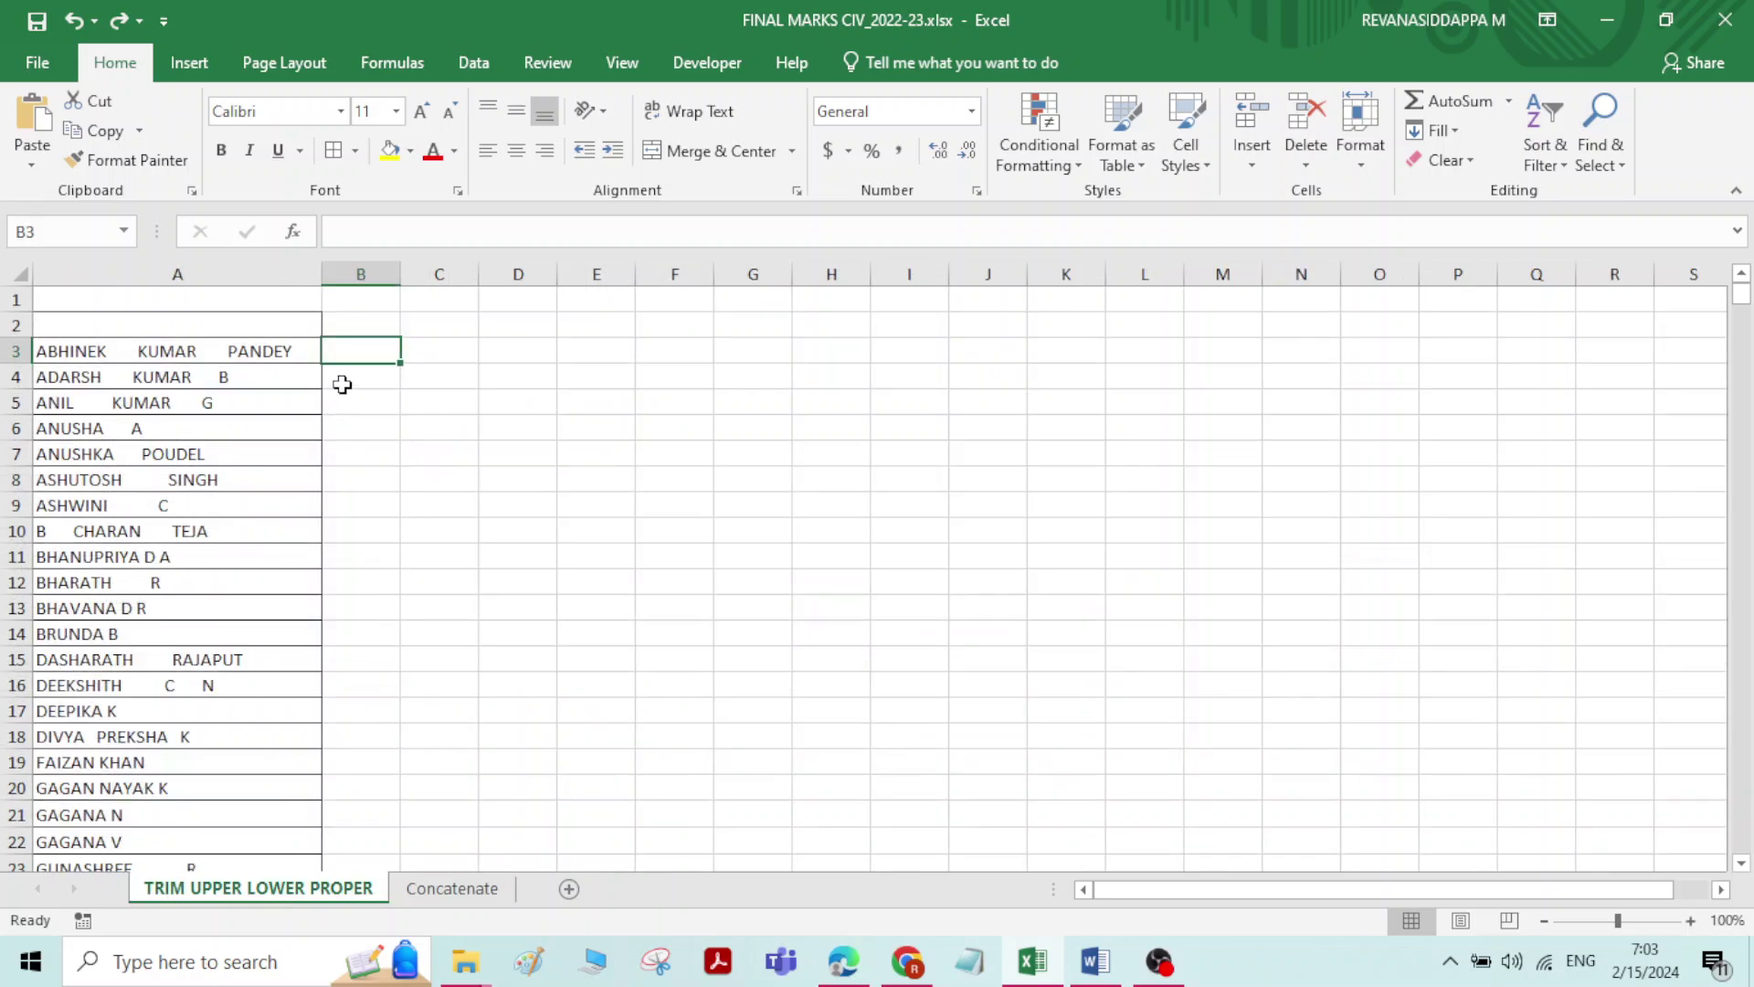
drag(202, 353, 203, 633)
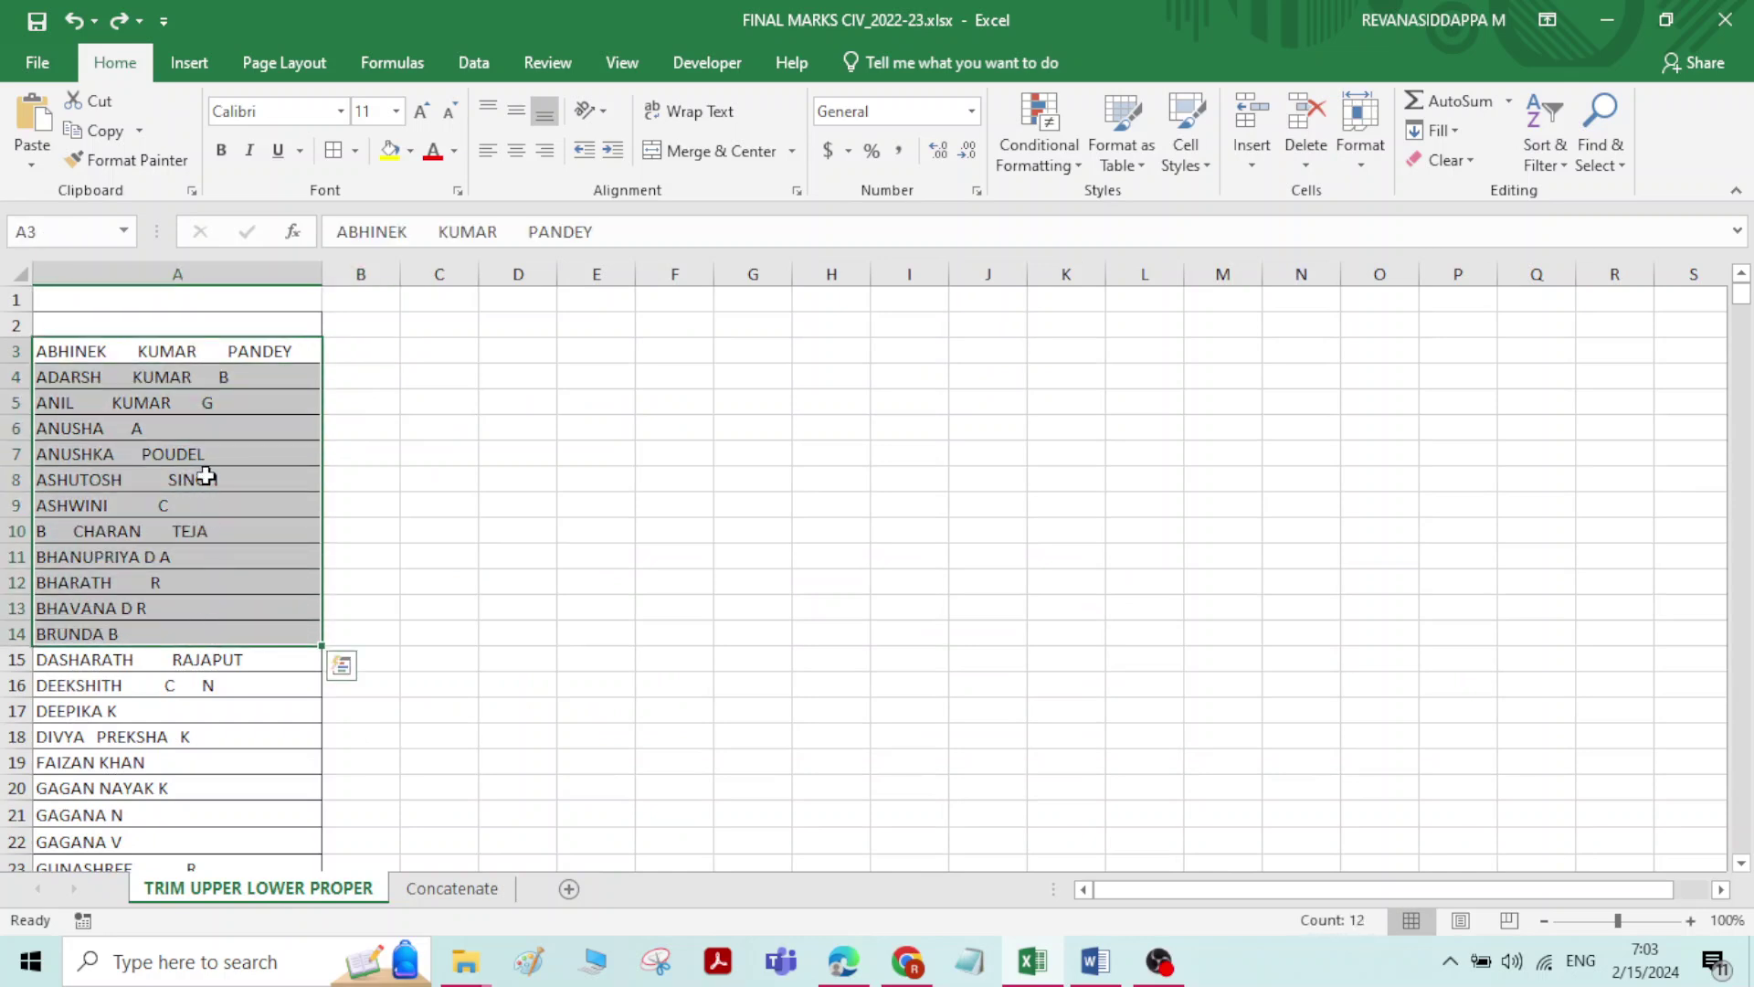
click(200, 351)
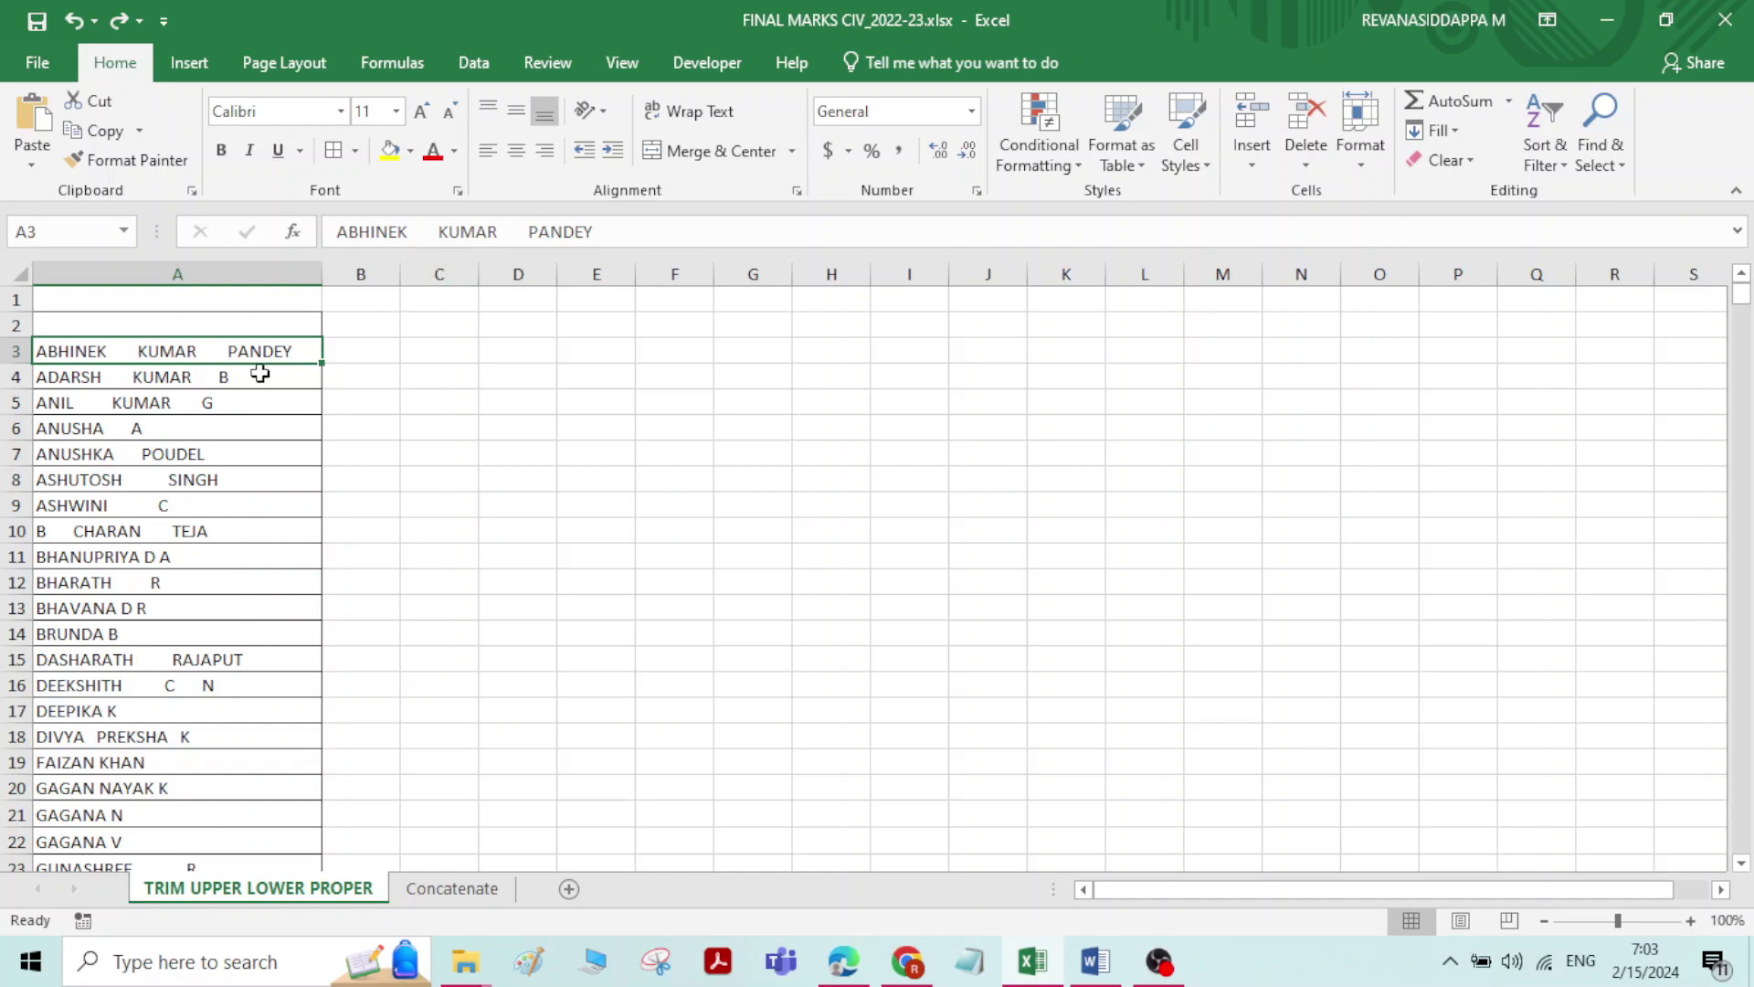
- Inspect the extra spaces in names in A4, A5, A10, A15, A16, A18 and A23
click(256, 374)
click(245, 406)
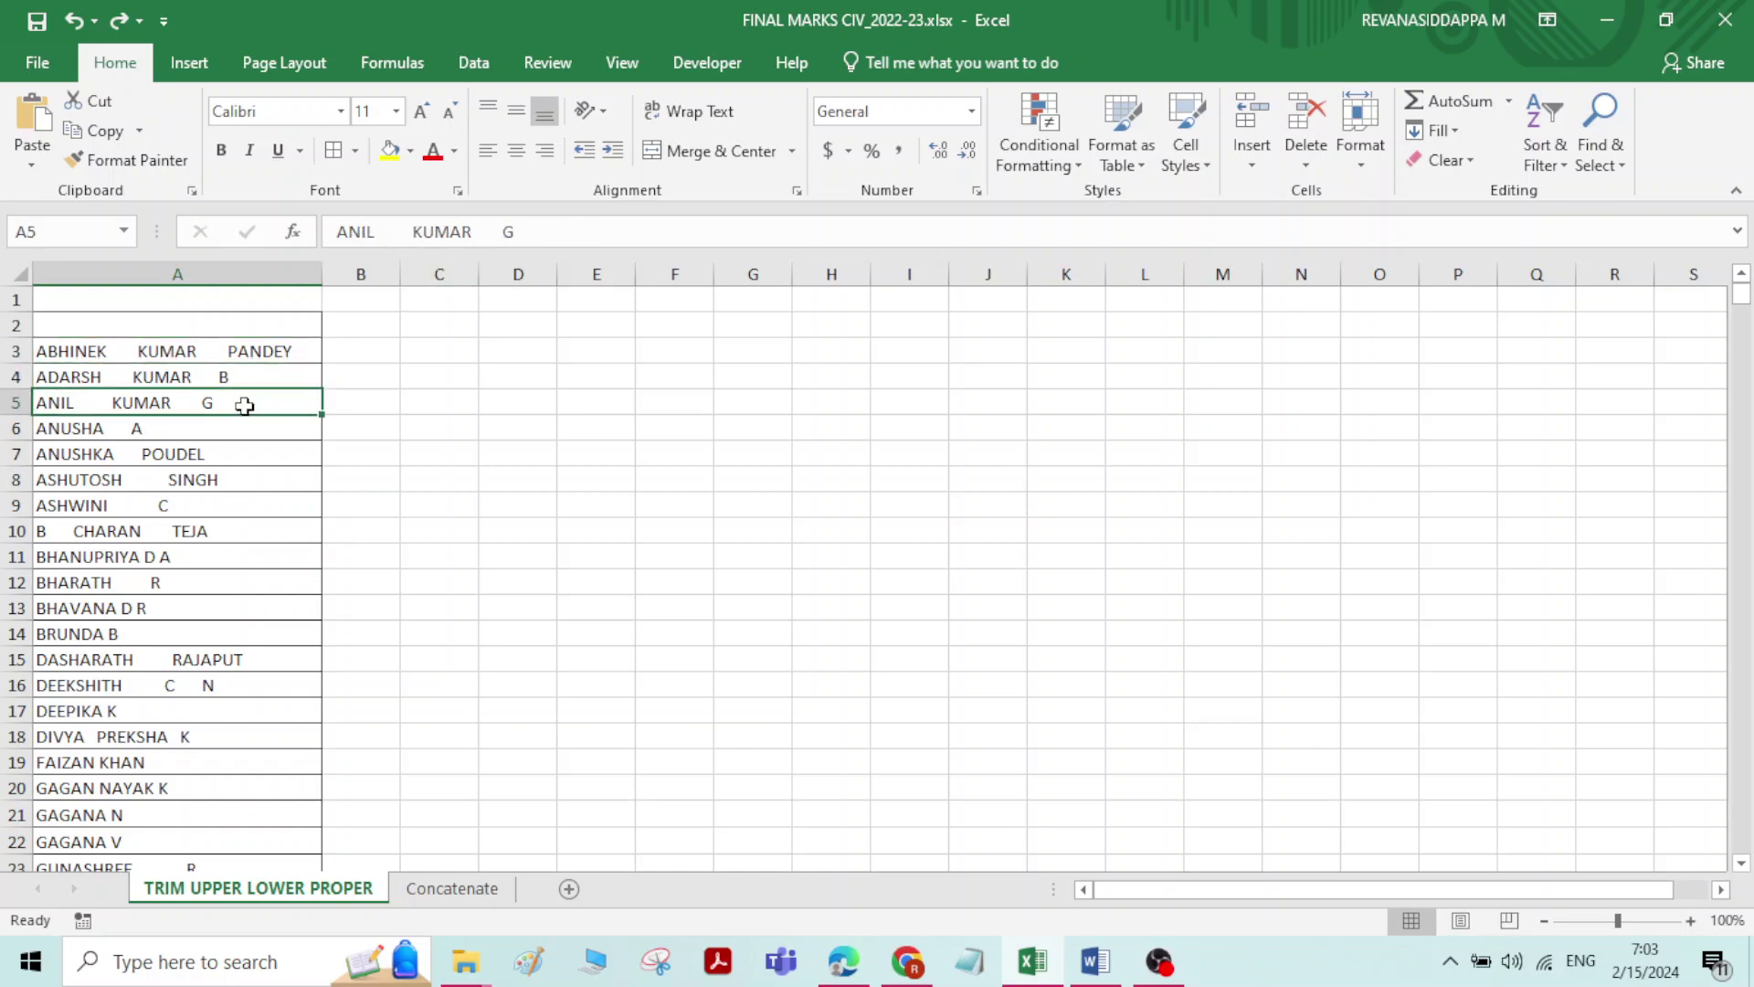
click(208, 535)
click(187, 656)
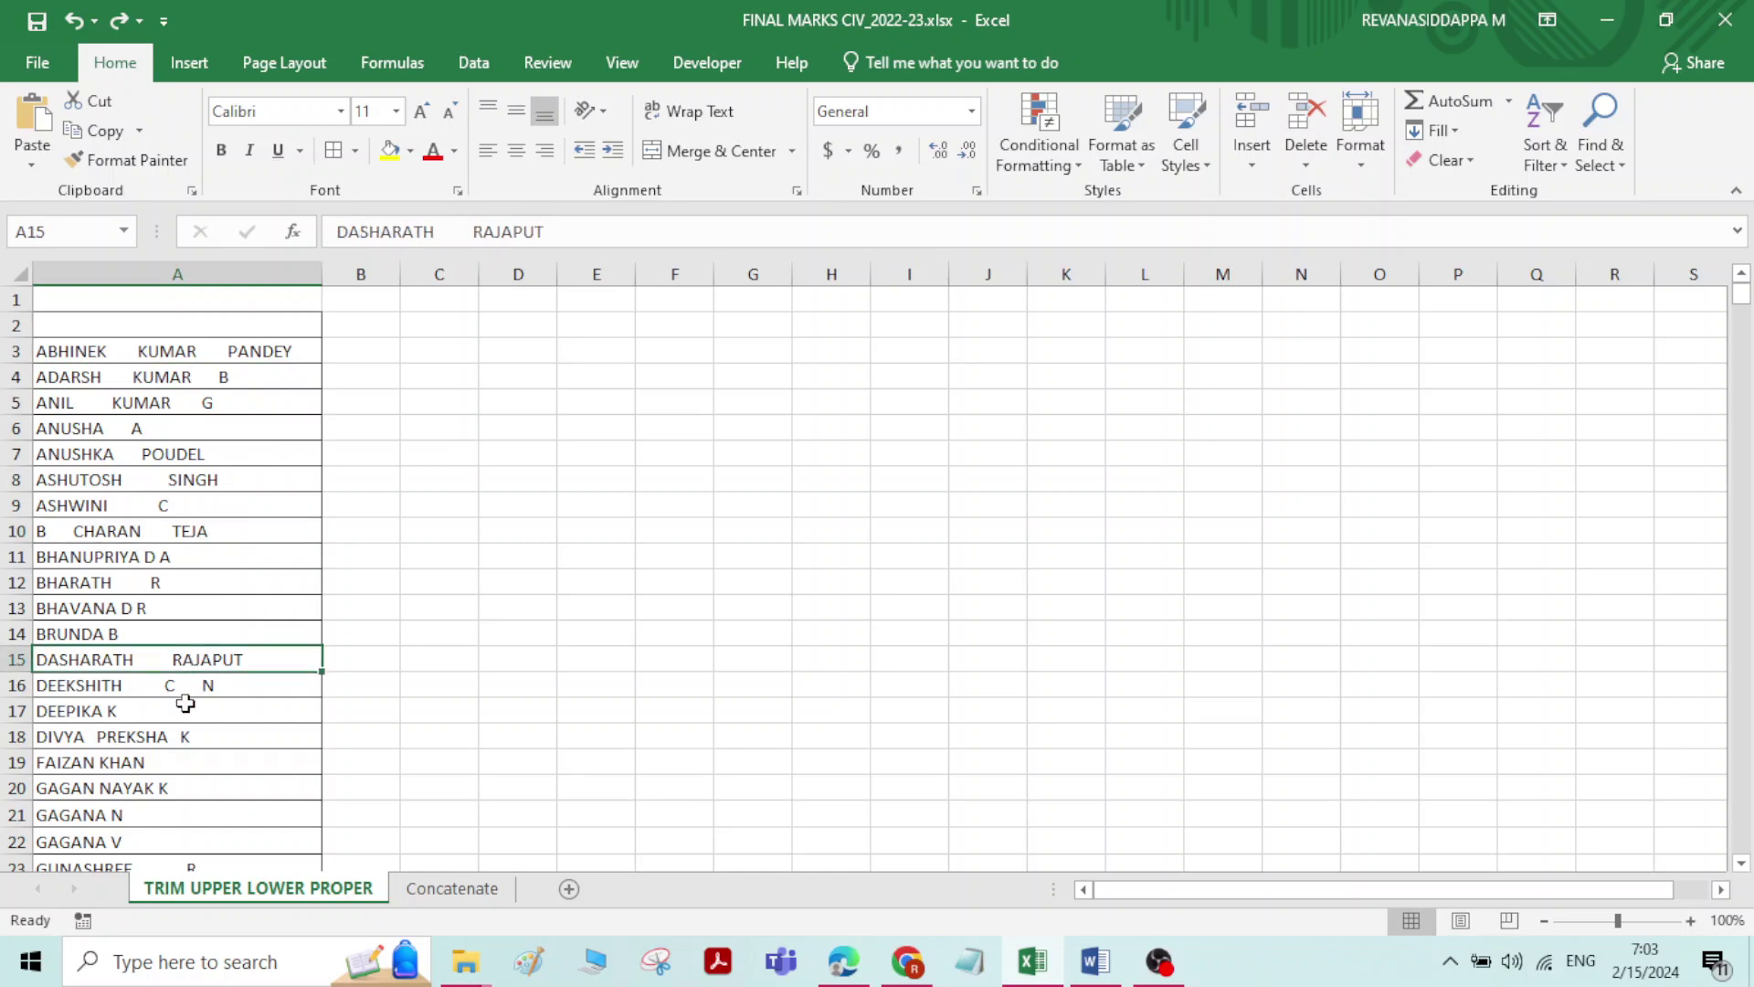
click(185, 687)
click(186, 739)
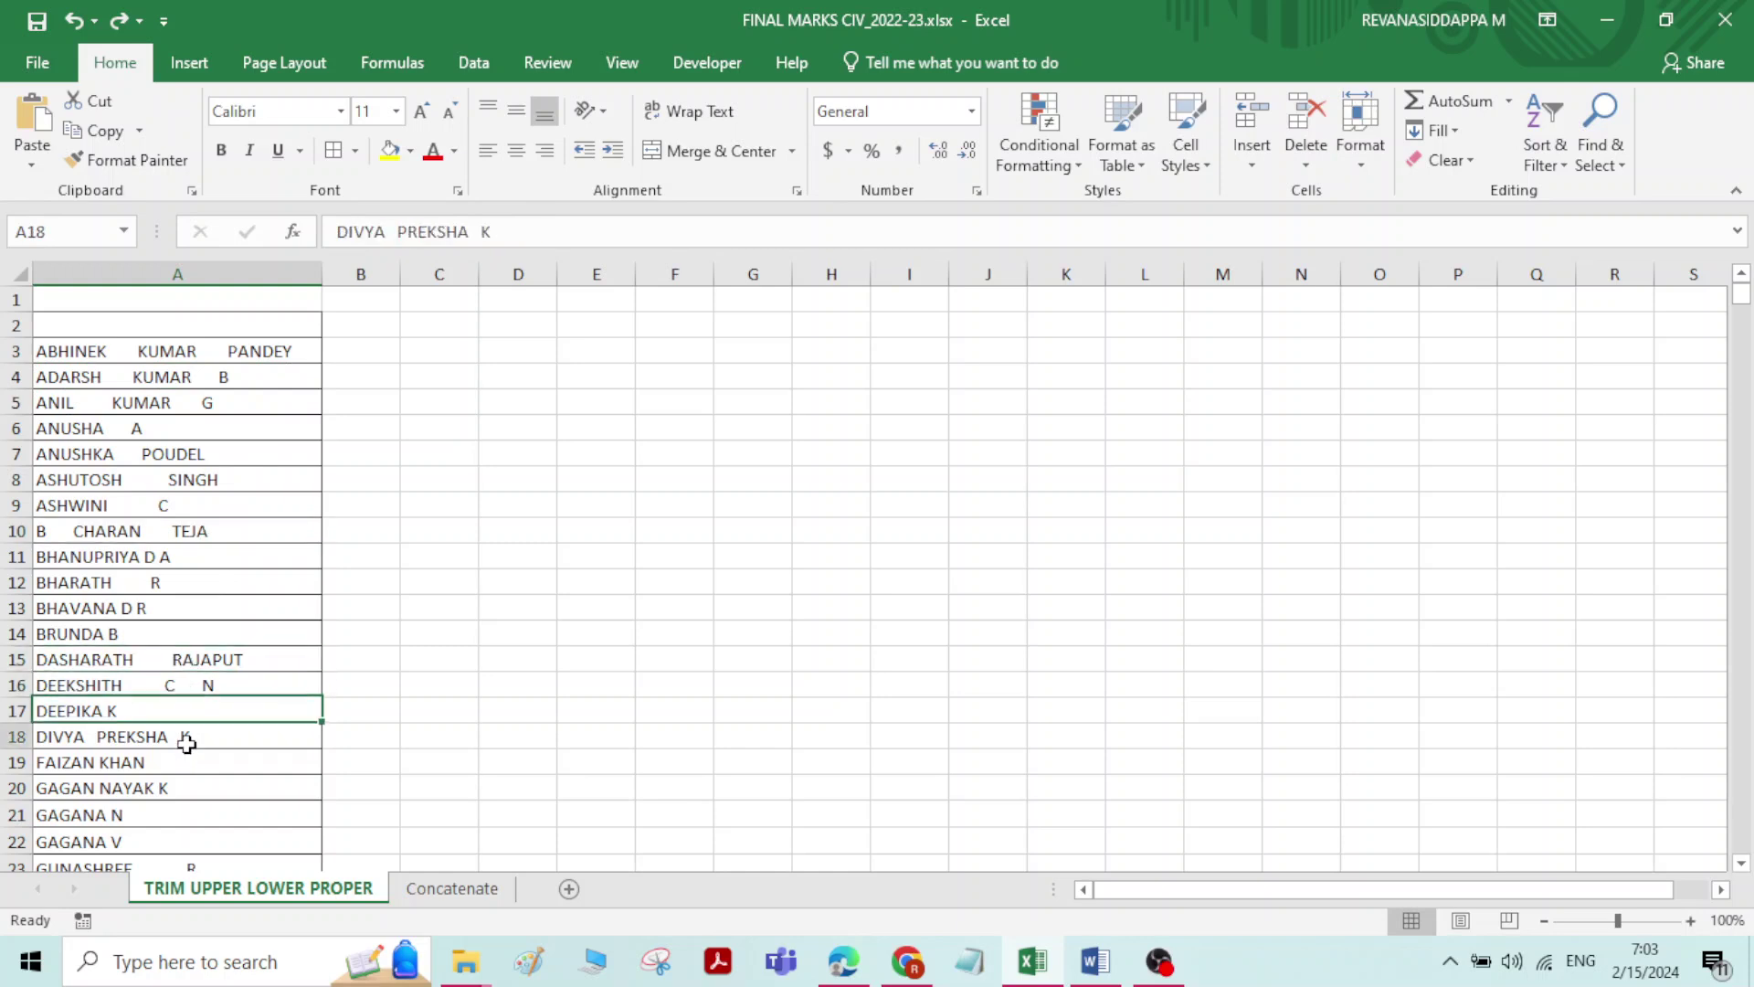
scroll(173, 768, down, 2)
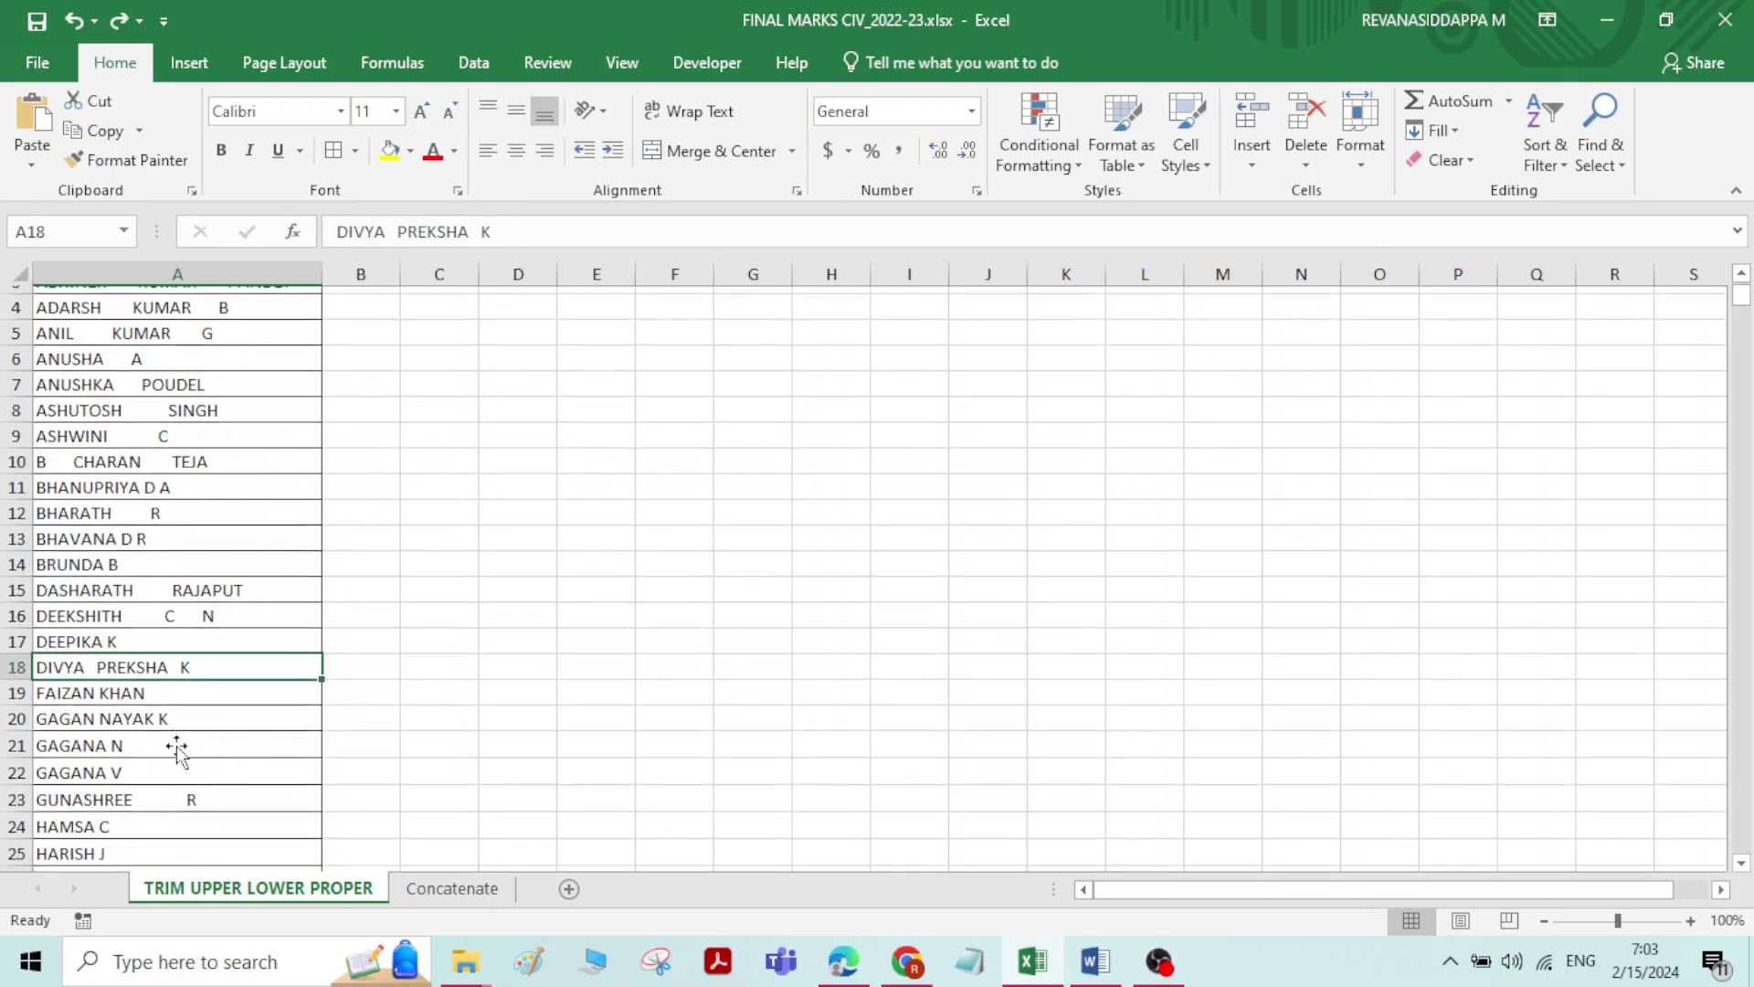
click(199, 707)
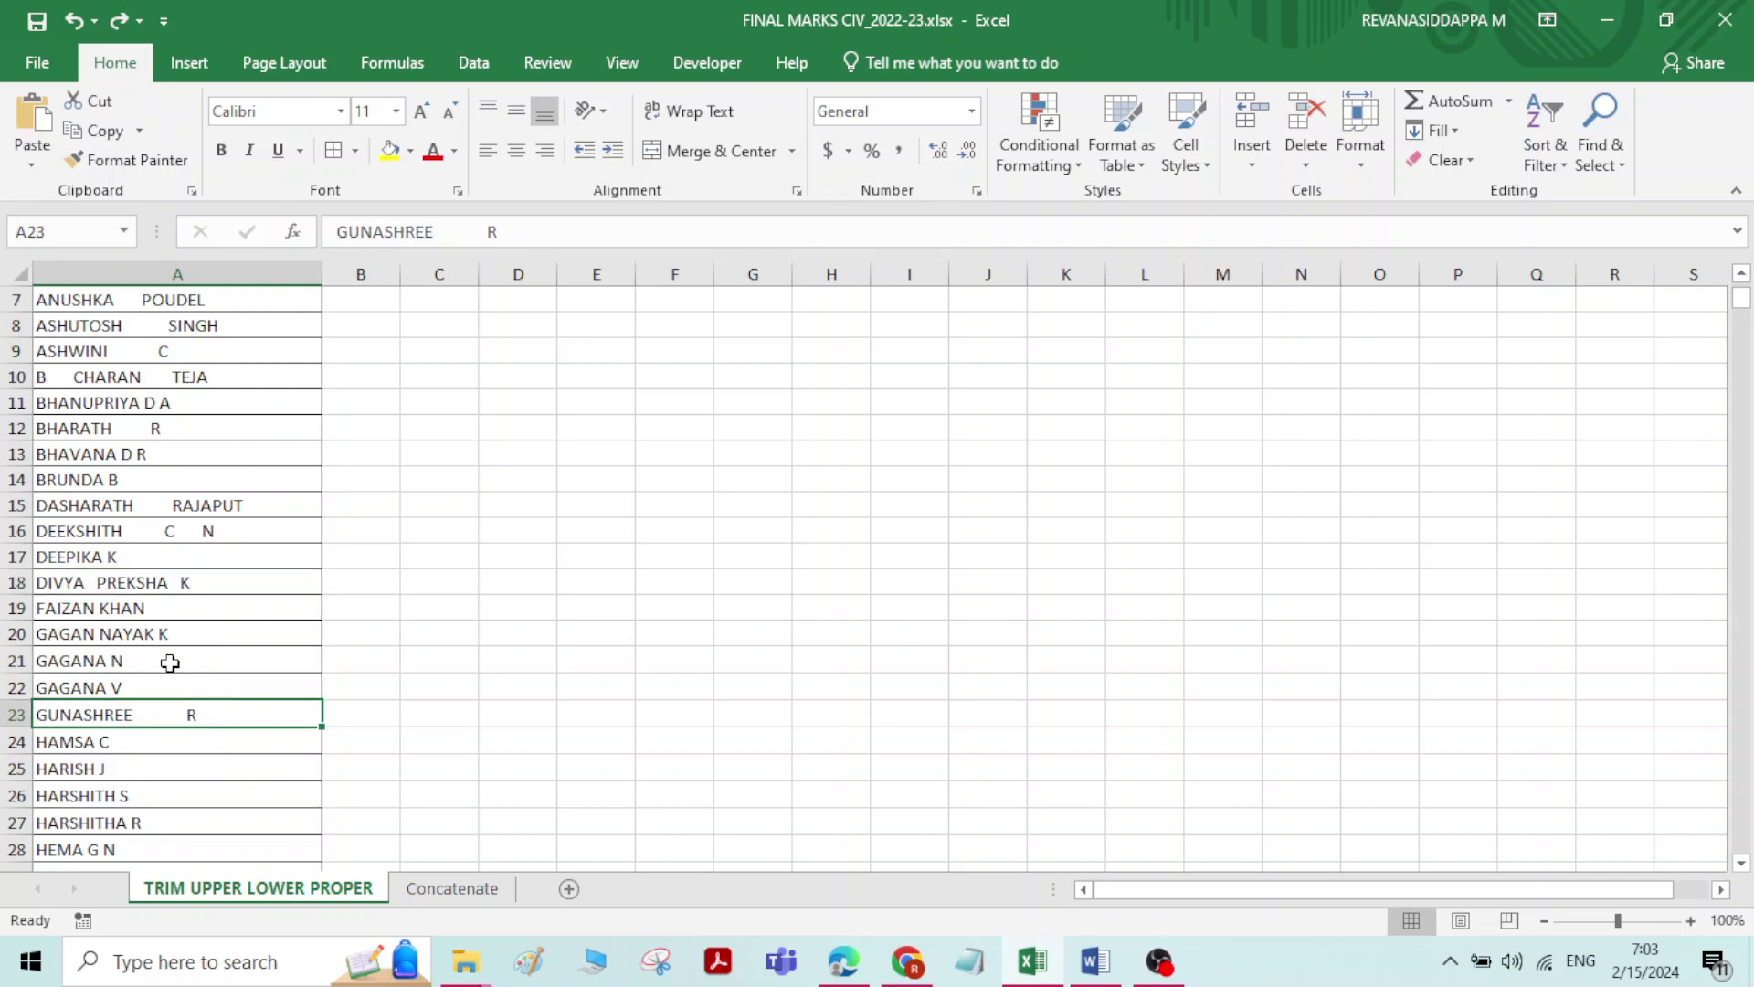
scroll(170, 663, up, 2)
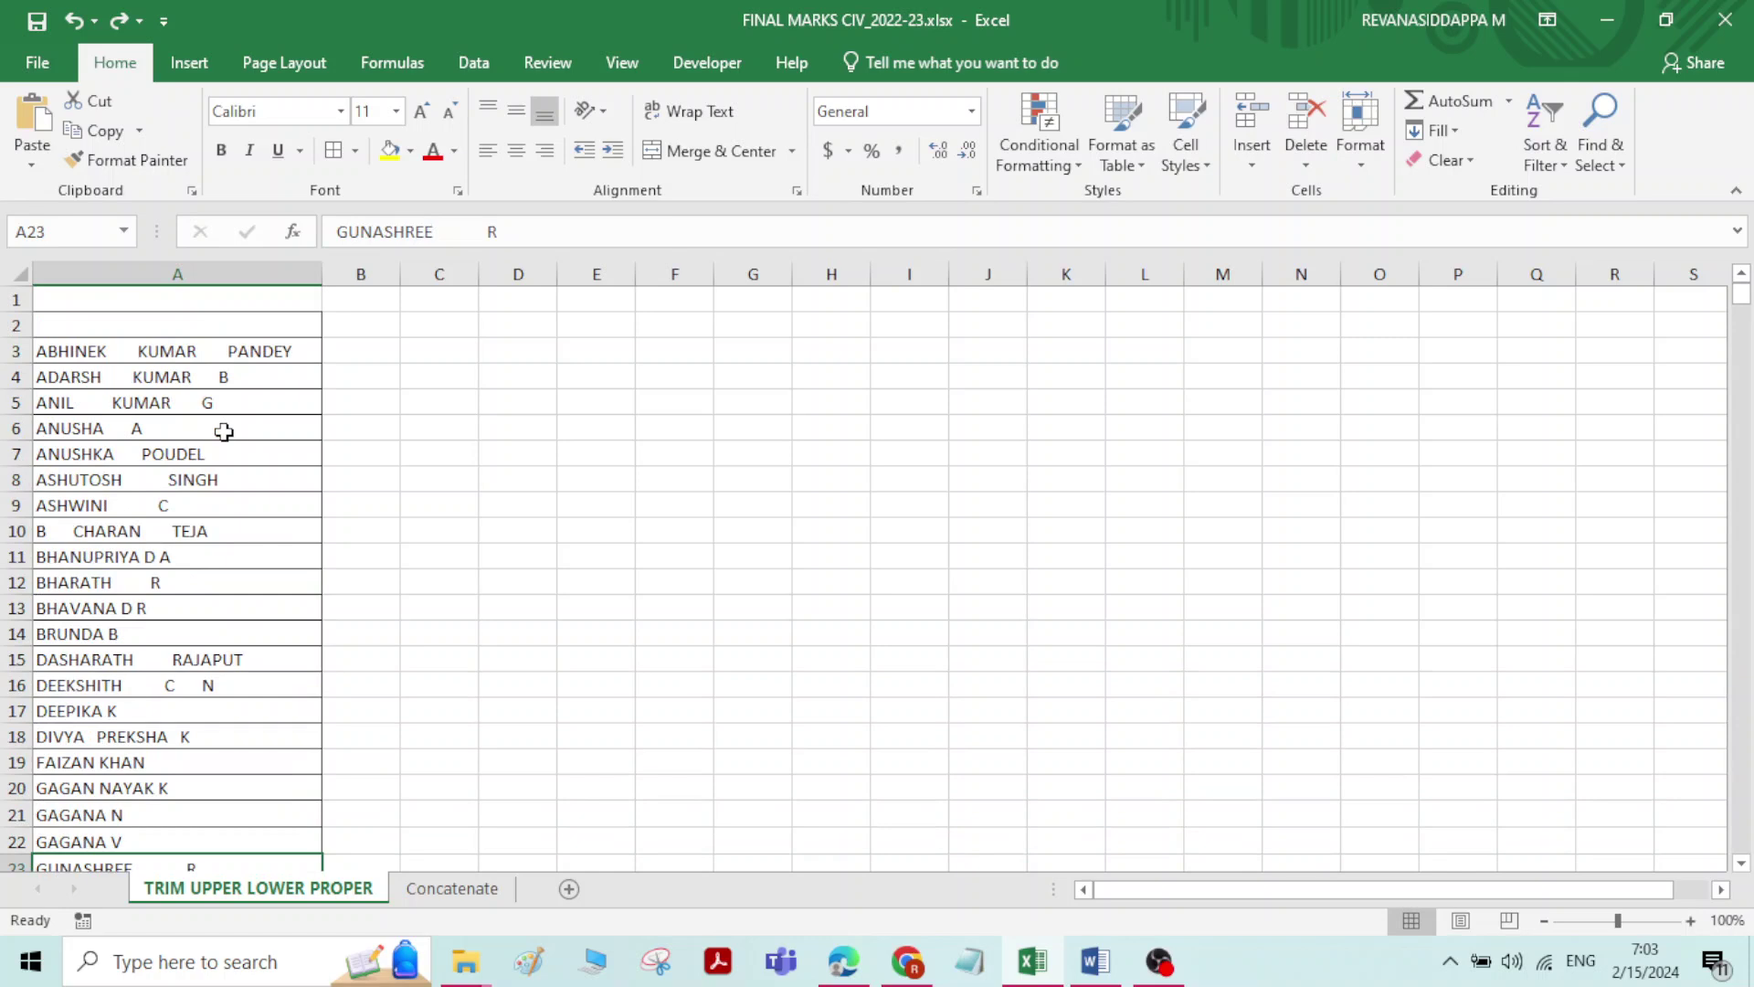
click(363, 347)
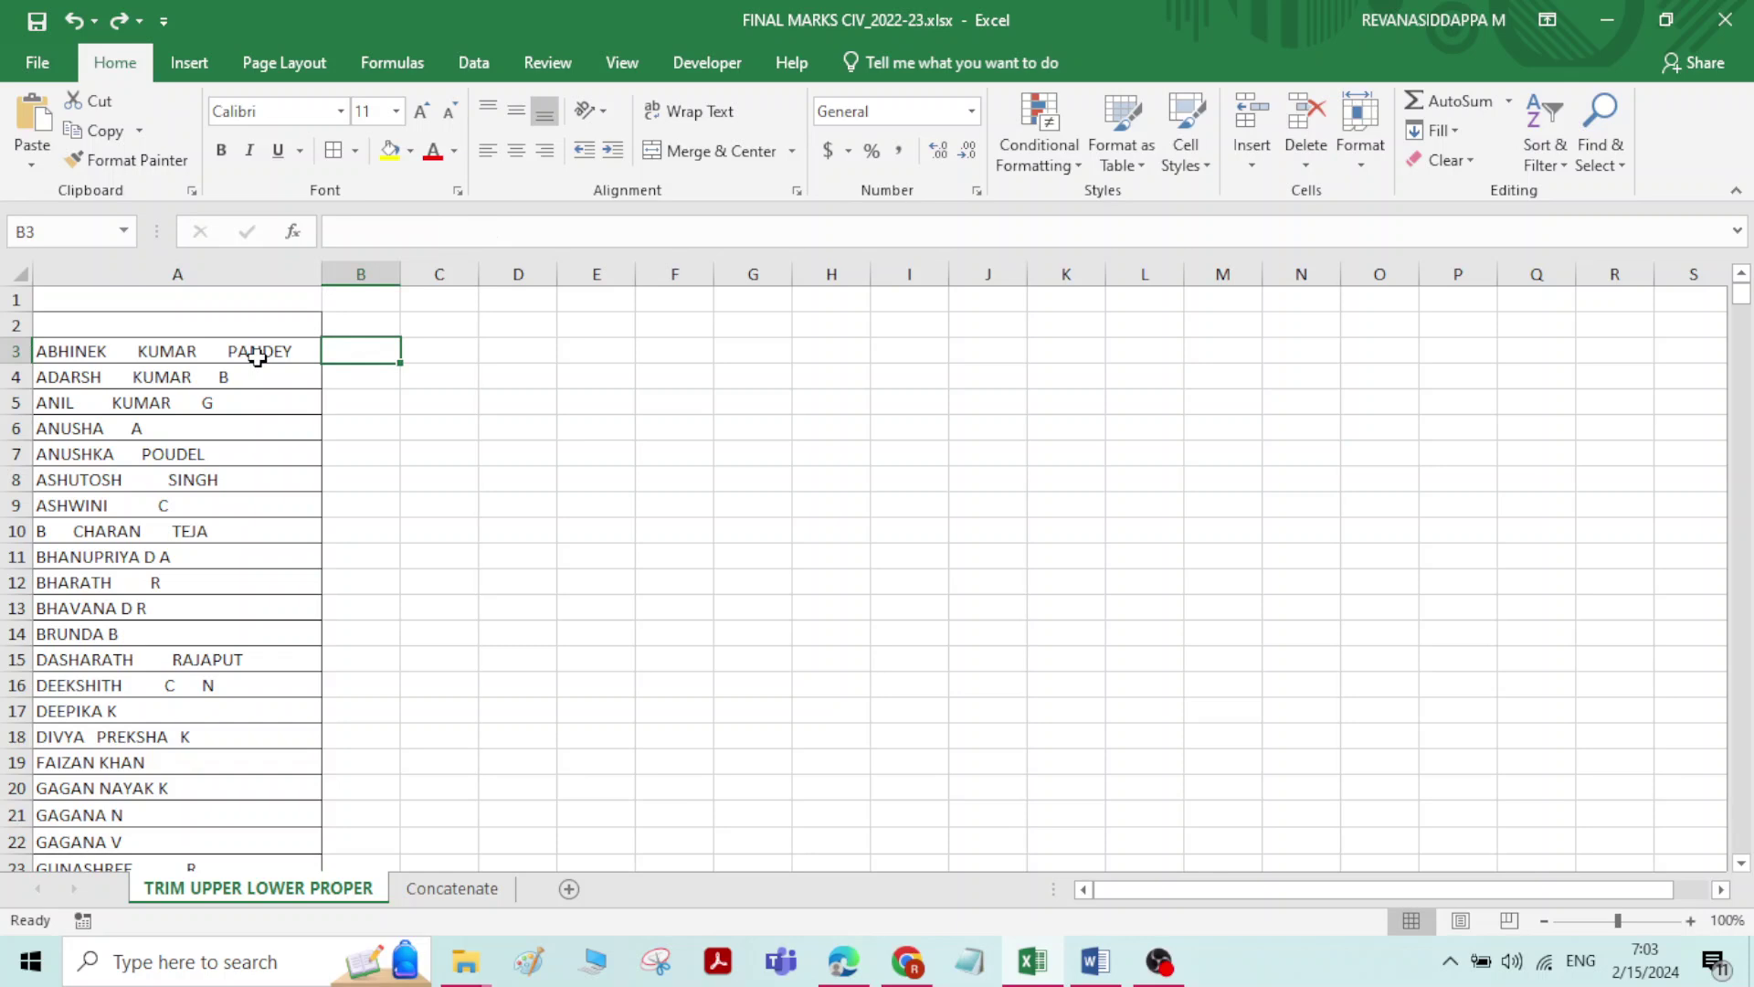
click(392, 425)
click(366, 350)
click(344, 426)
click(373, 350)
text(=)
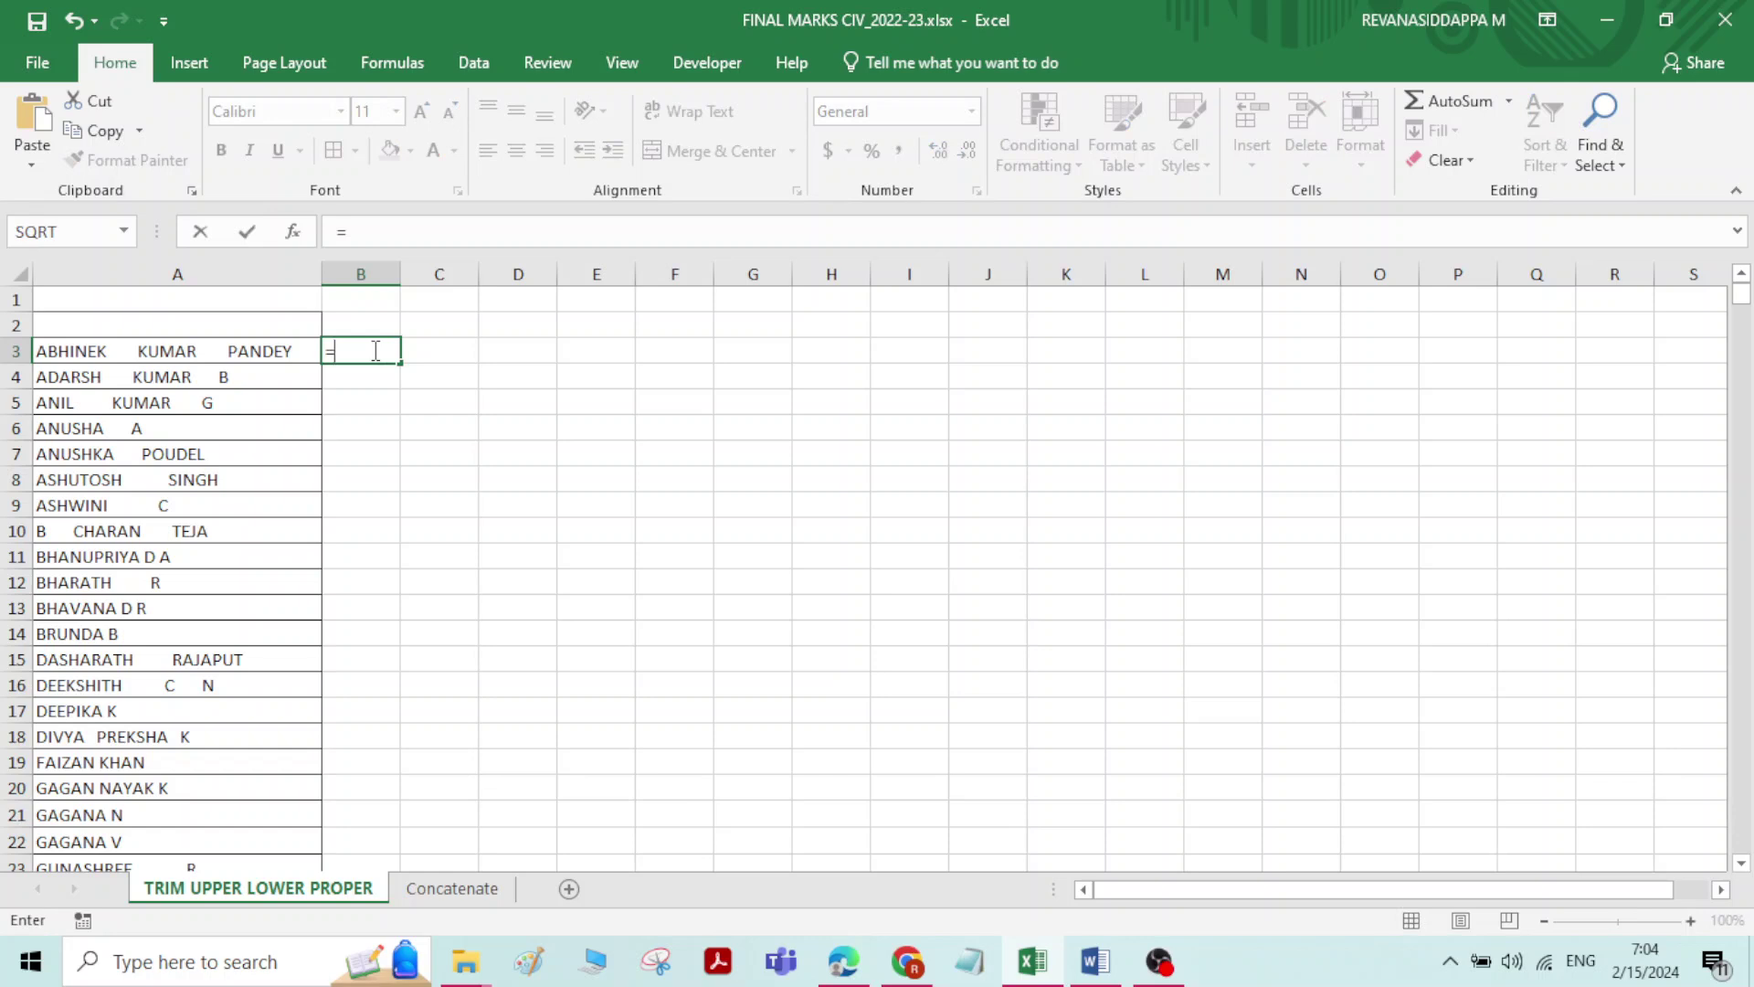
text(TRI)
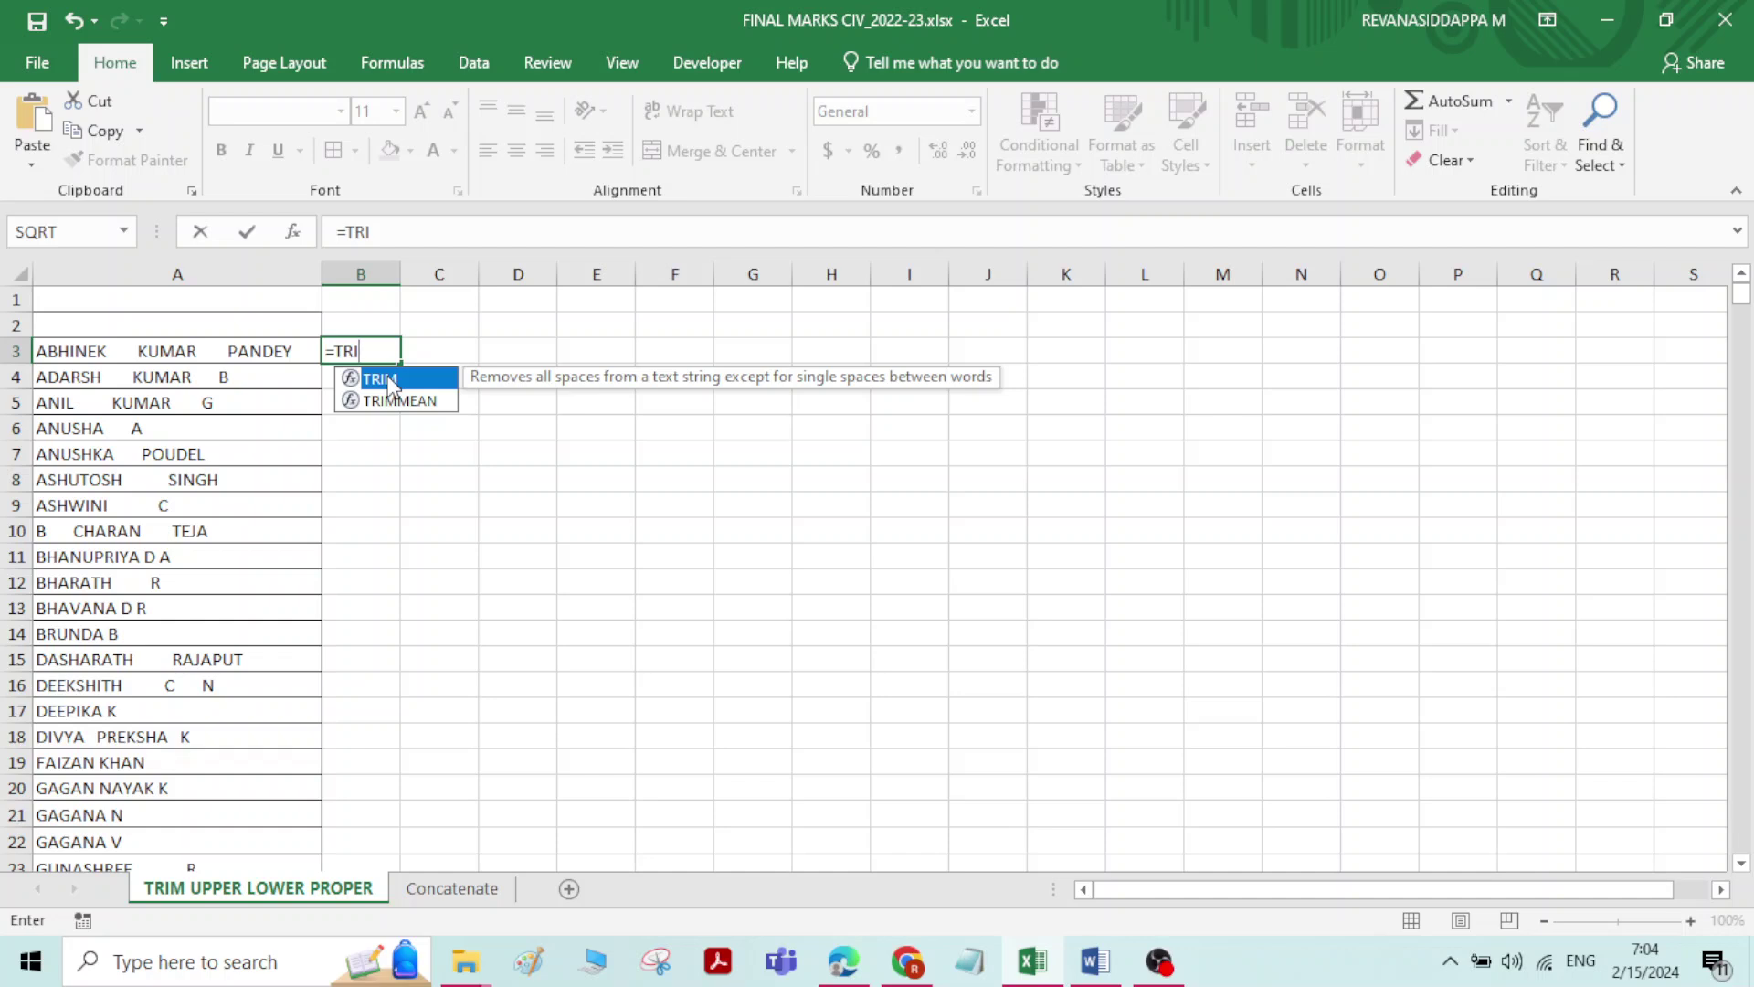
double_click(391, 383)
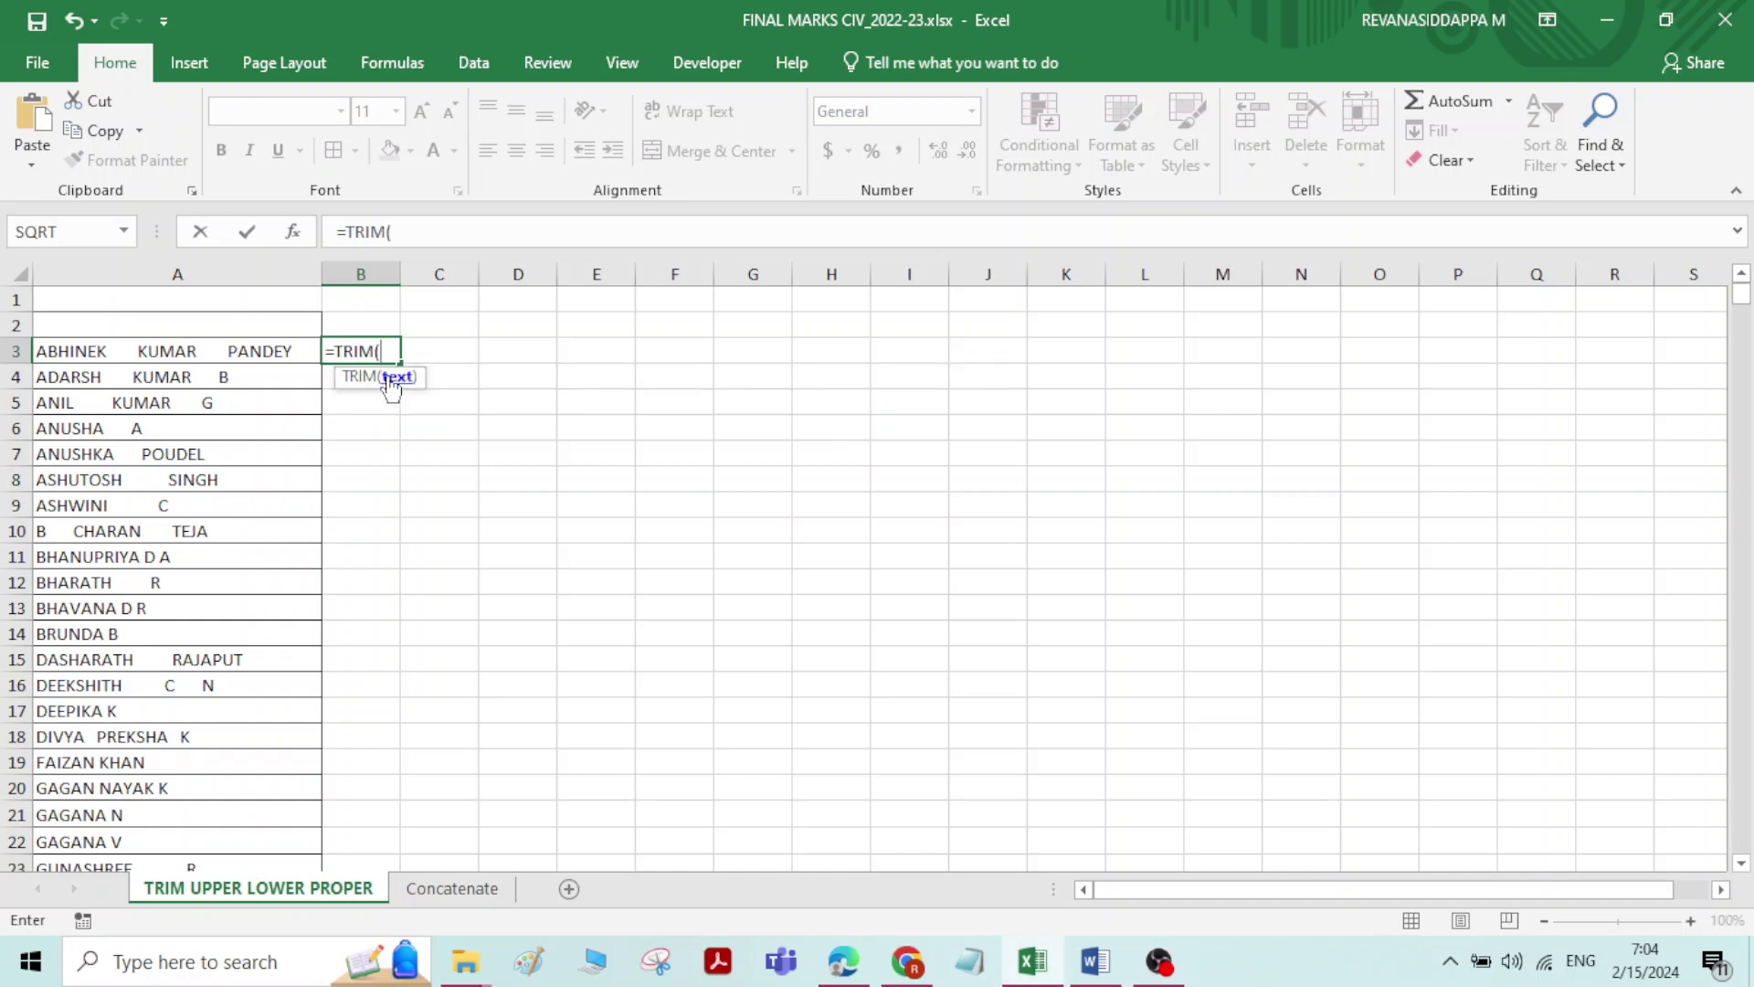
click(198, 351)
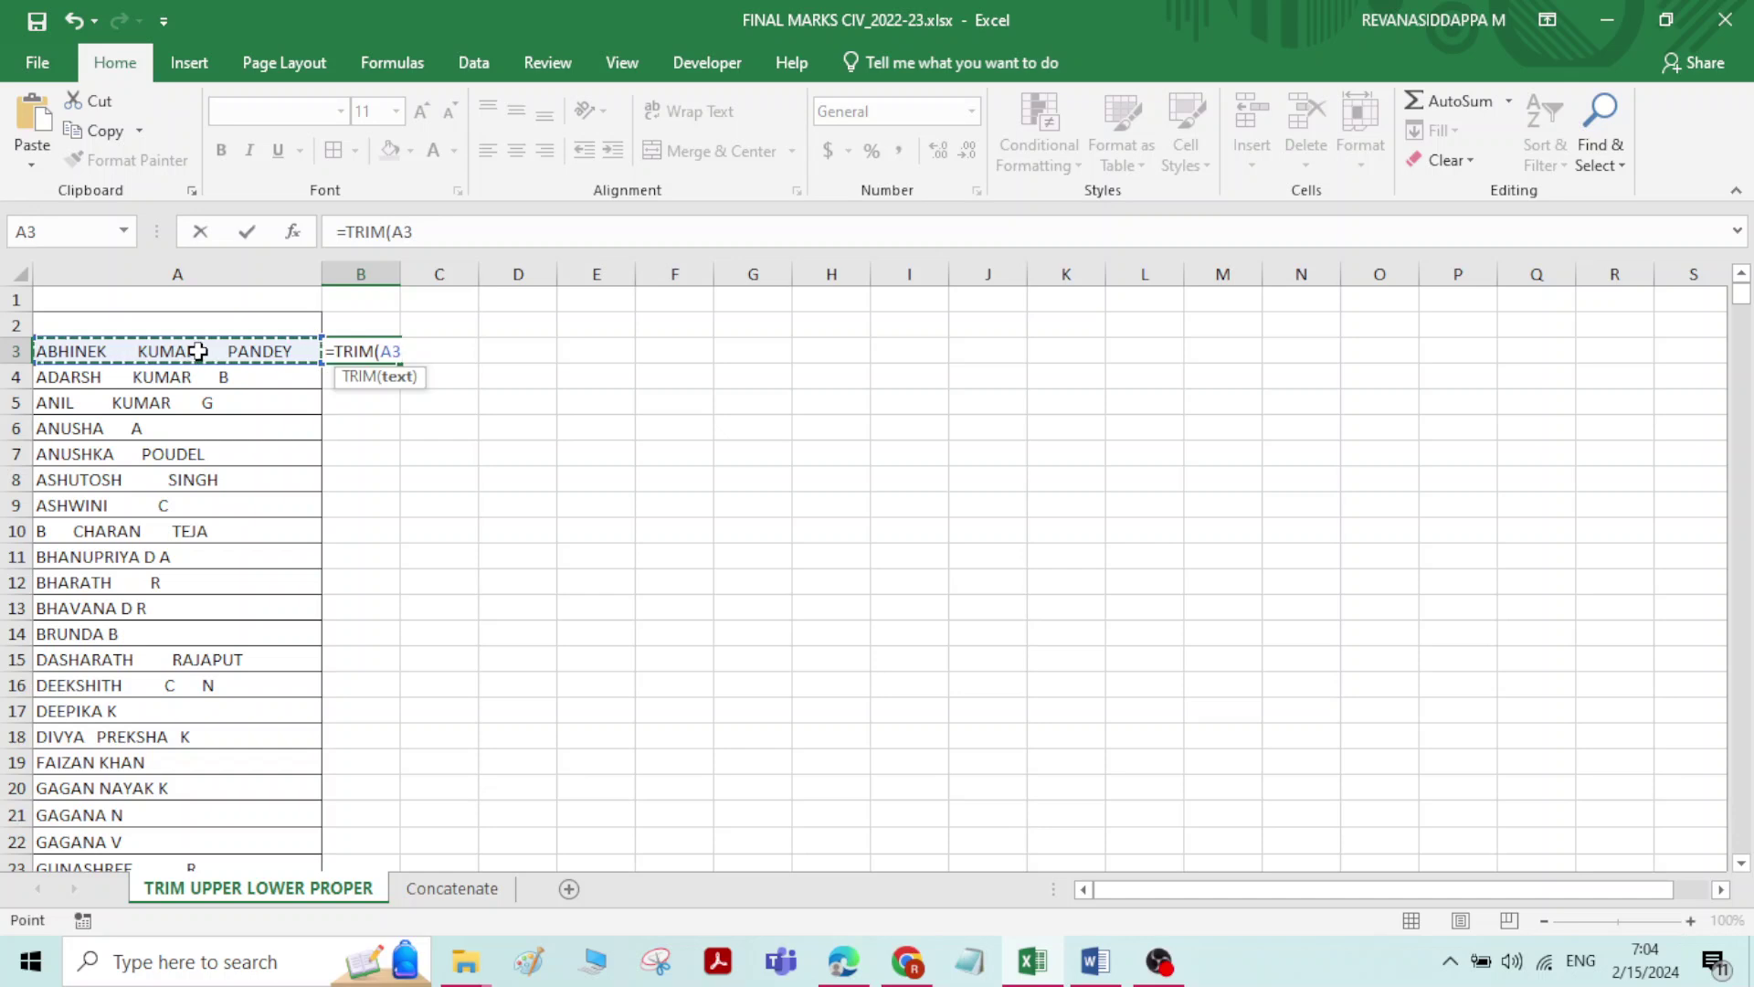
key(Return)
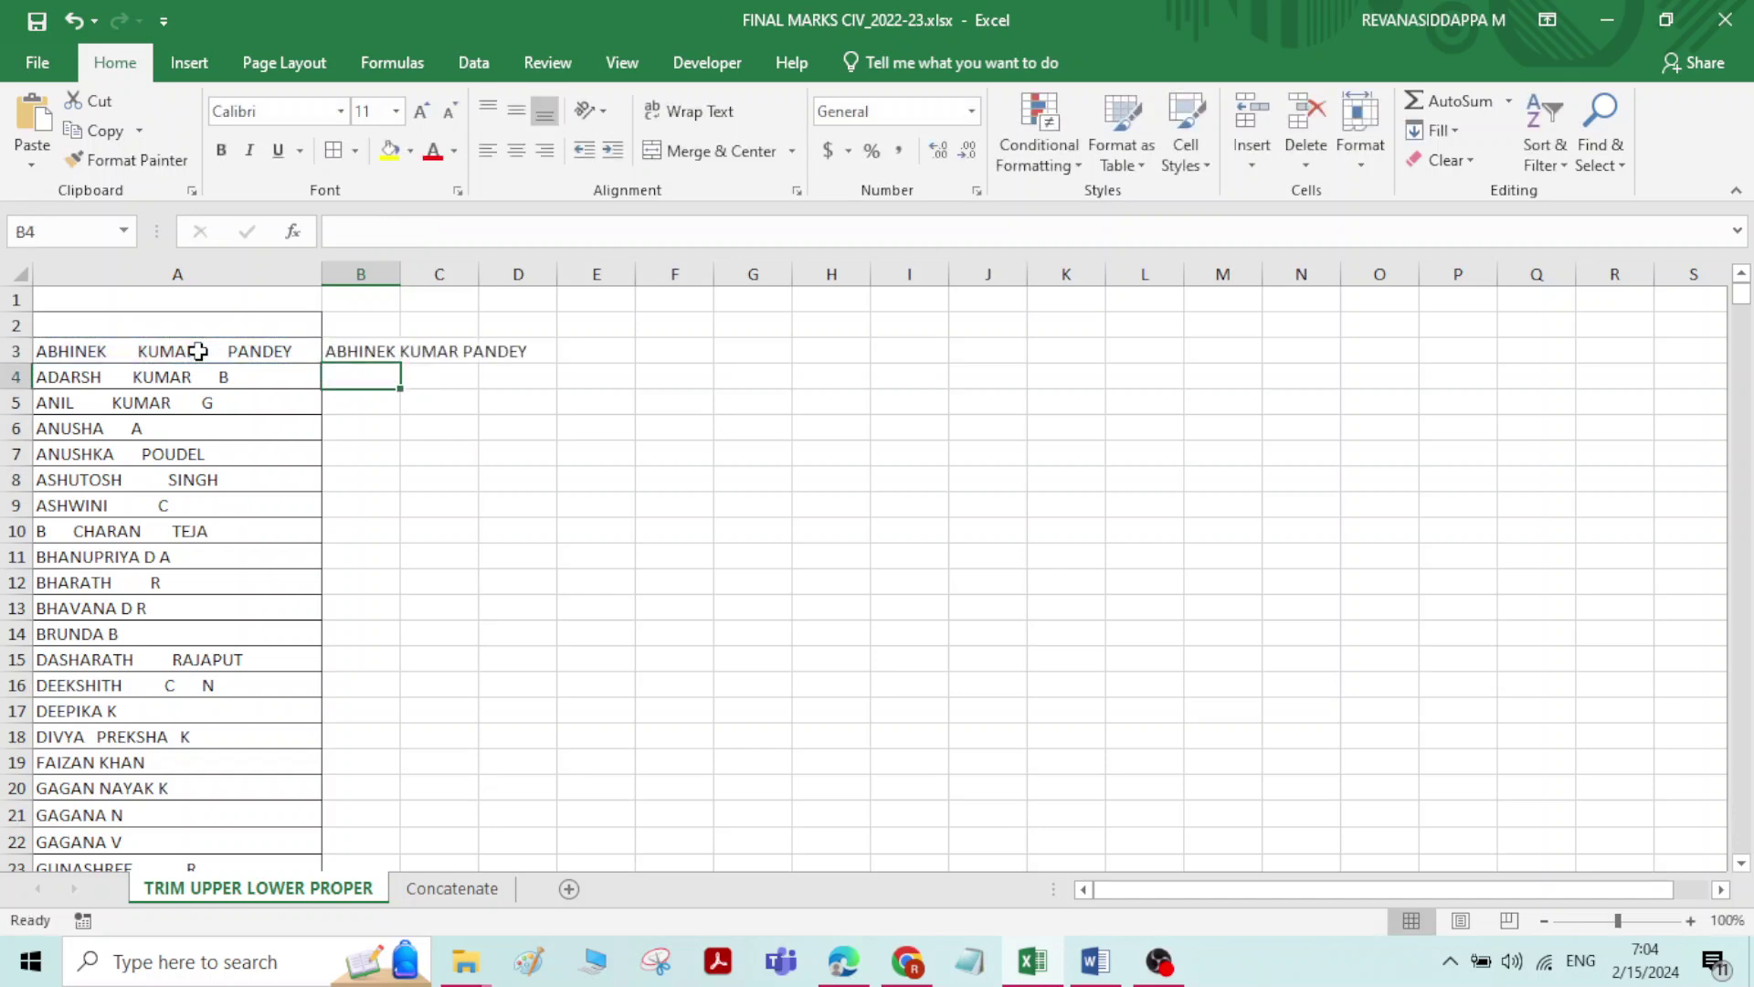
double_click(400, 274)
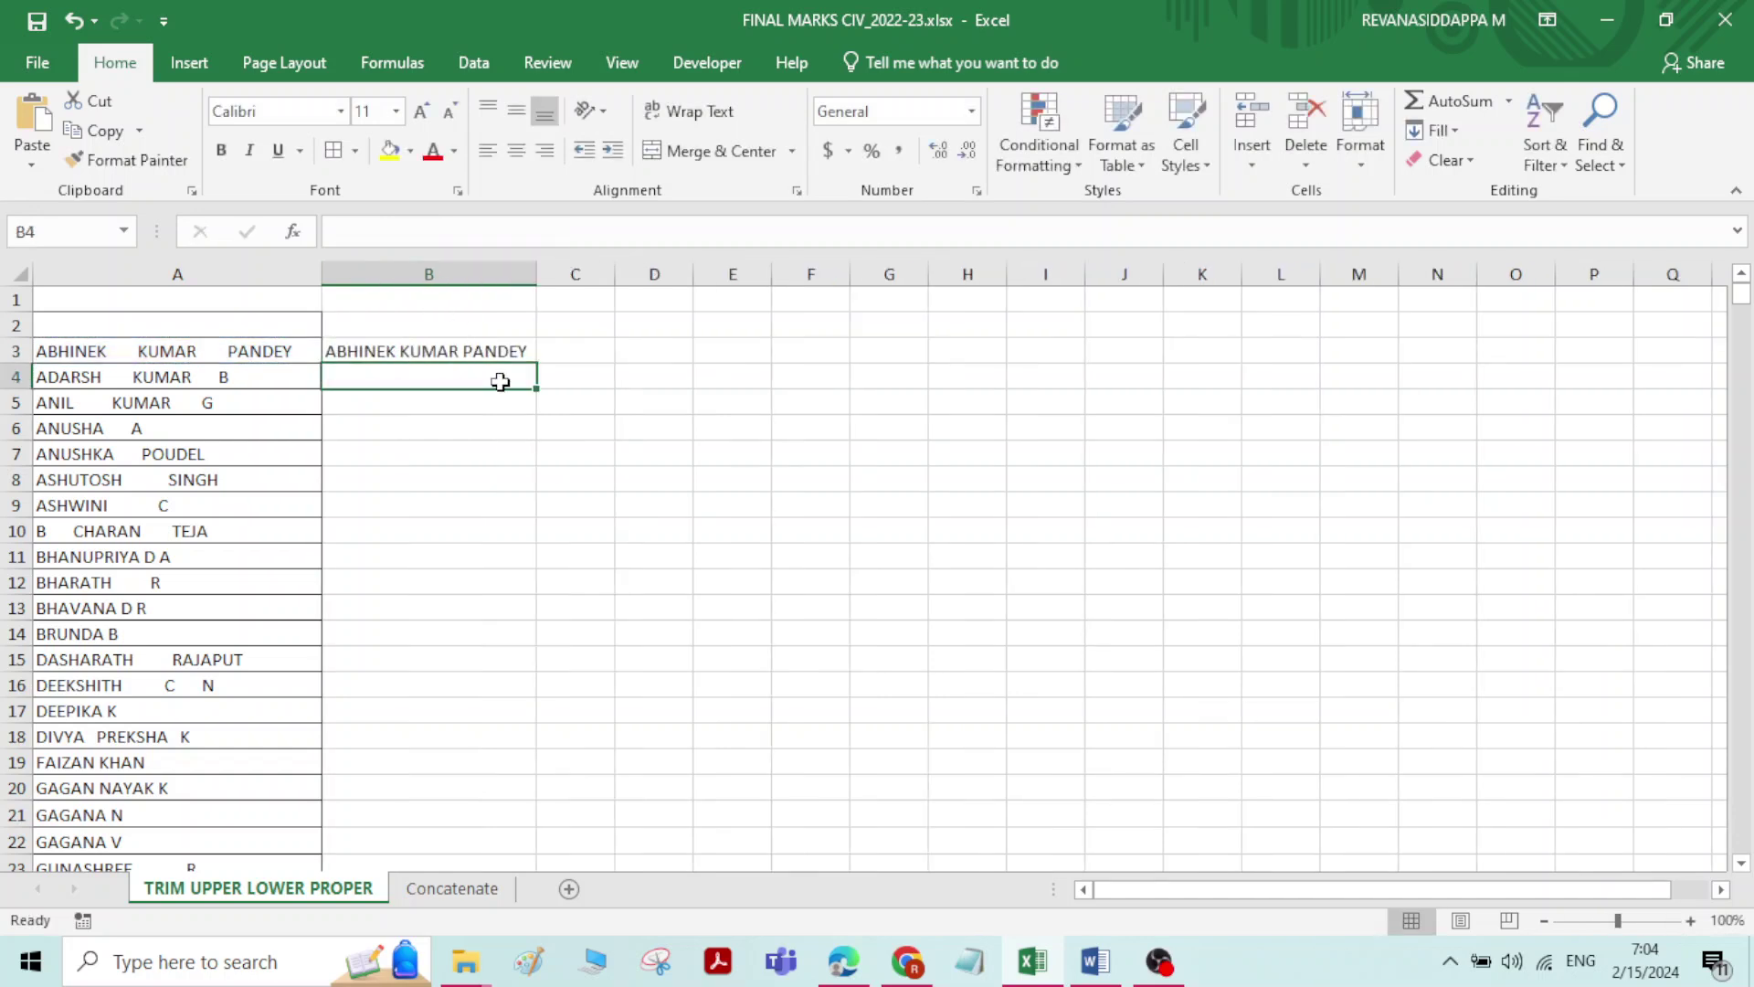
- Fill the TRIM formula from B3 down column B to the end of the list
click(513, 354)
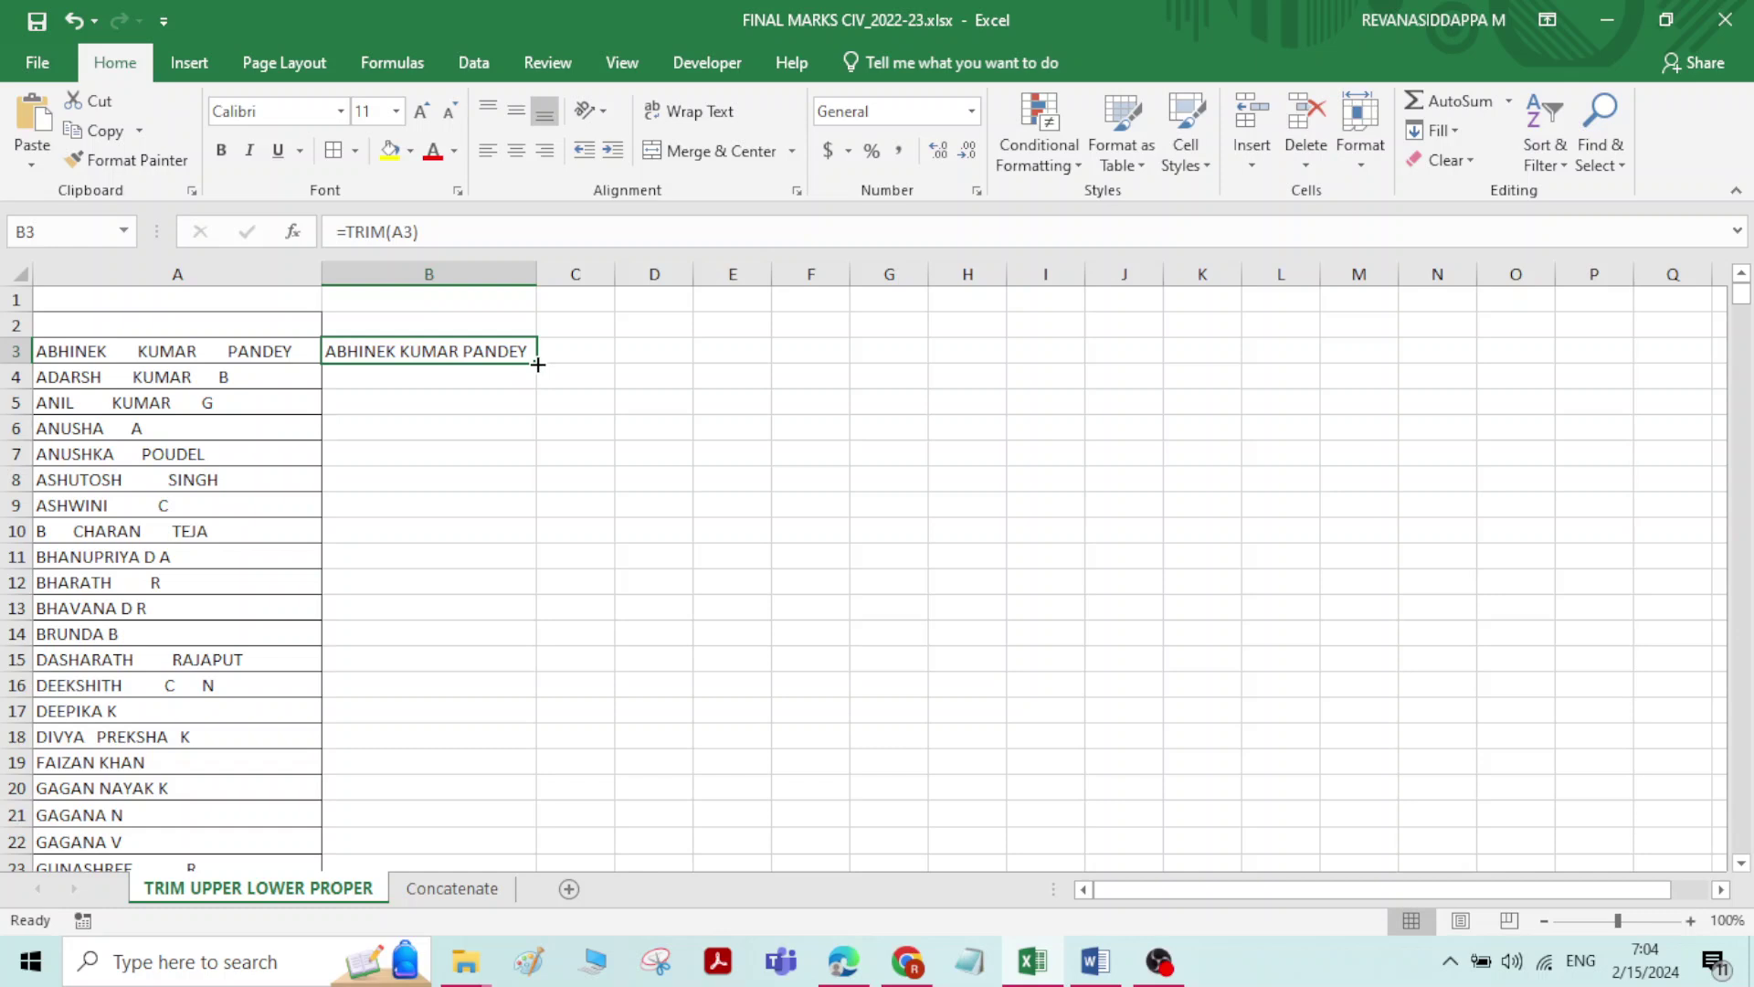
click(475, 411)
click(474, 344)
double_click(539, 365)
click(574, 558)
- Compare trimmed names with the originals in rows 16, 19 and 23
scroll(454, 587, down, 1)
scroll(454, 587, down, 8)
scroll(453, 586, down, 1)
scroll(430, 587, up, 10)
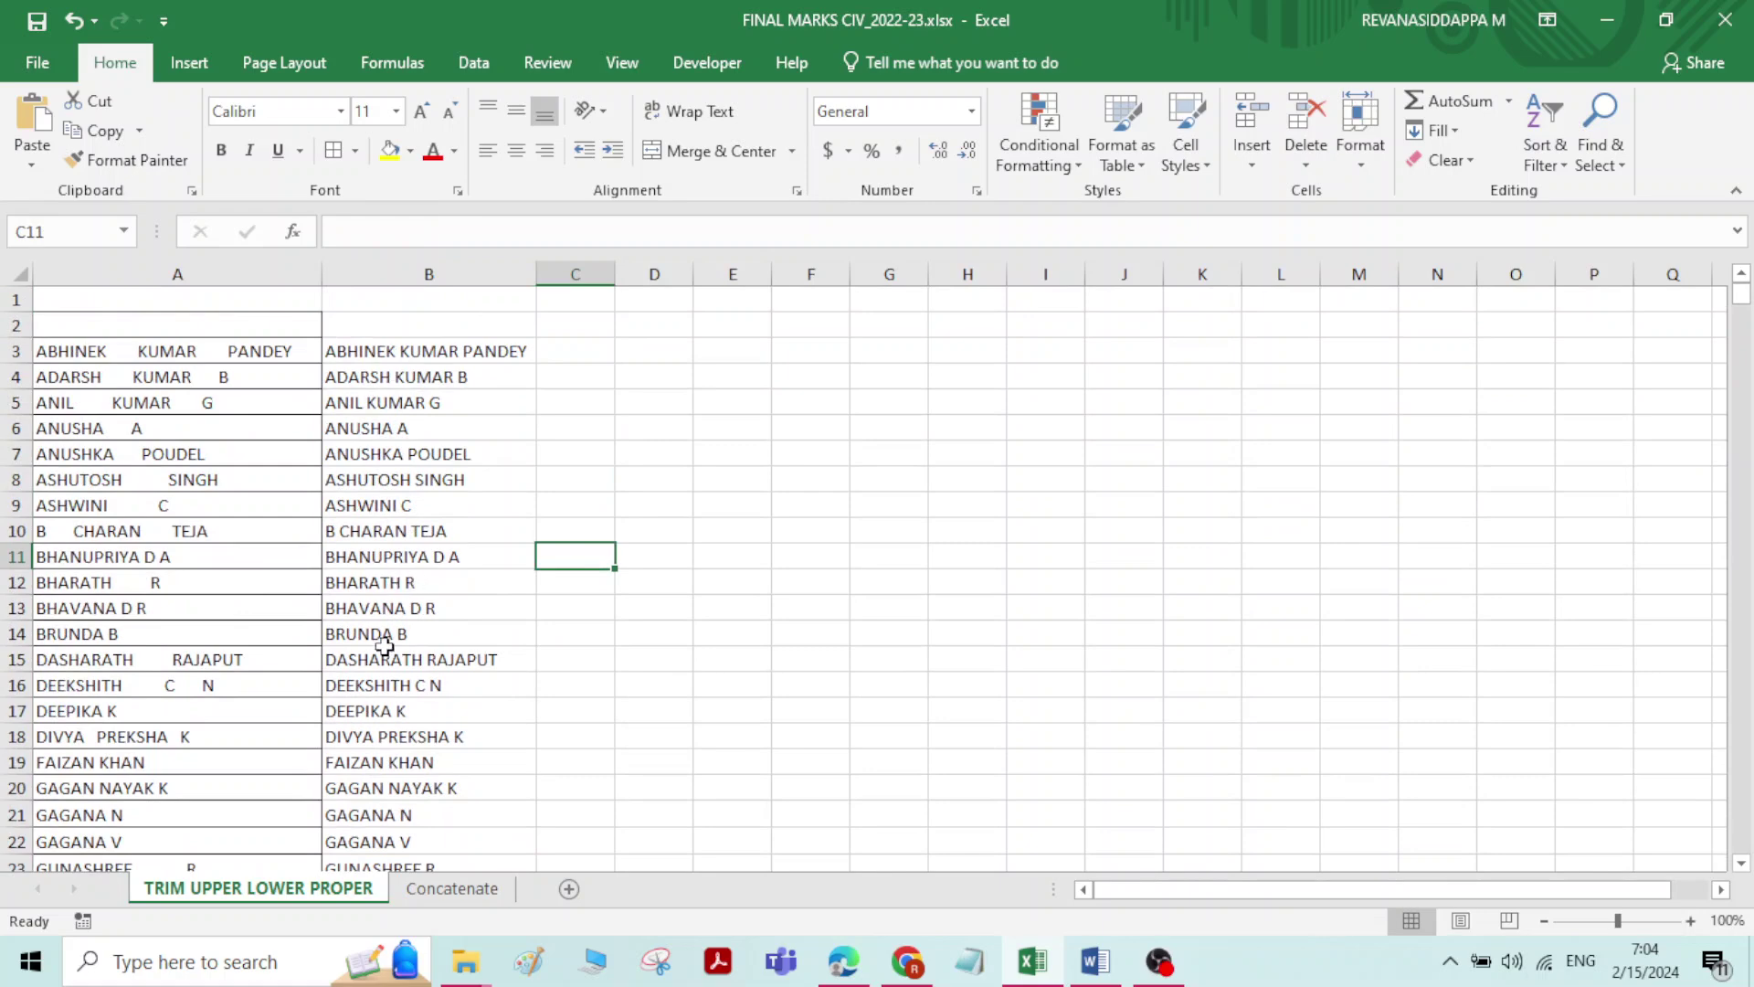
click(378, 687)
click(274, 686)
click(404, 687)
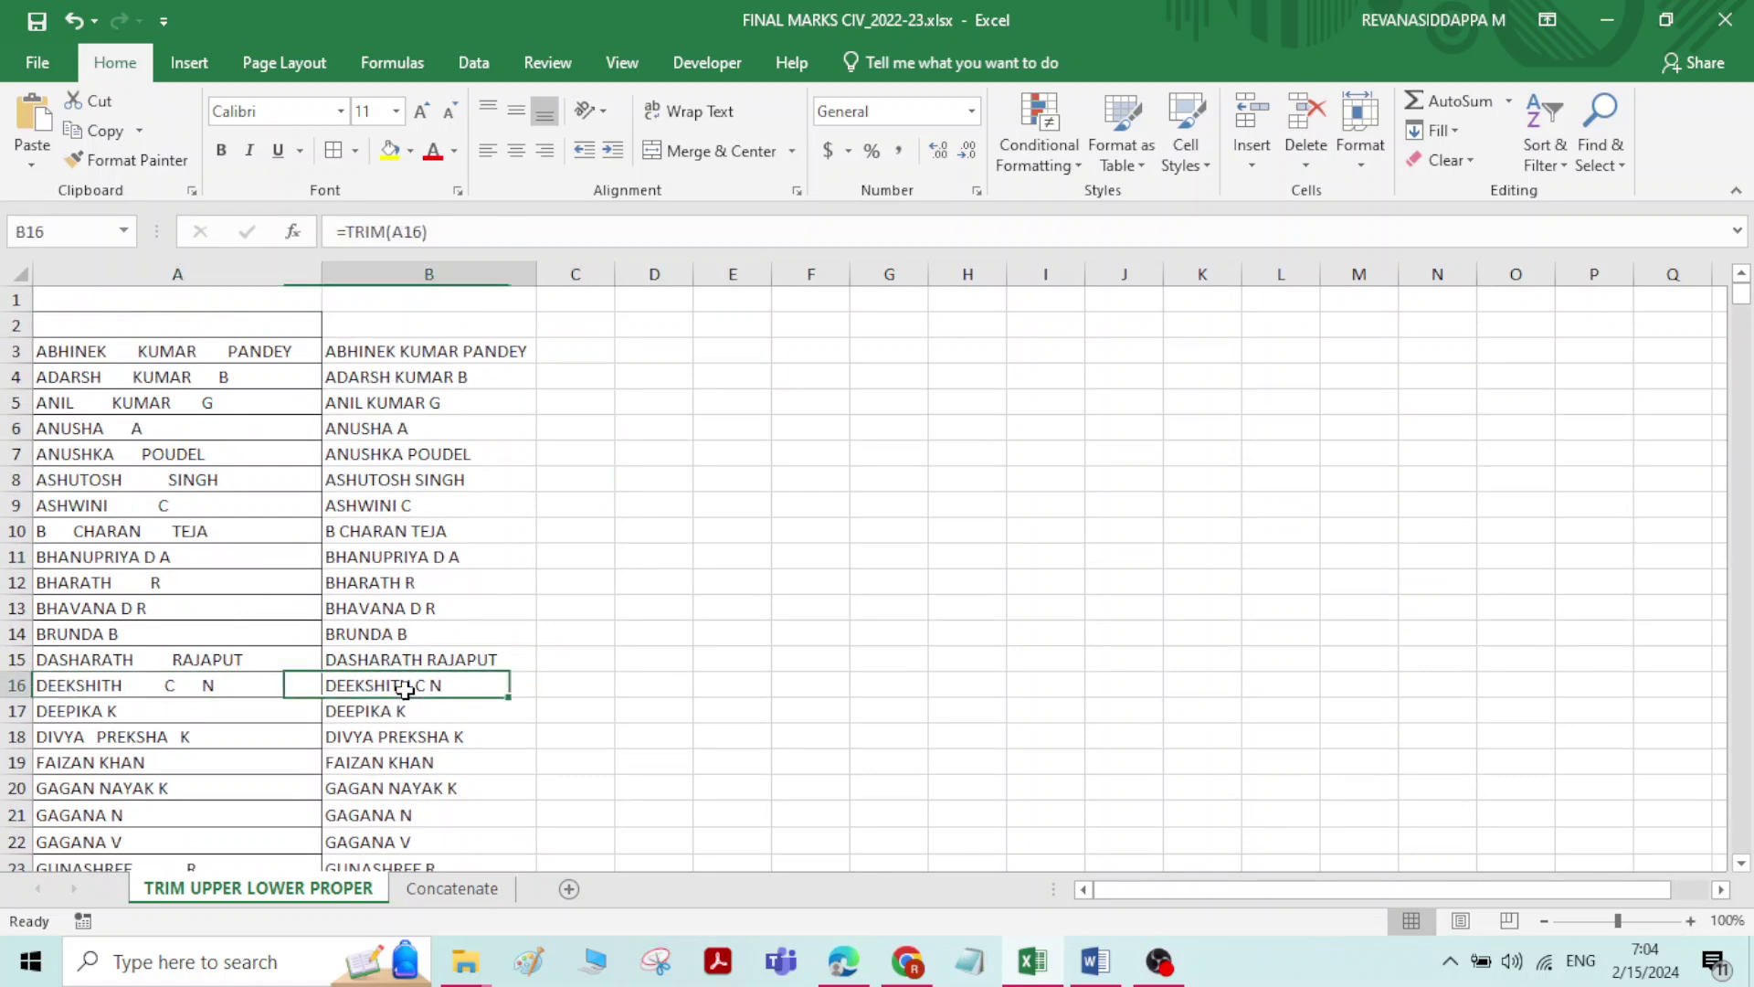
click(243, 761)
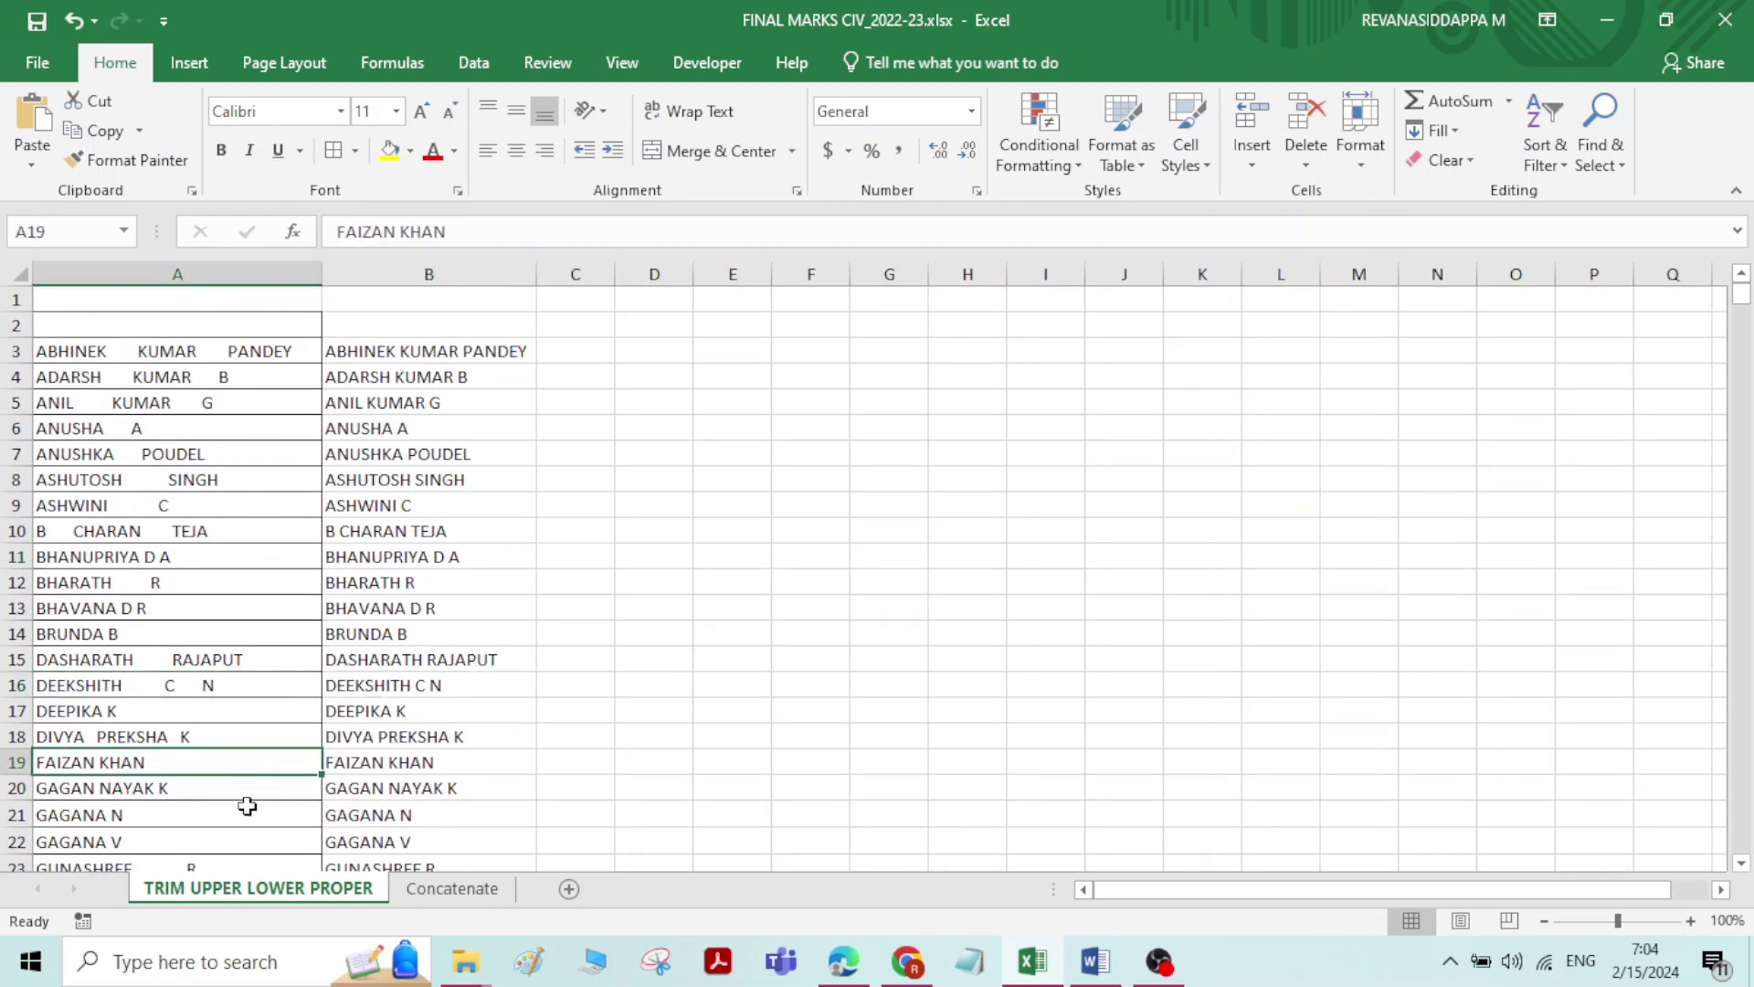
scroll(245, 776, down, 3)
click(244, 630)
click(392, 633)
- Compare rows 29, 33 and 40 against their originals, then review the filled column B
click(253, 800)
click(384, 802)
scroll(374, 800, down, 2)
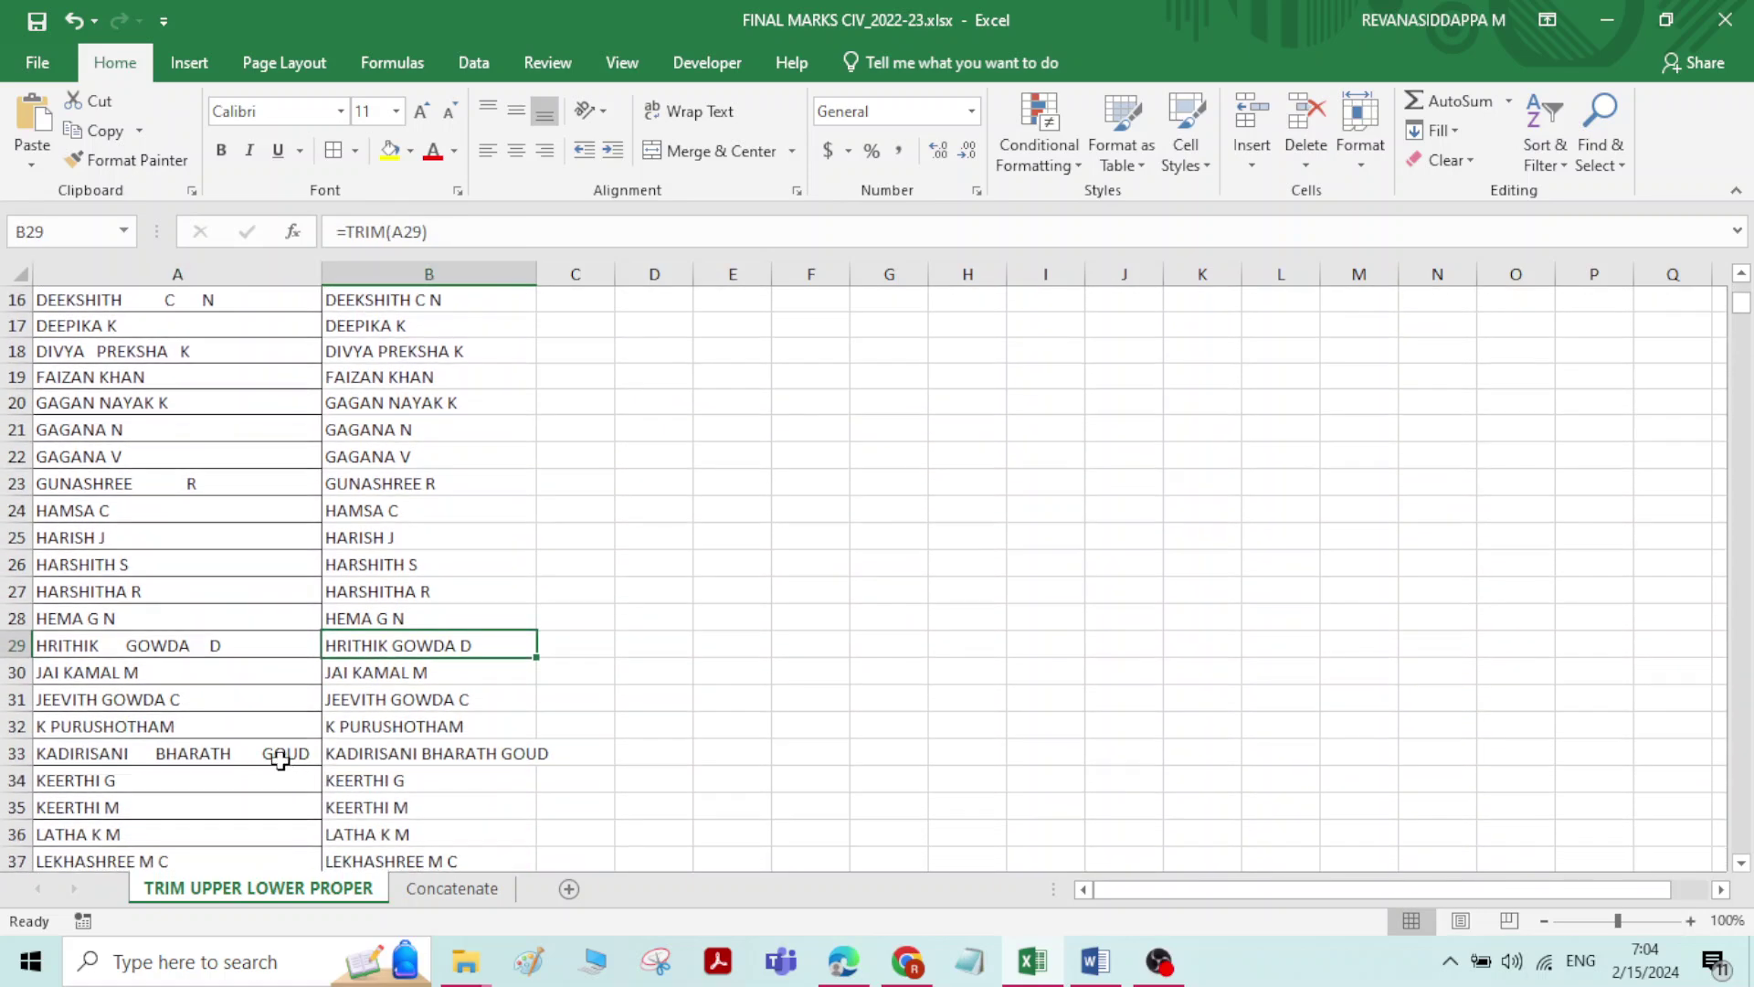
click(279, 761)
click(368, 757)
scroll(302, 772, down, 1)
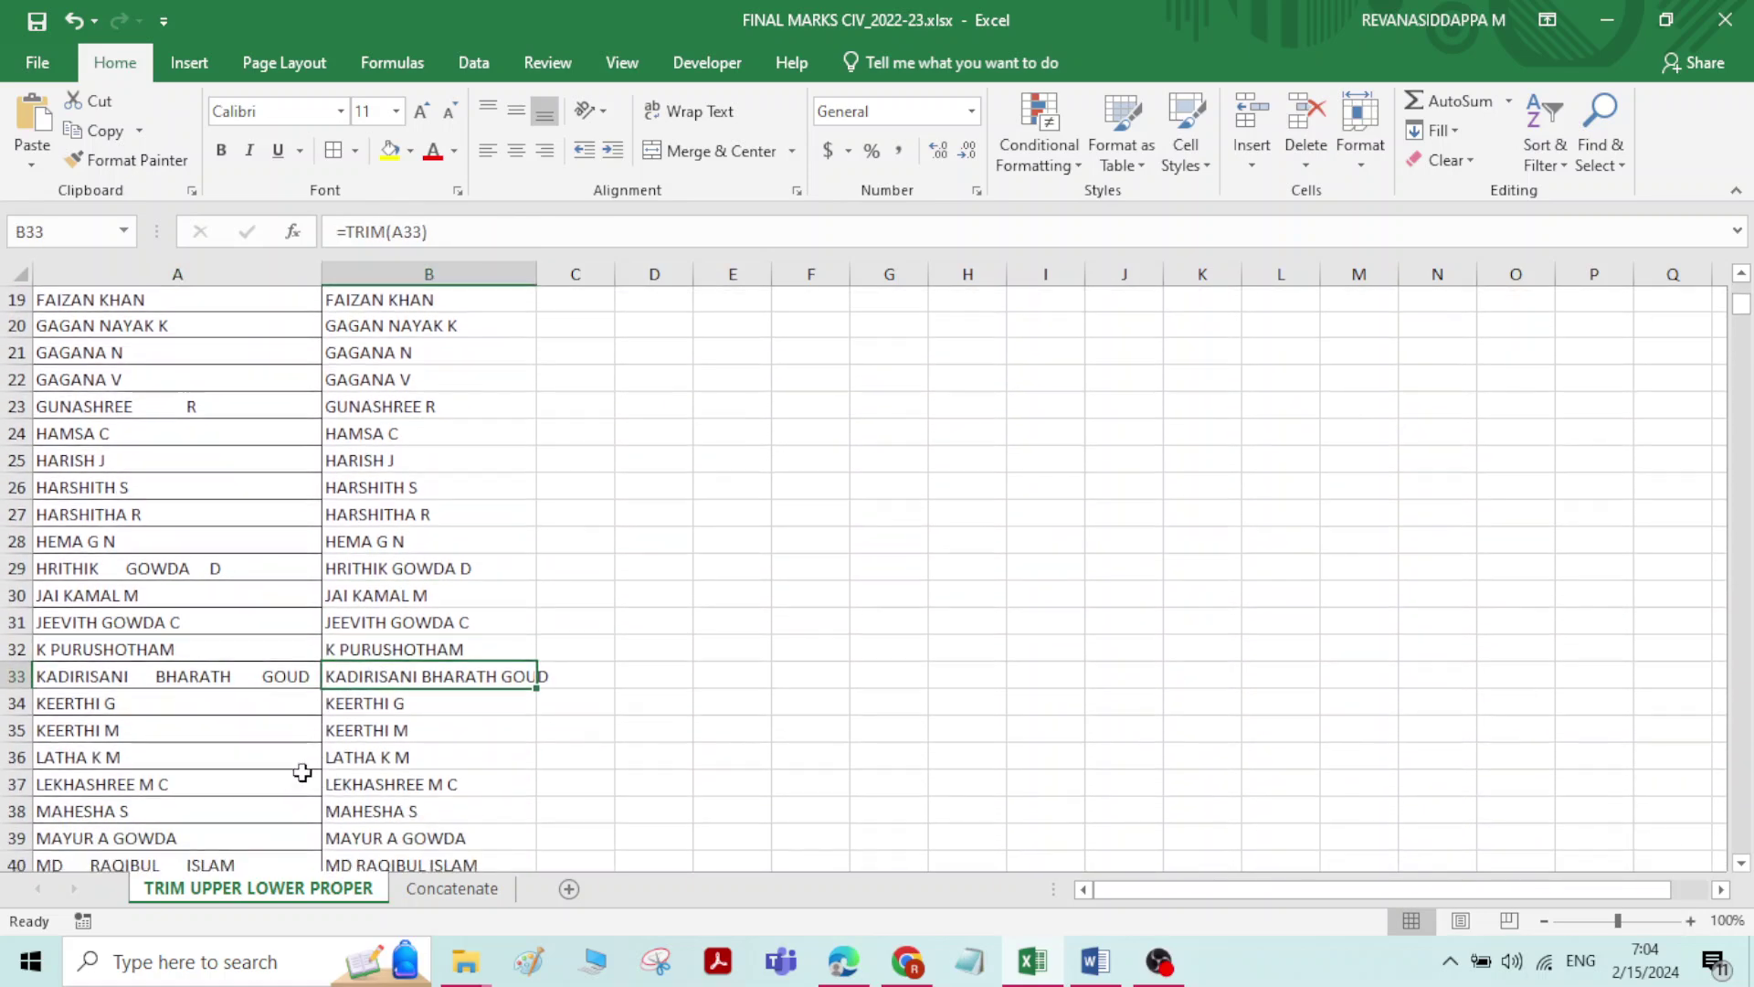
scroll(251, 793, down, 1)
click(250, 786)
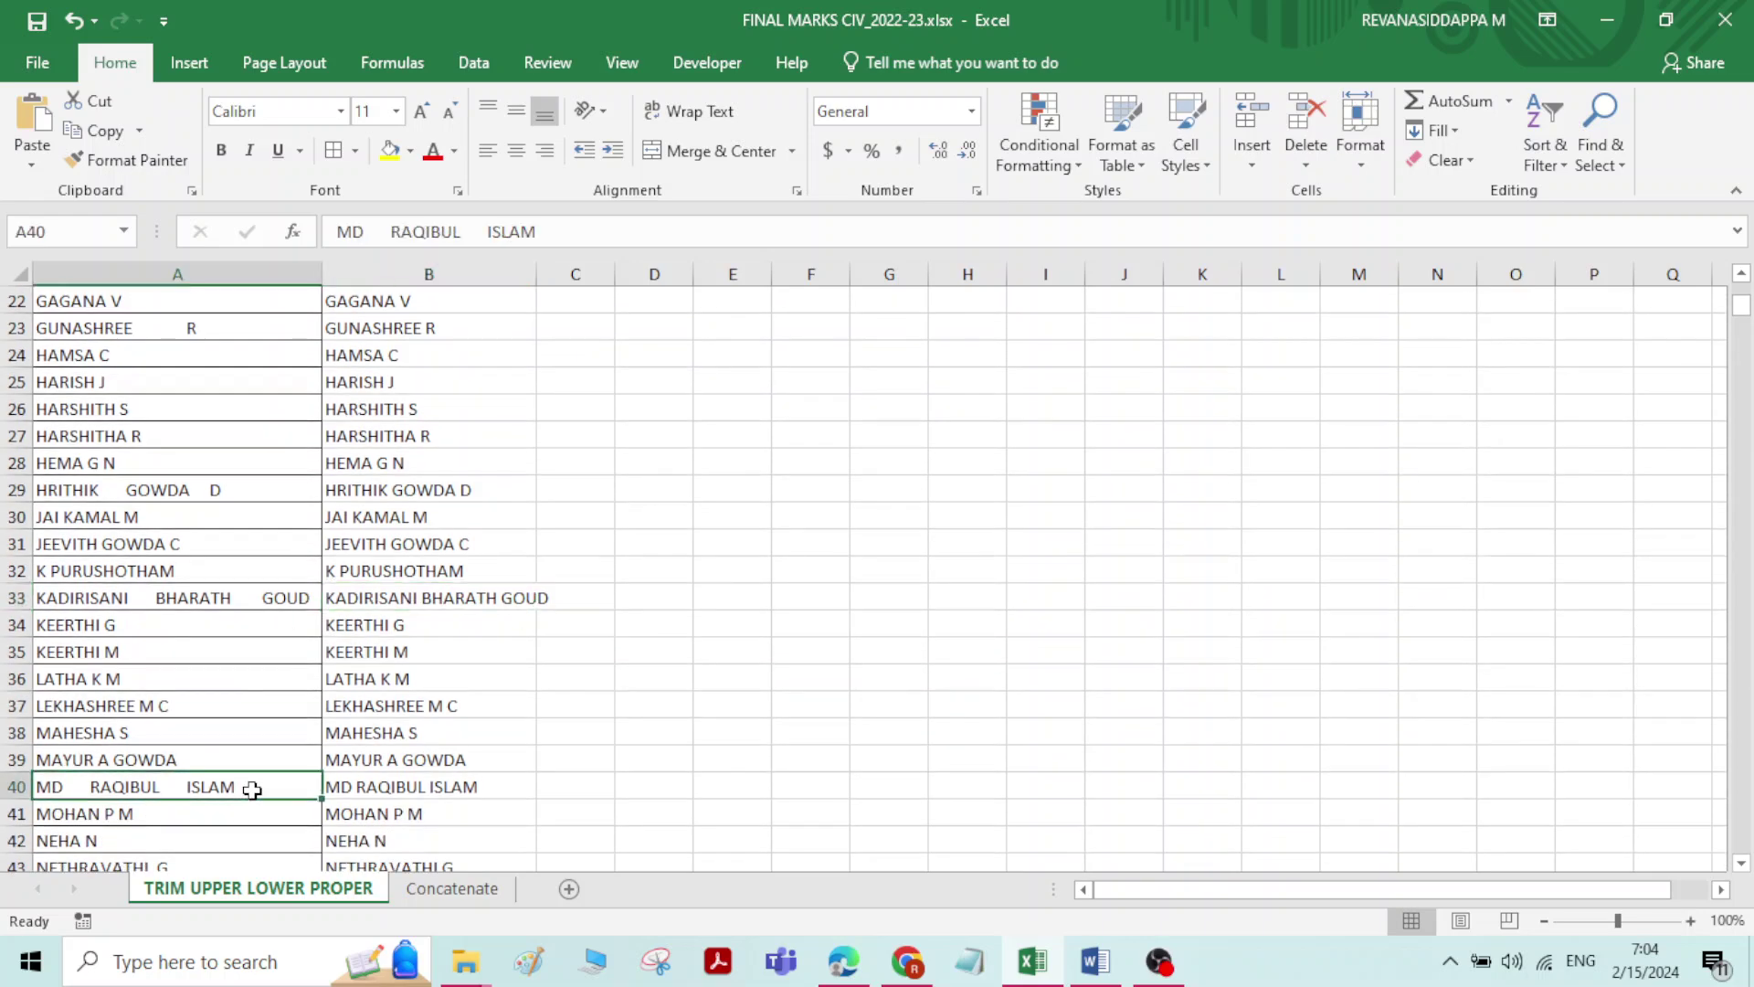
click(391, 787)
scroll(574, 631, up, 7)
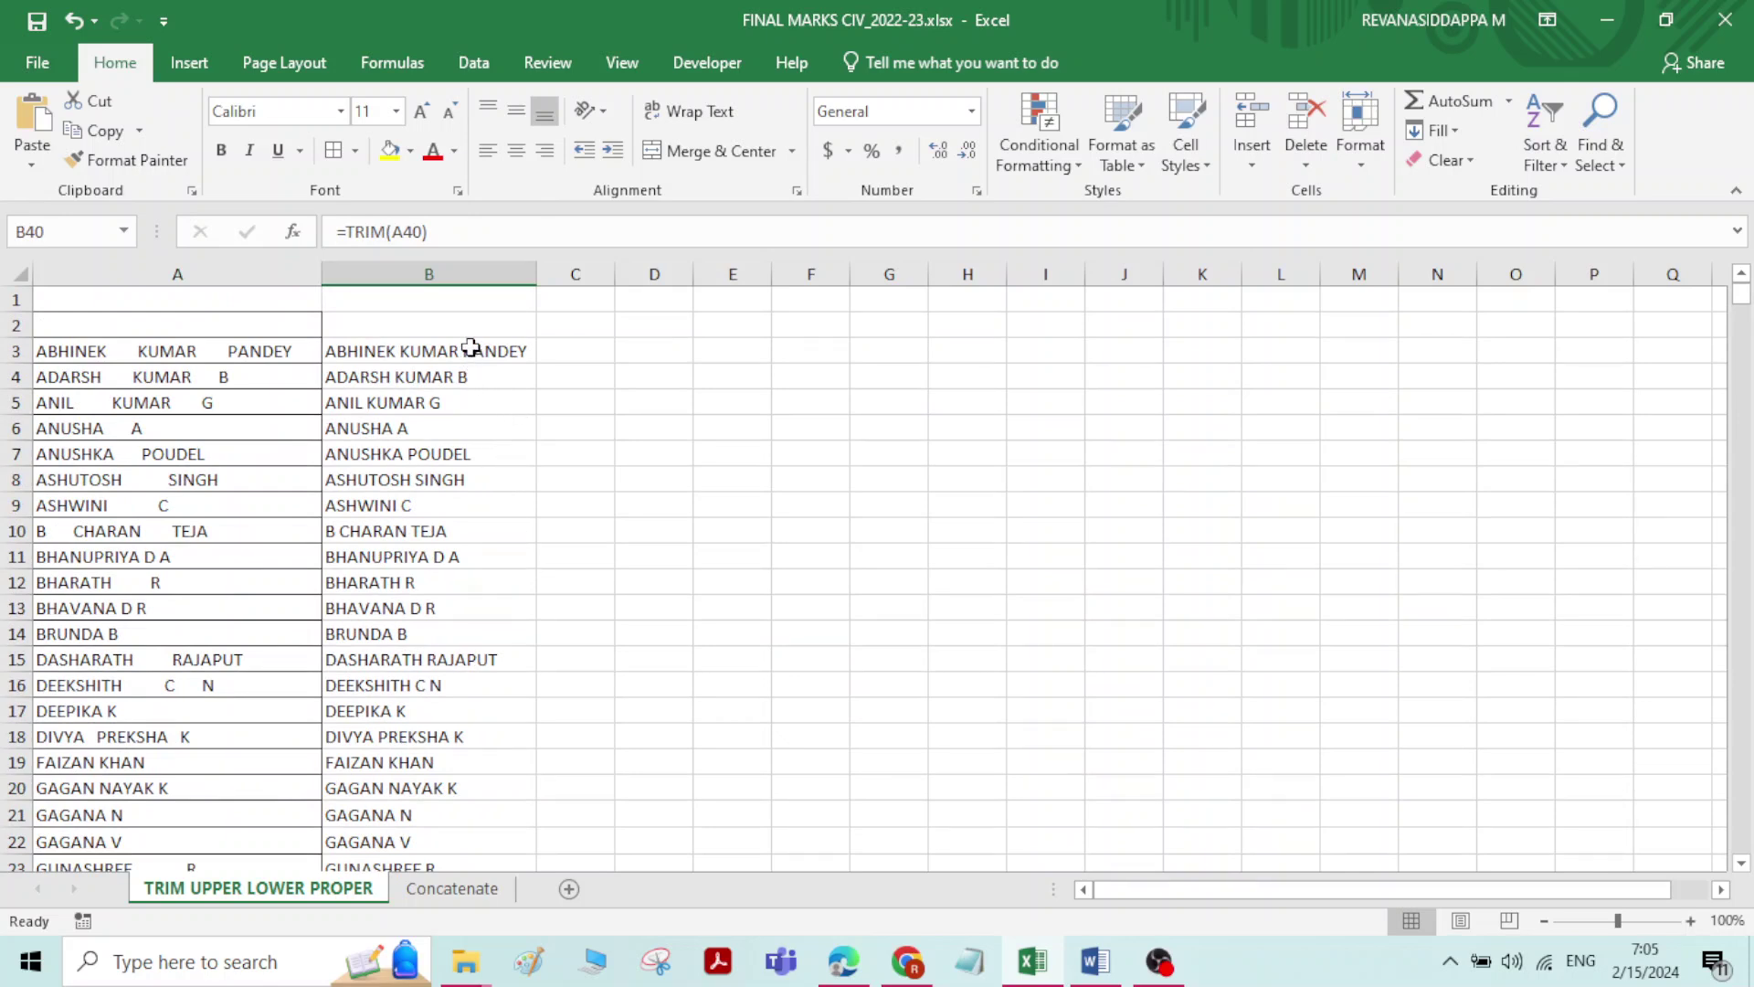
drag(471, 347, 418, 813)
scroll(418, 537, up, 15)
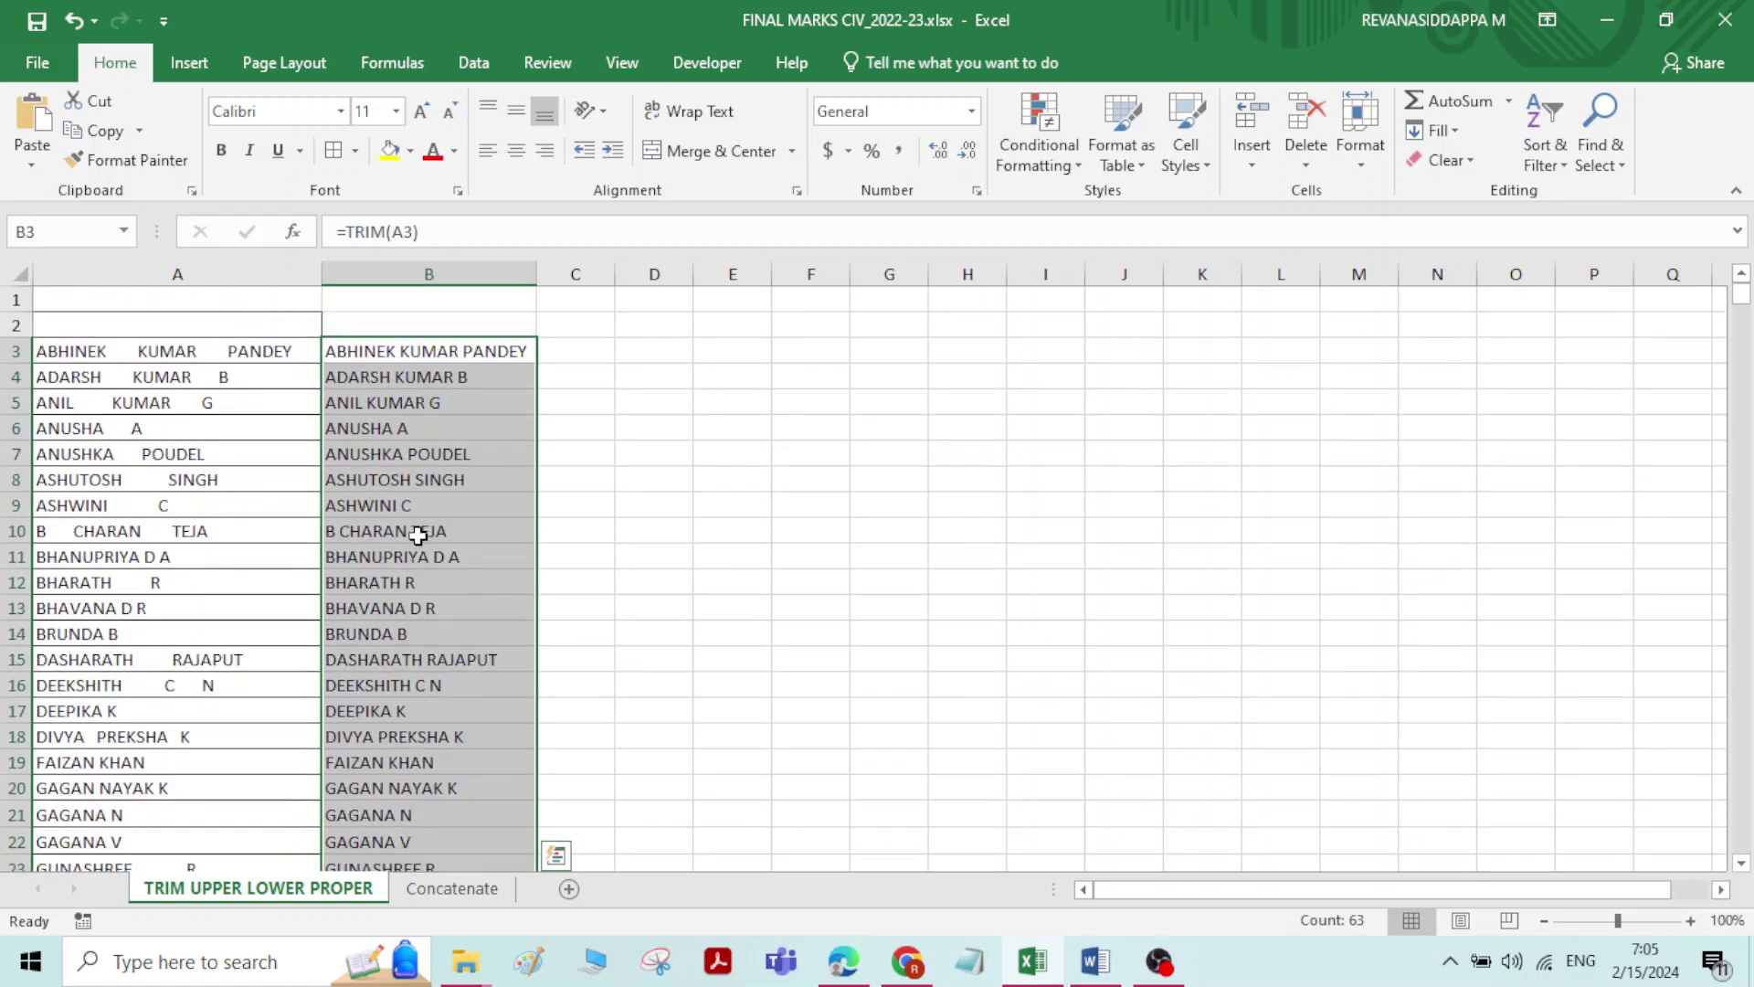
click(571, 356)
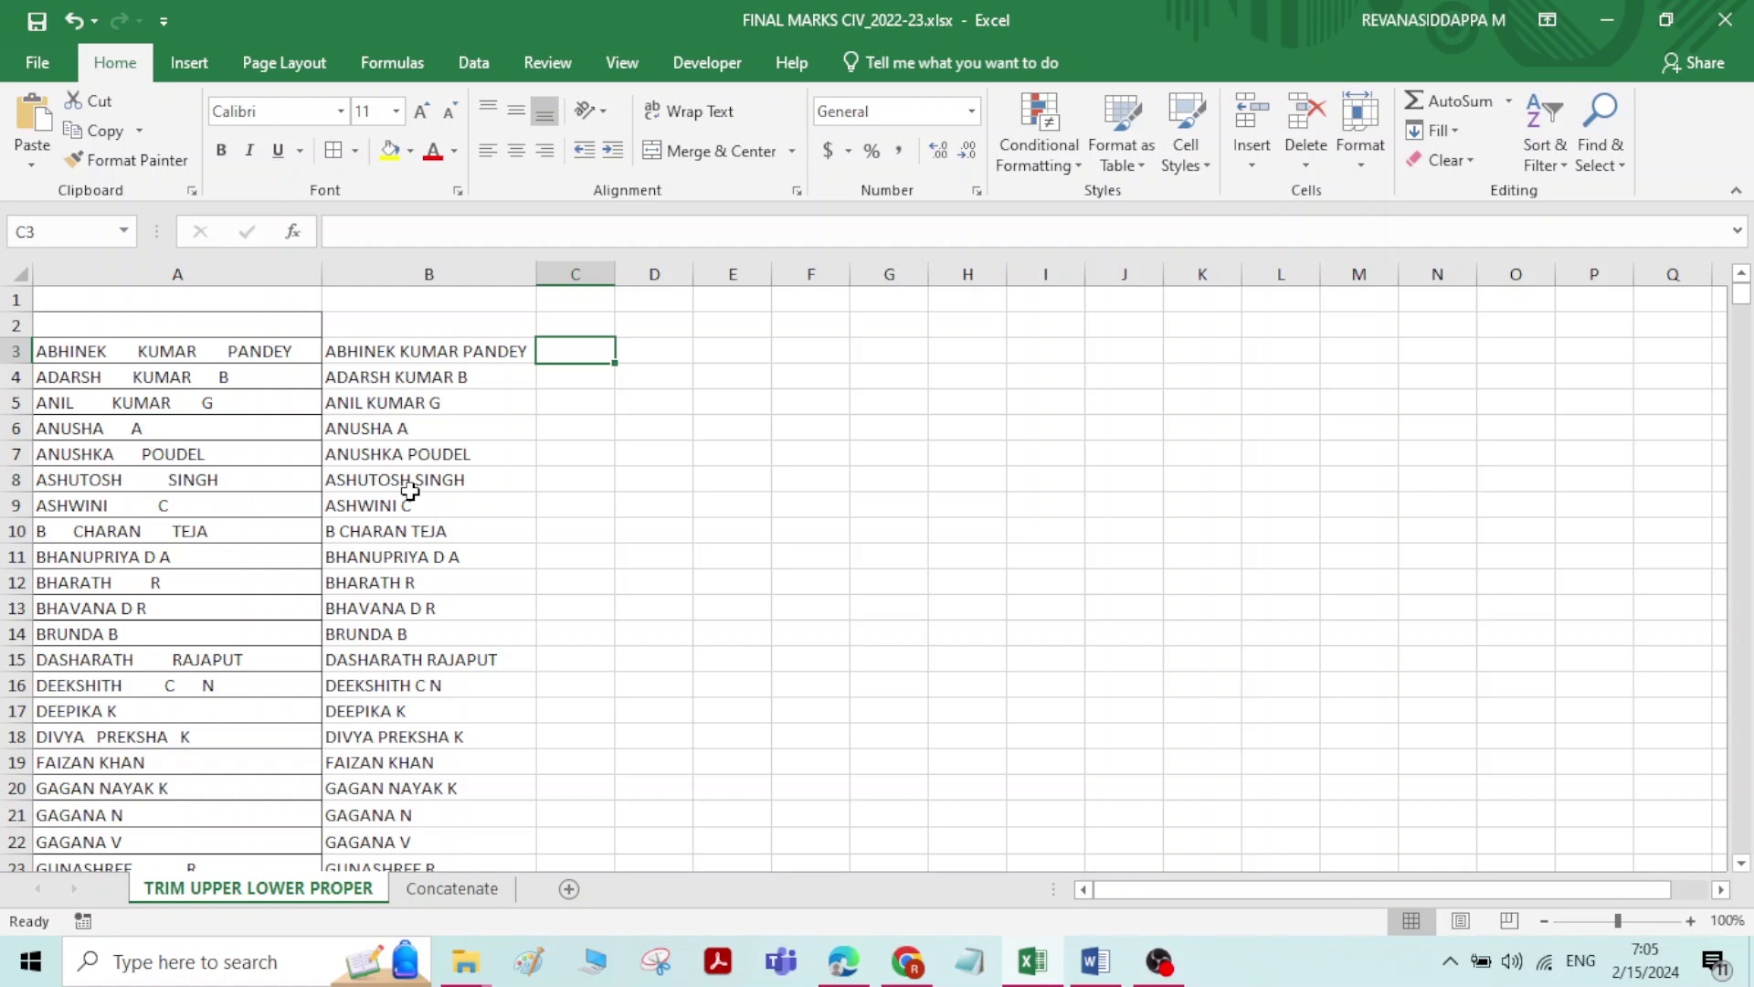
- In Word, select the names table and change it to UPPERCASE
click(1092, 967)
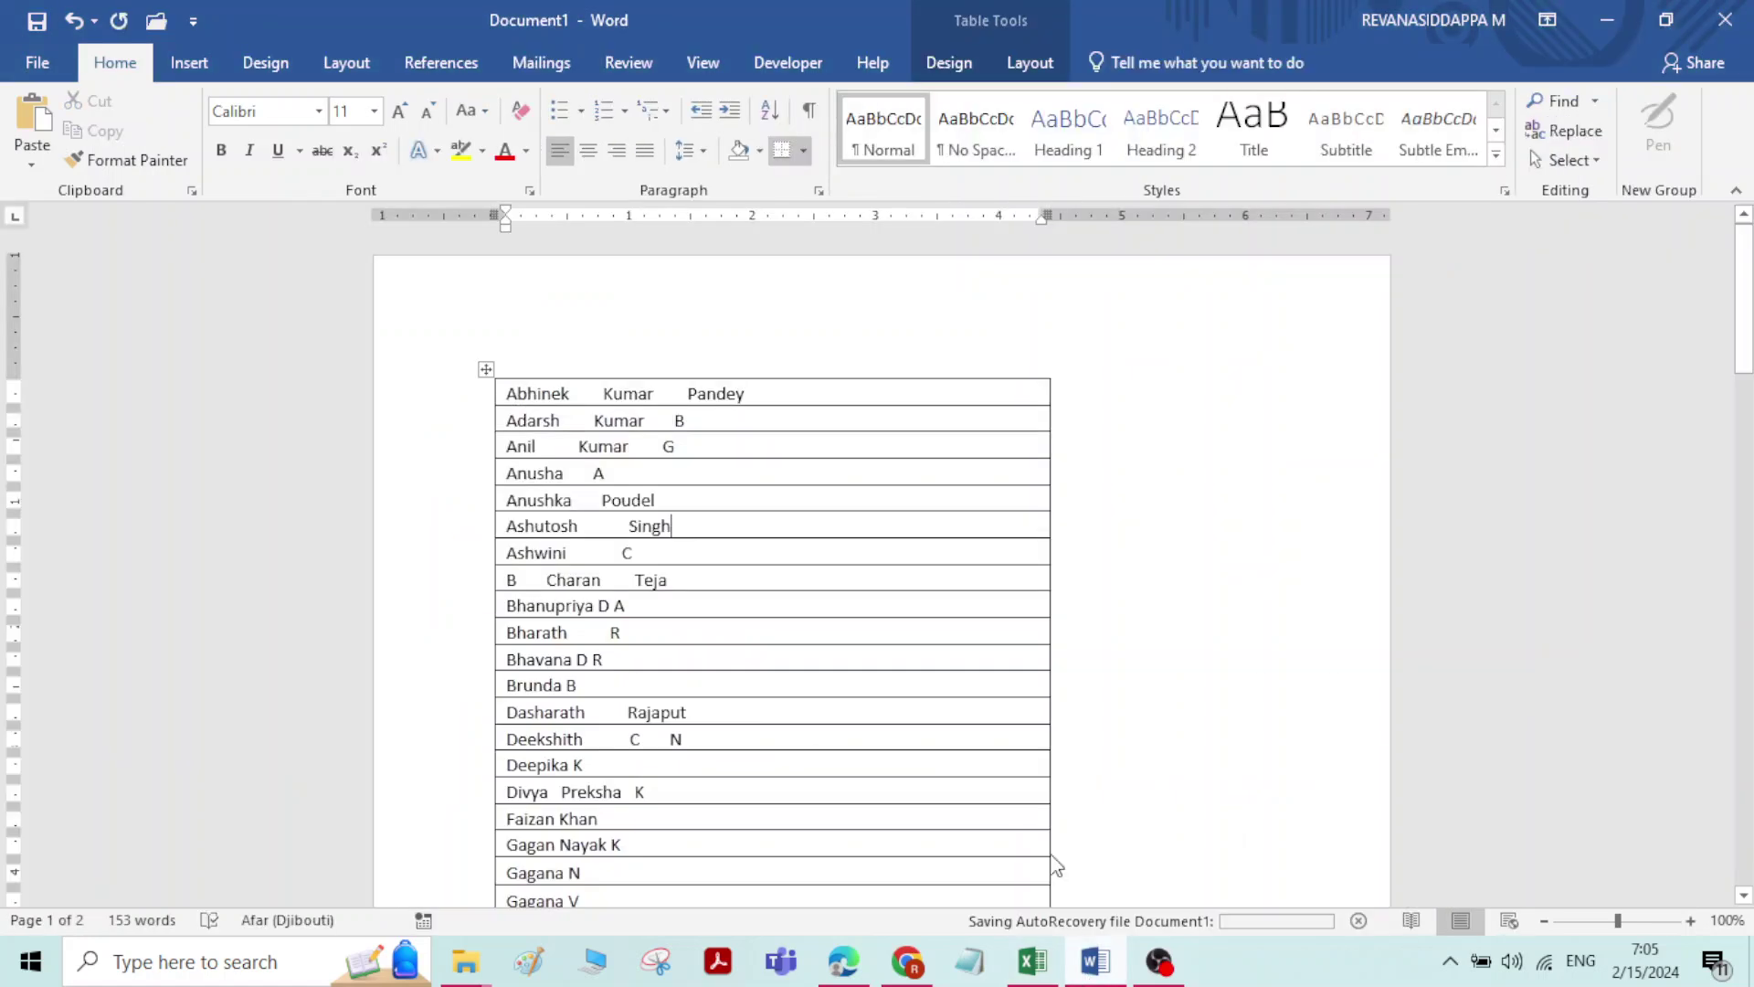
drag(527, 393, 721, 858)
scroll(462, 407, up, 3)
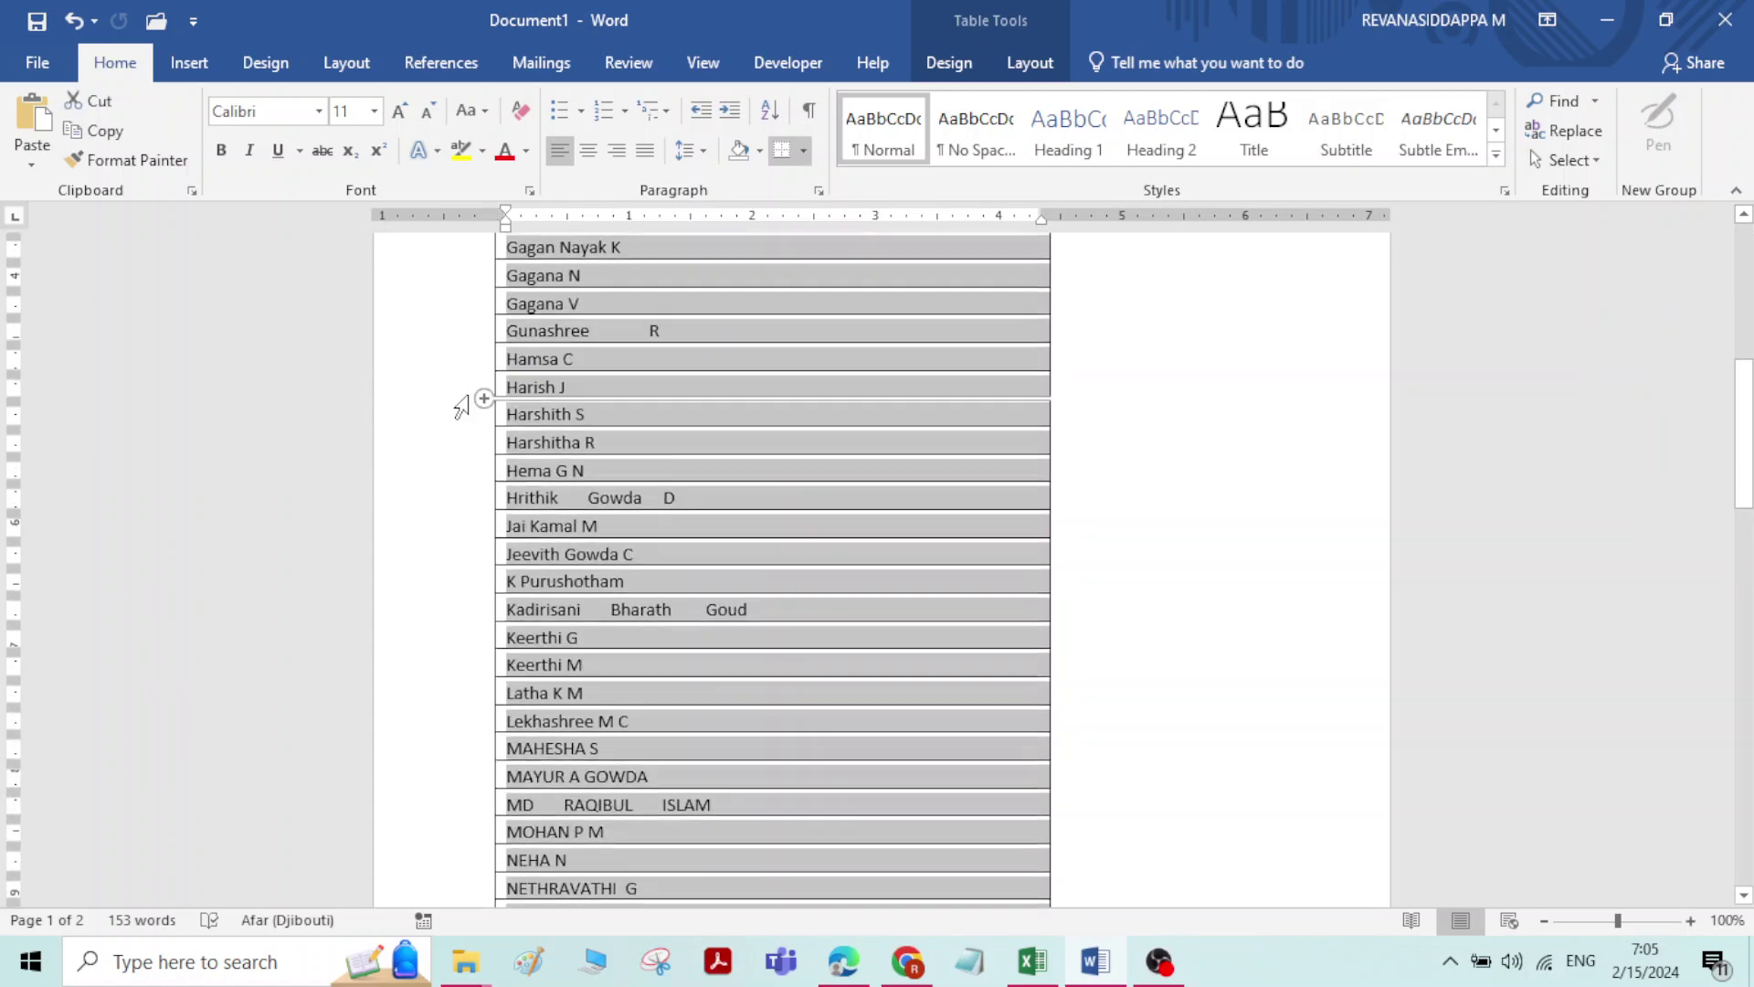
scroll(462, 407, up, 3)
click(473, 111)
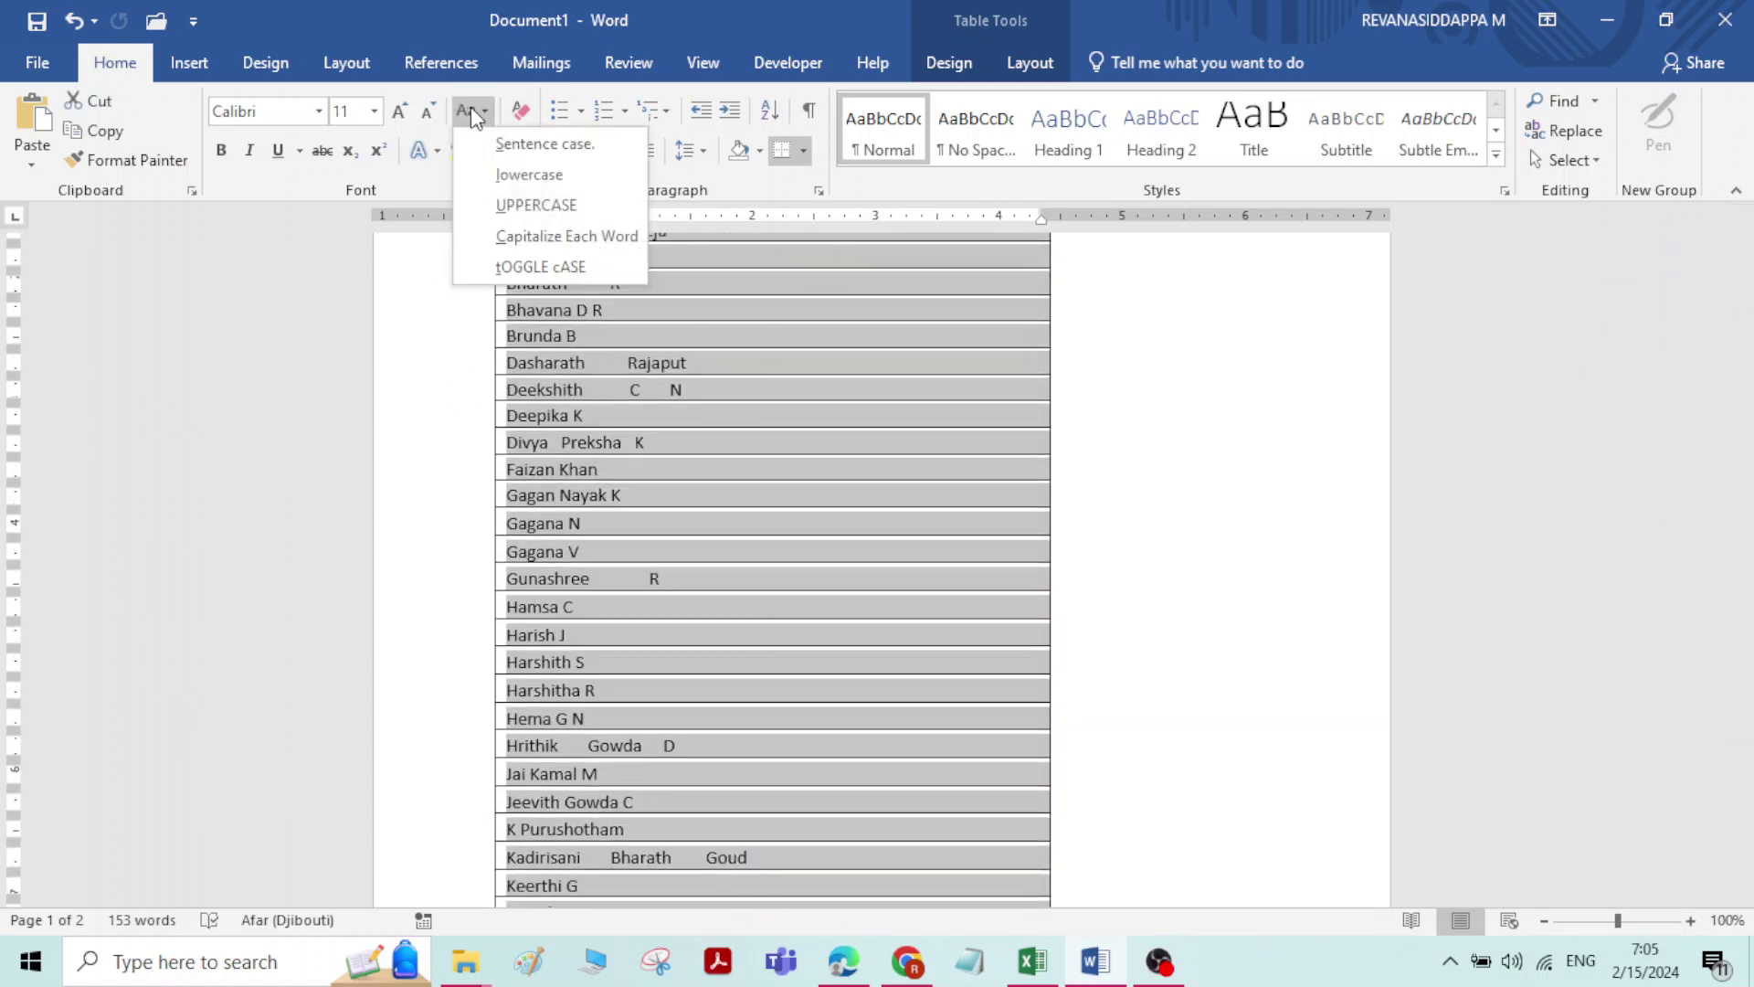
click(536, 205)
scroll(627, 615, up, 4)
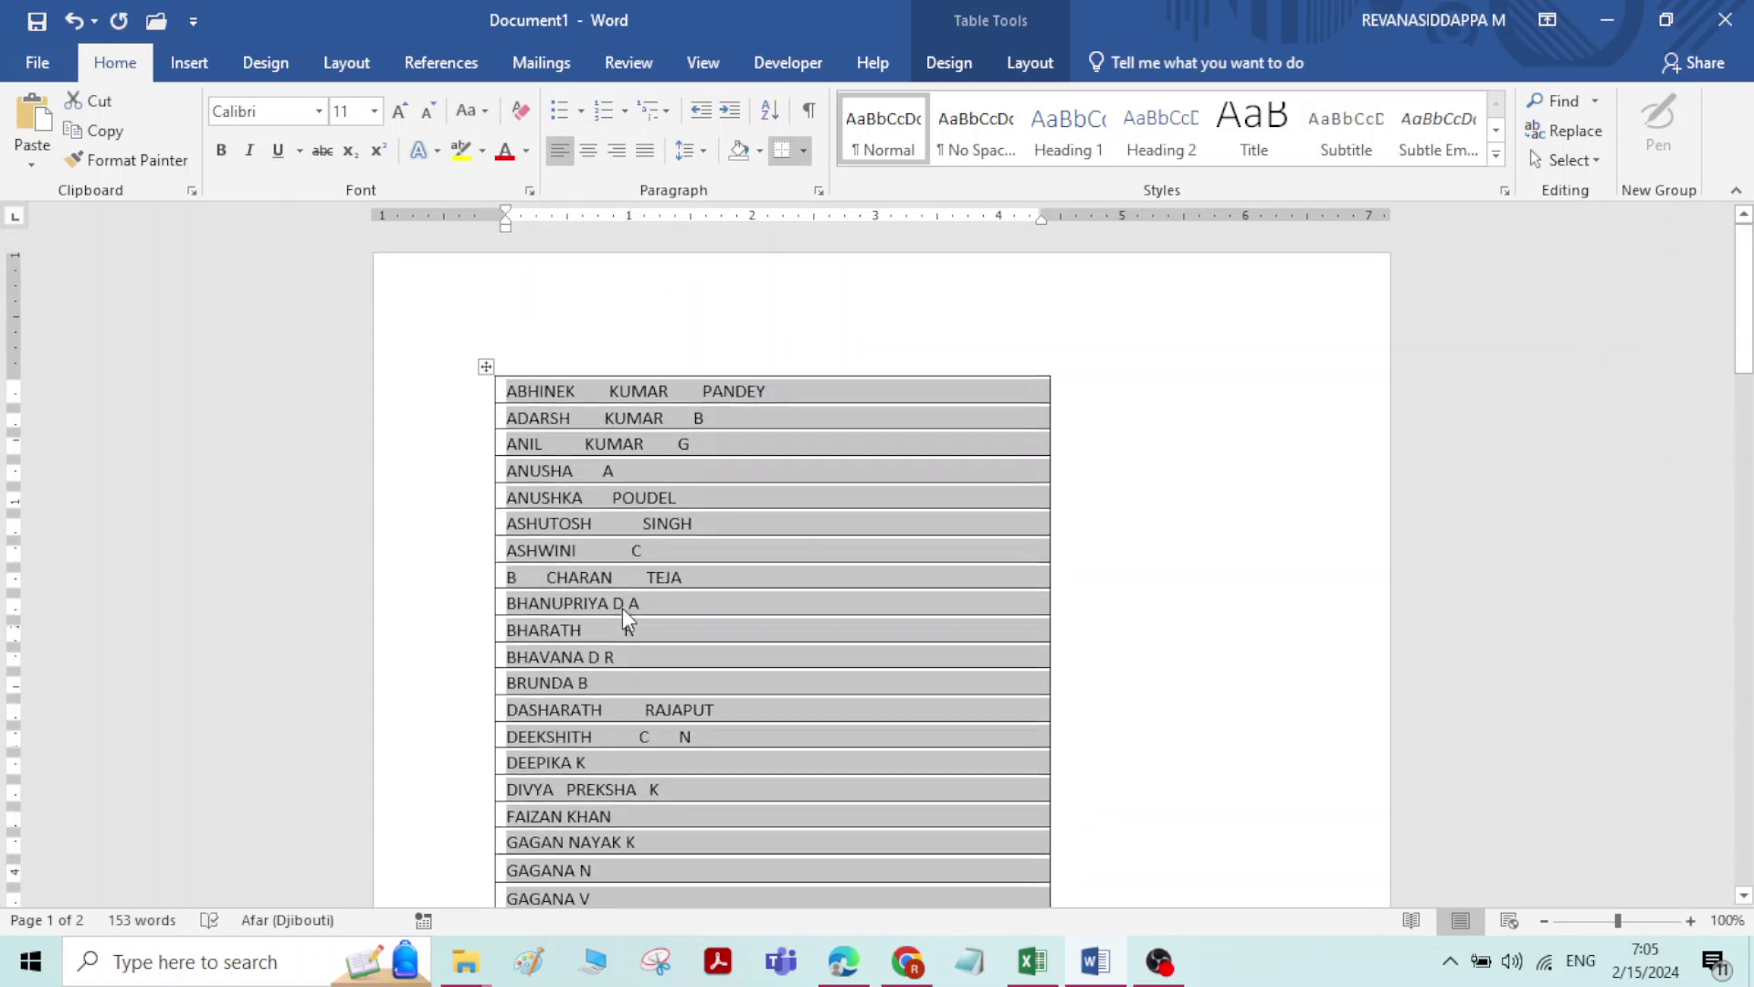
- Change the names to lowercase, then Capitalize Each Word, and return to Excel
click(472, 111)
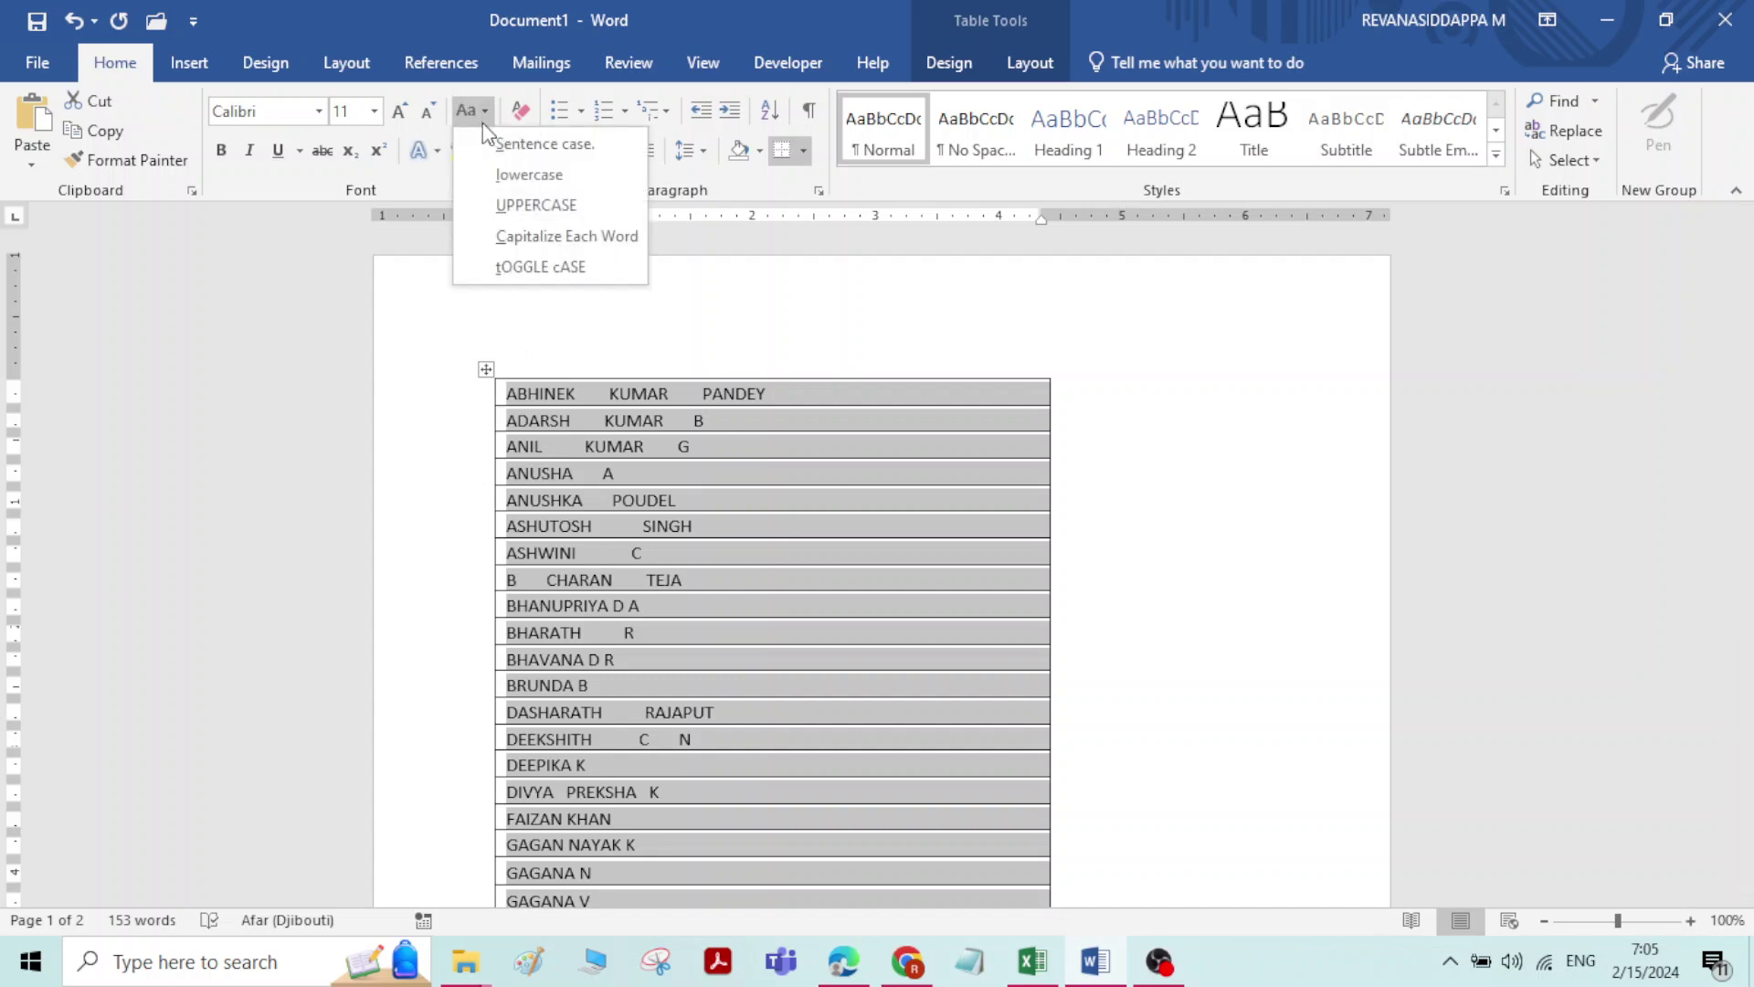
click(529, 174)
click(466, 115)
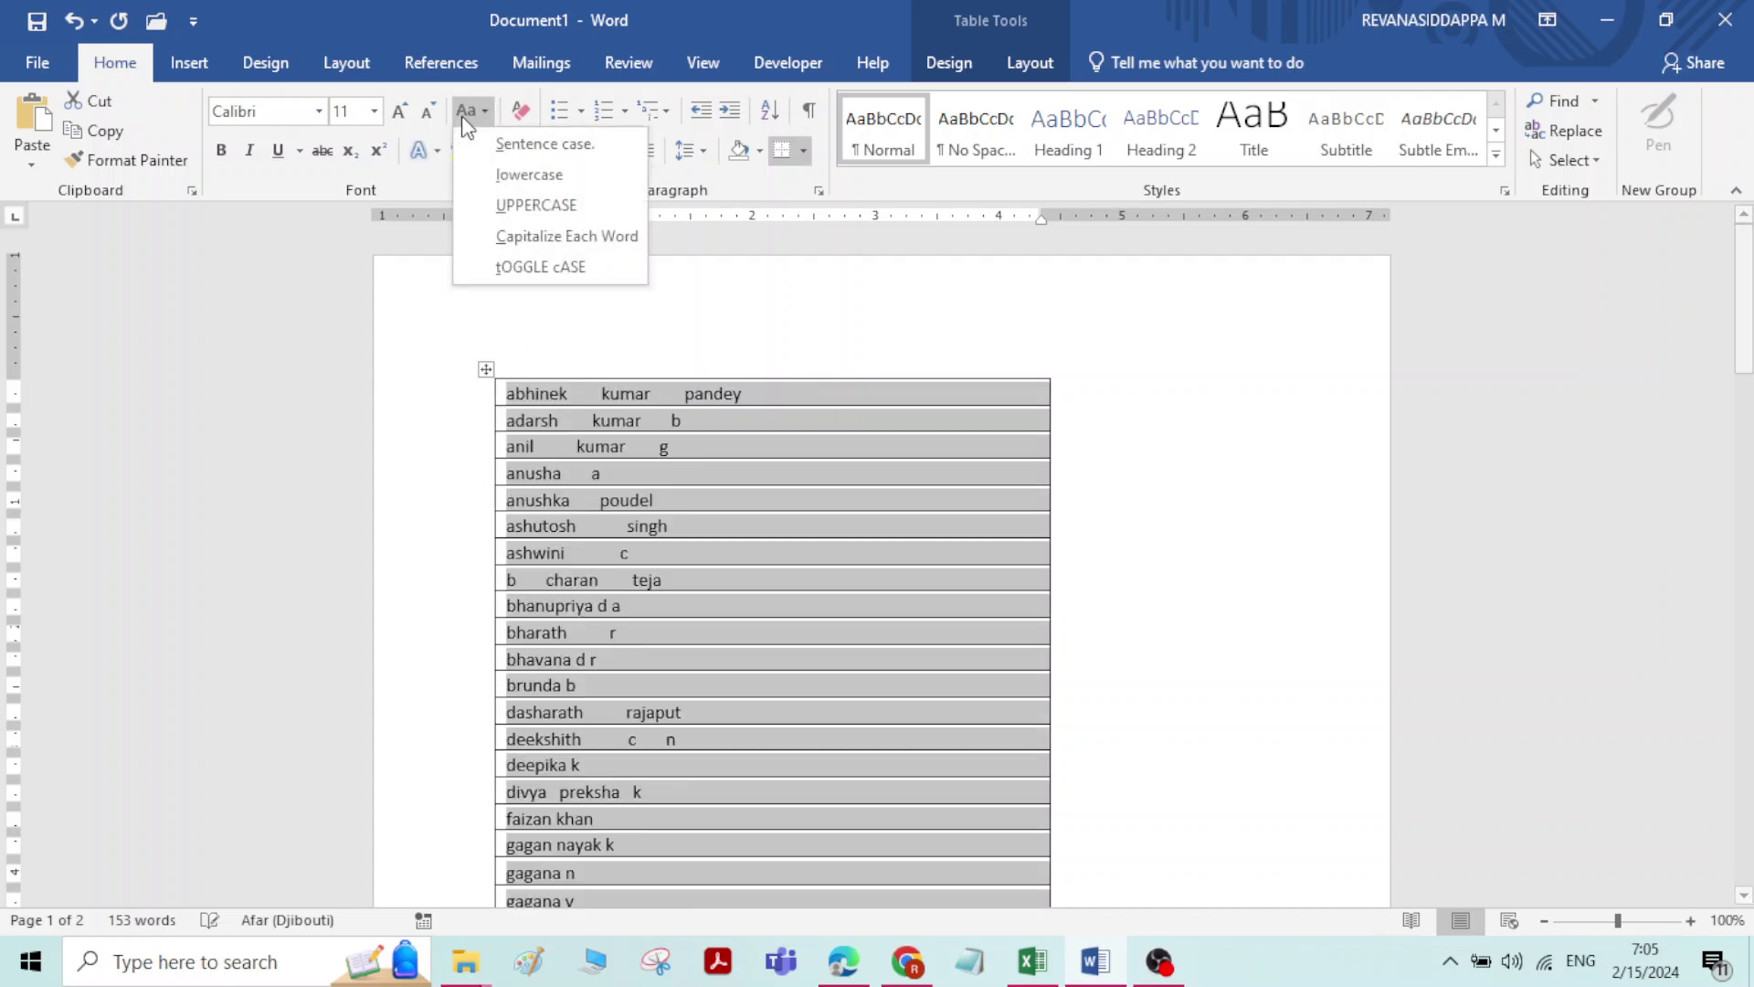
click(539, 236)
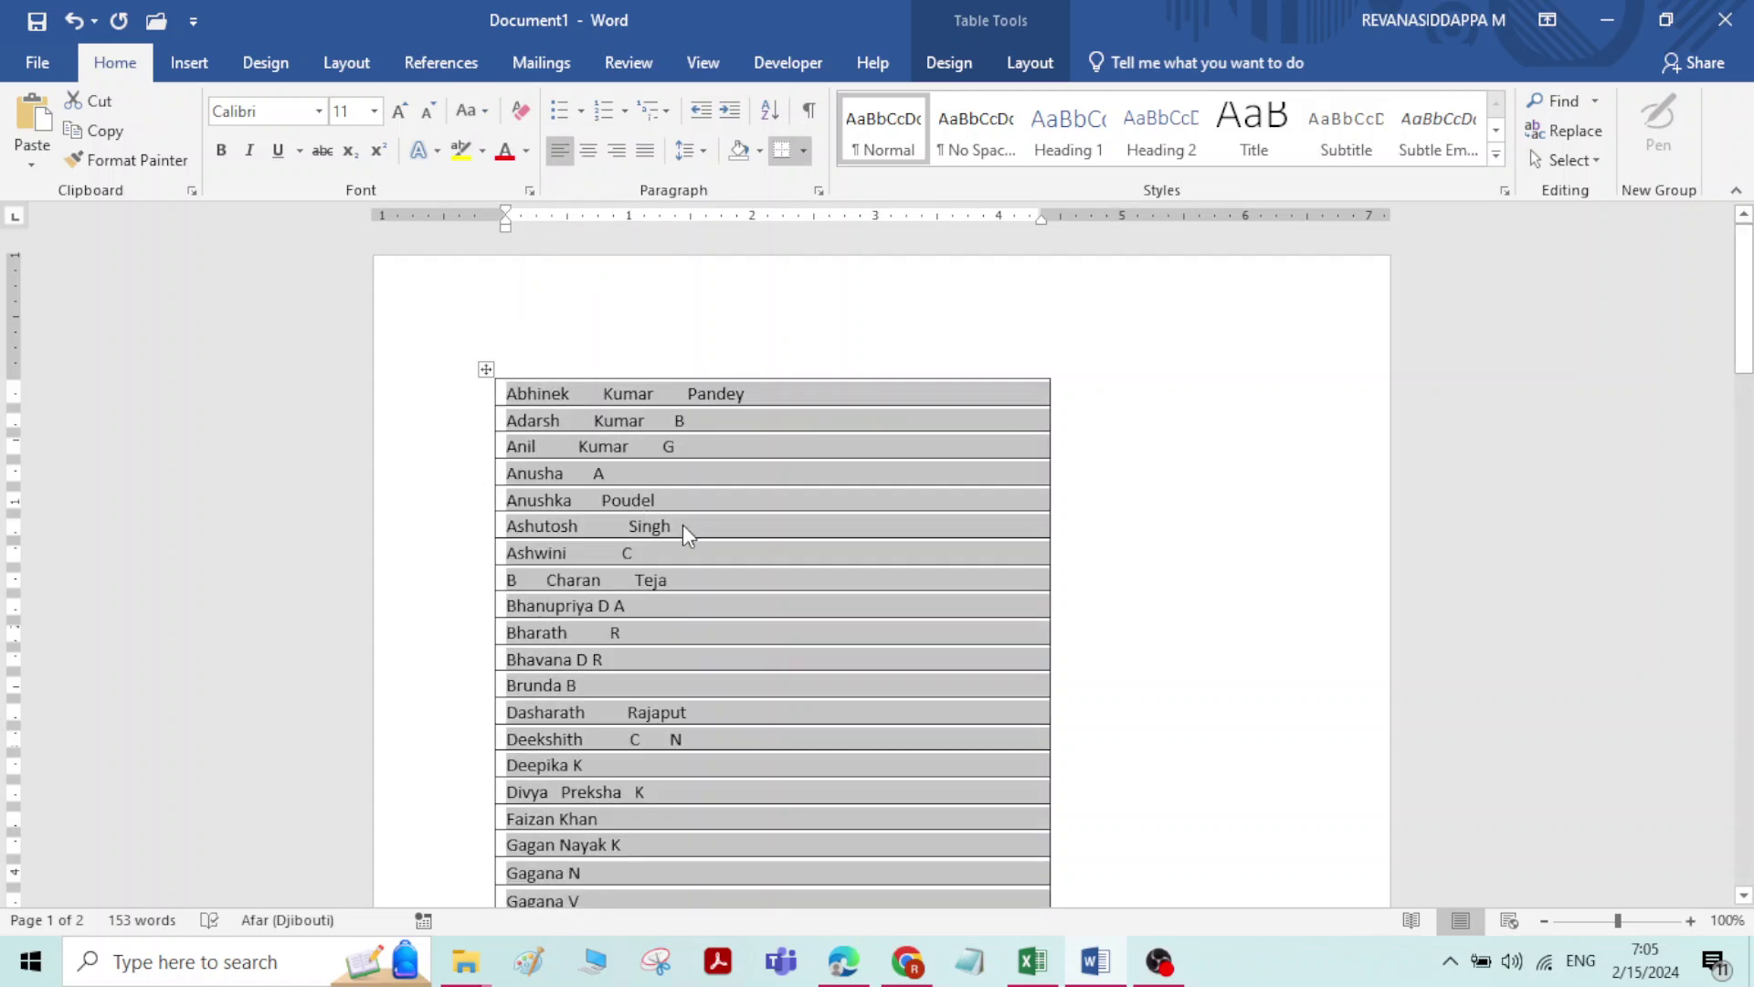
click(1033, 961)
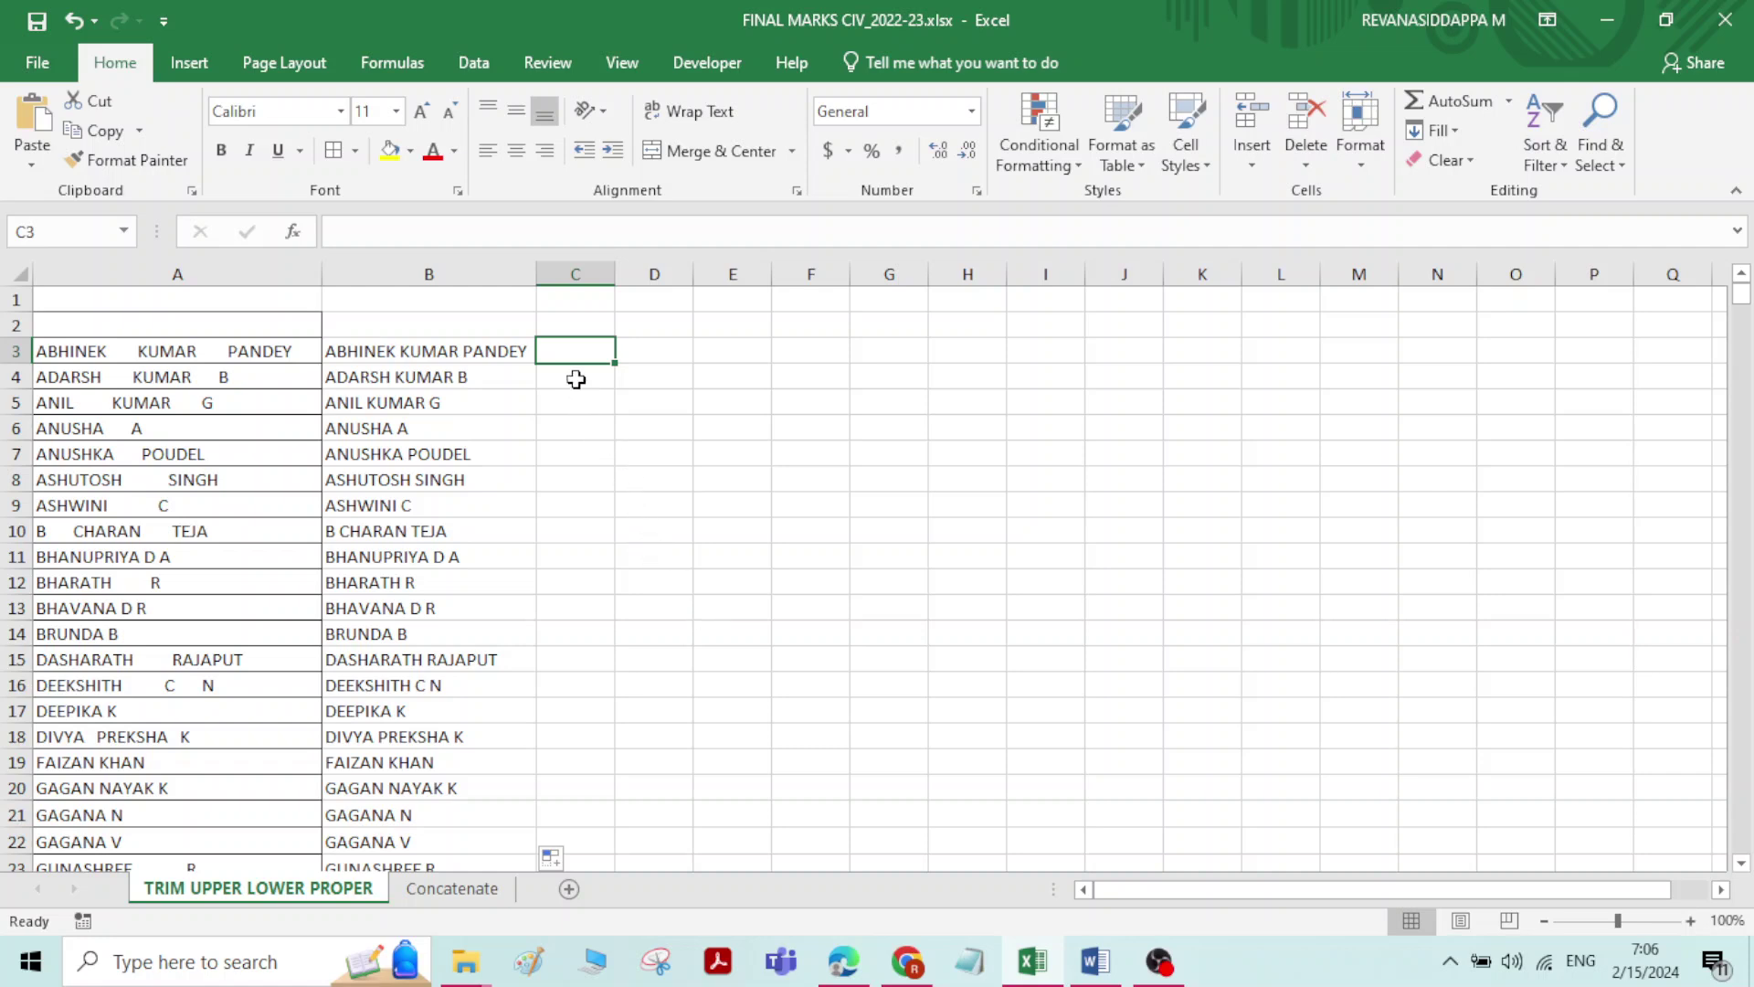
- Enter =LOWER(B3) in C3 and autofit column C
drag(473, 353, 472, 667)
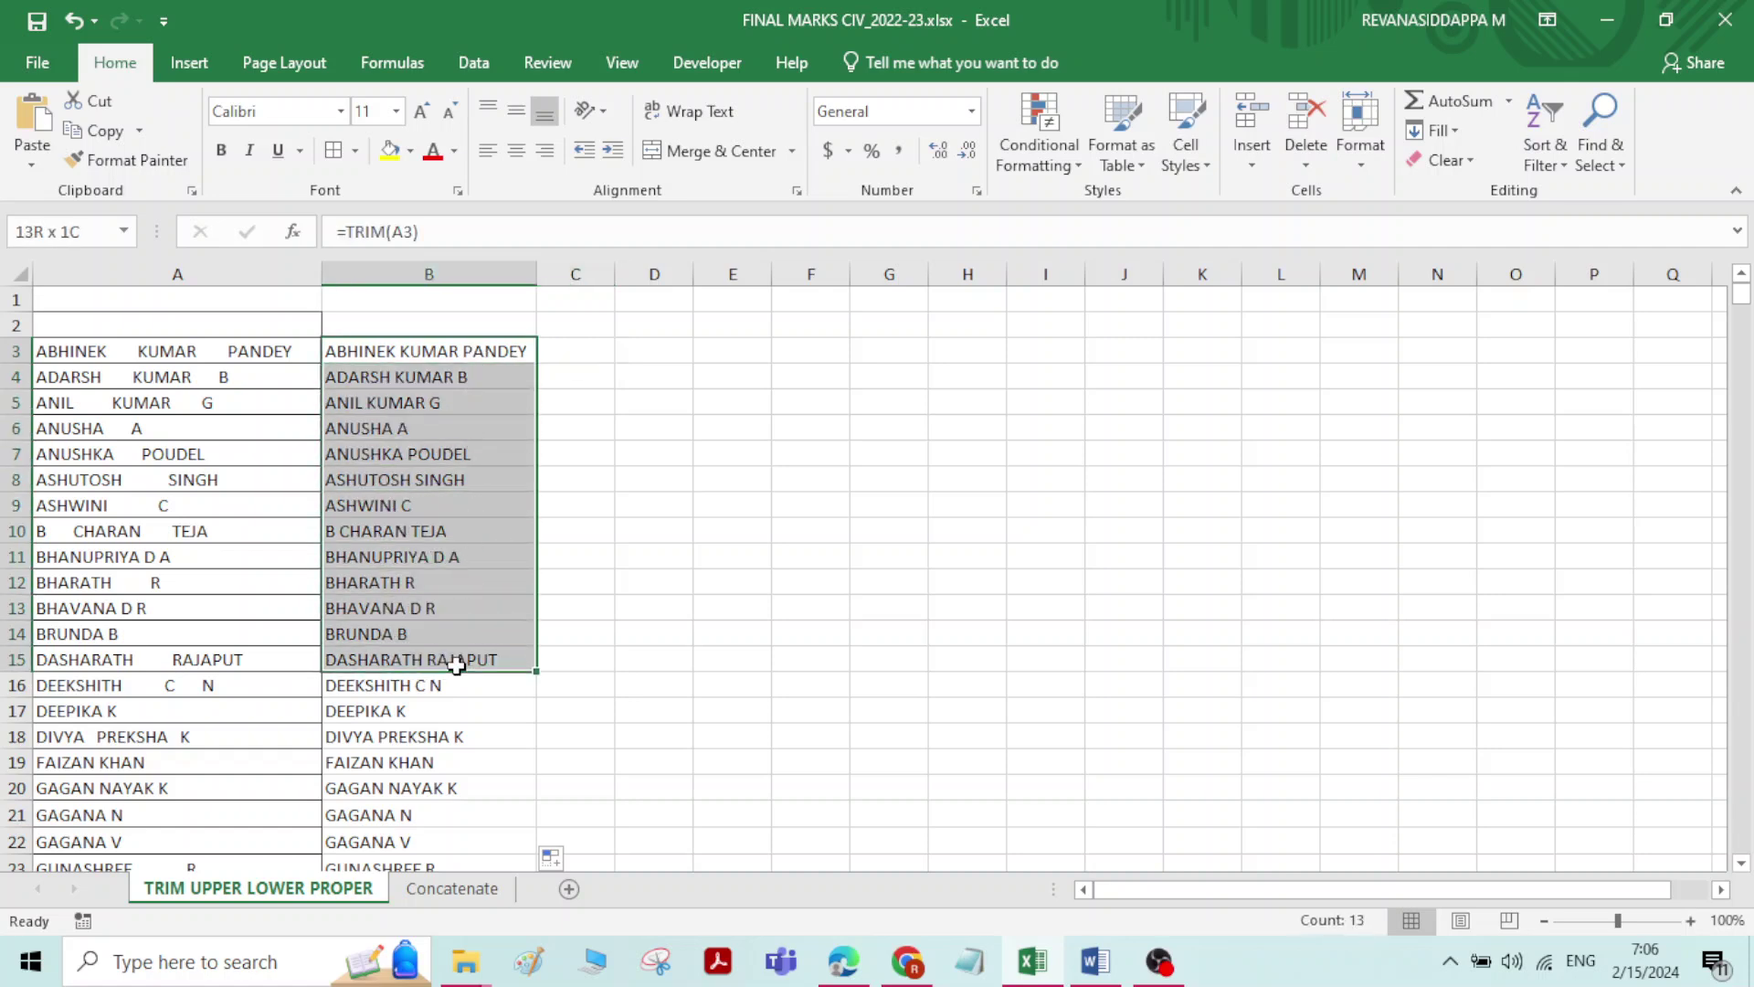
click(571, 354)
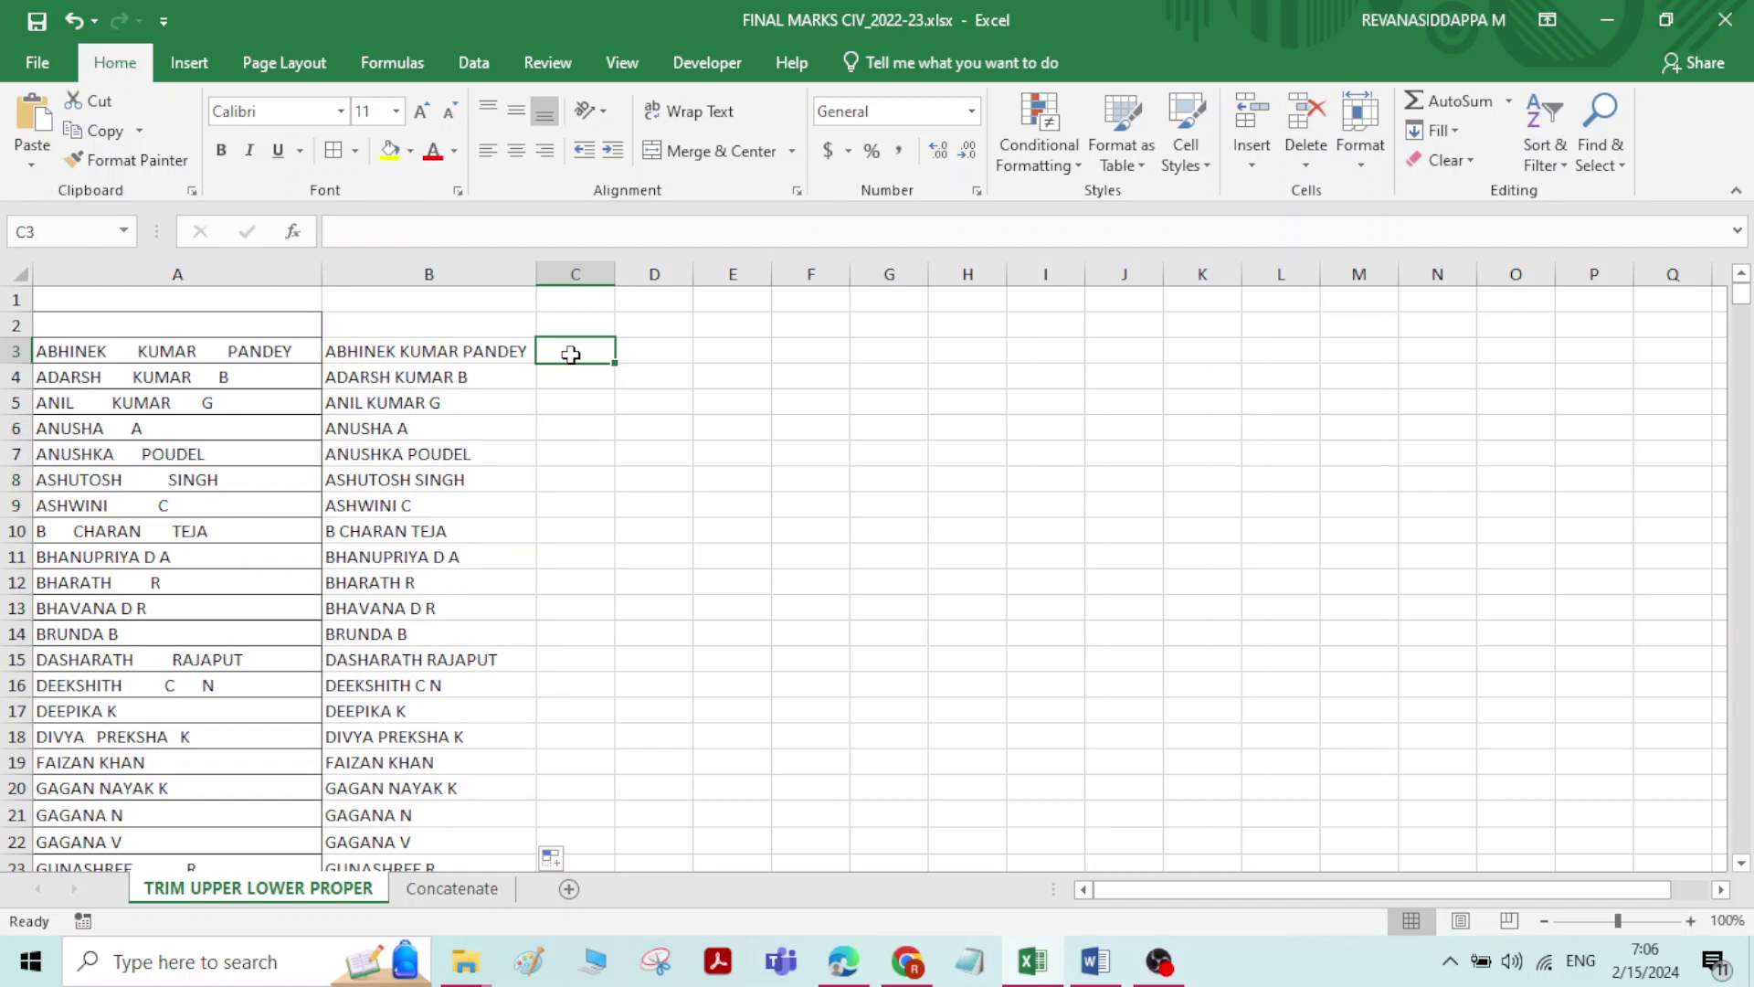
text(=L)
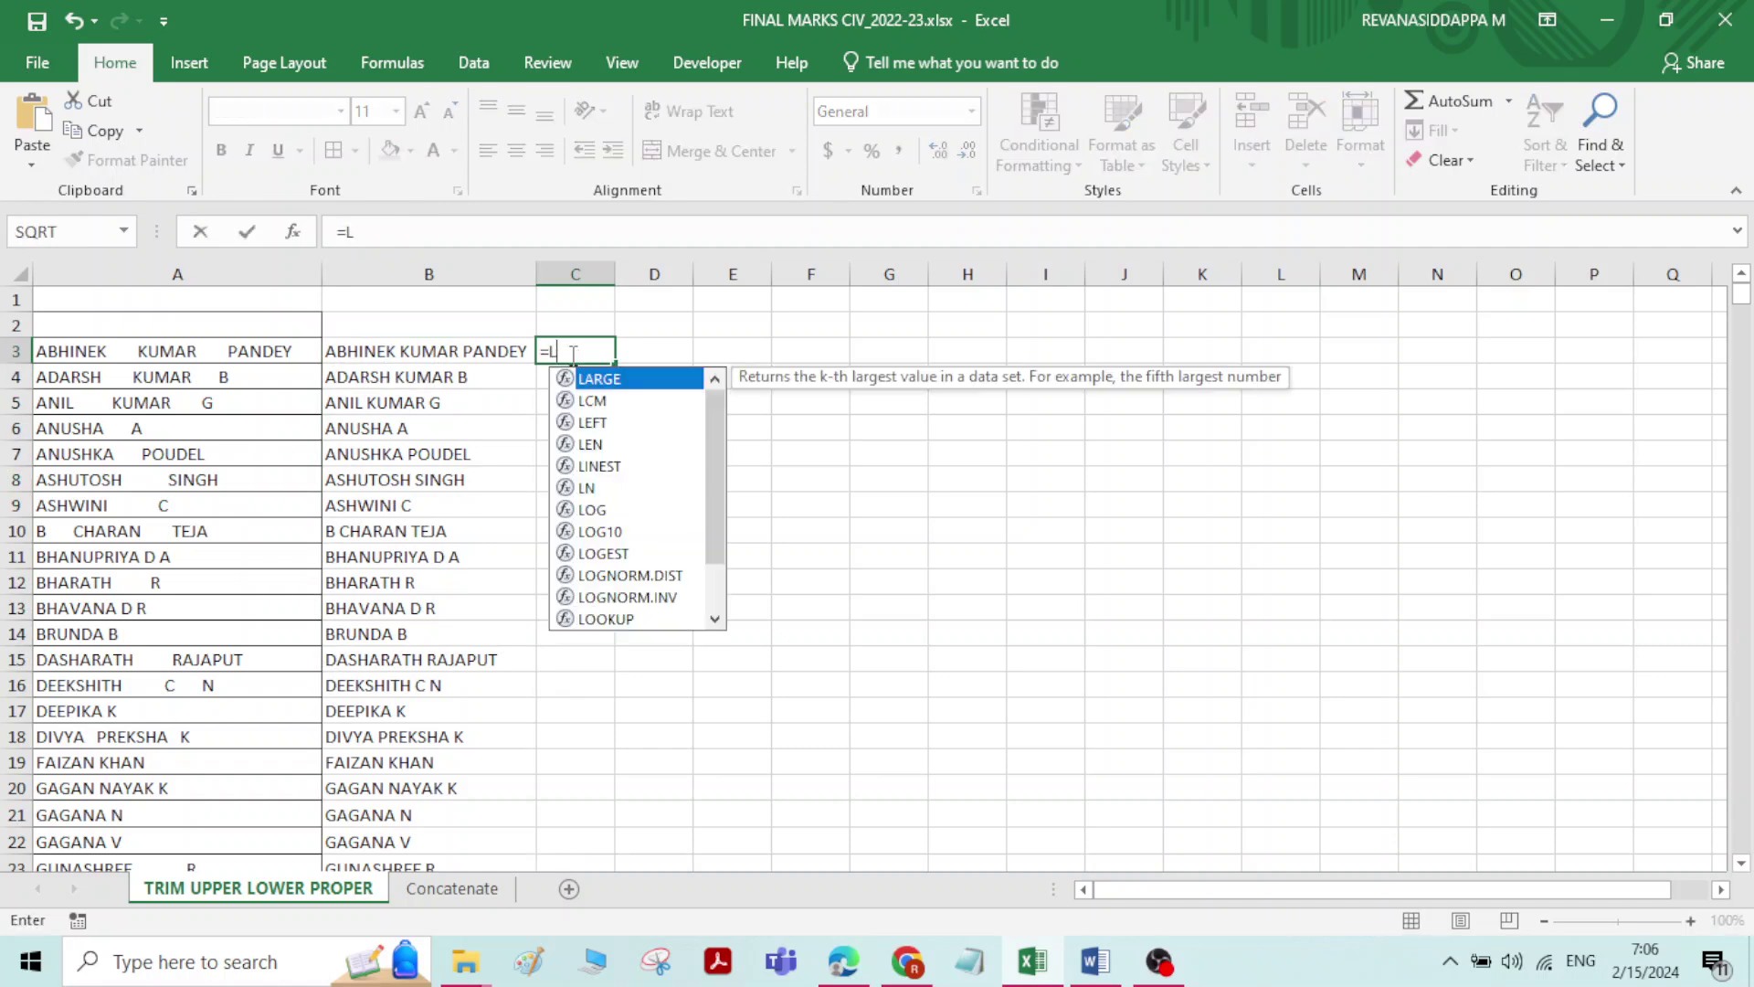
text(OWE)
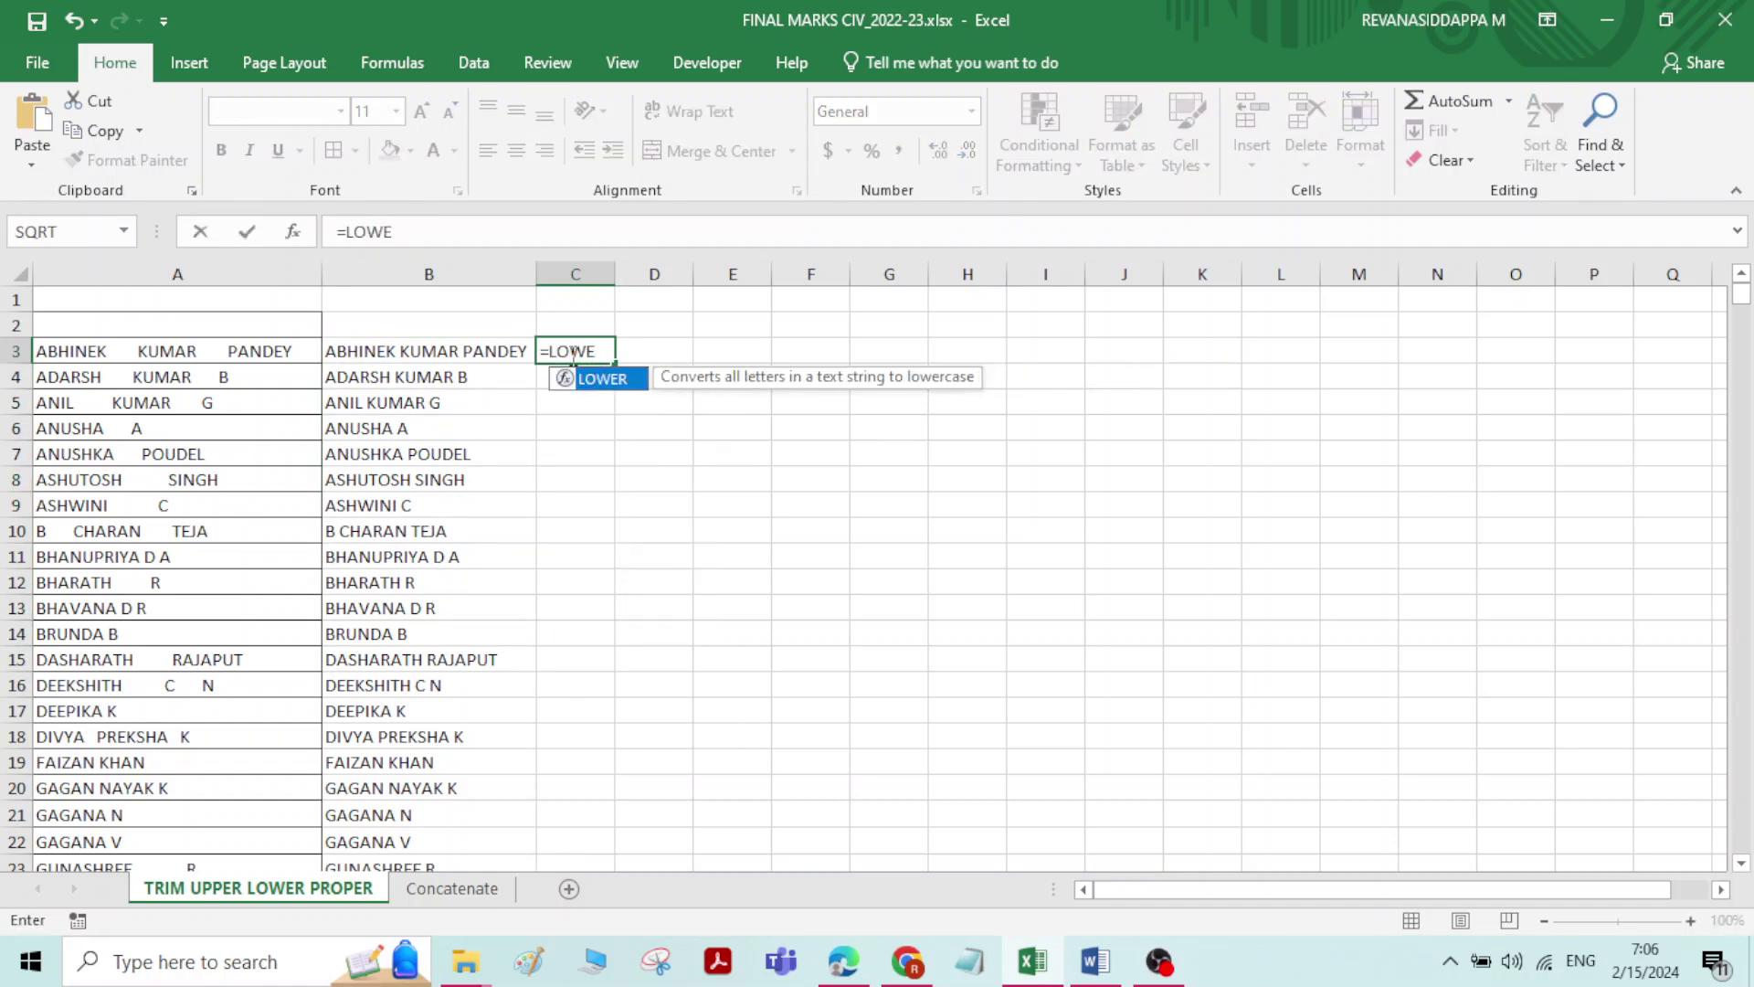
double_click(608, 378)
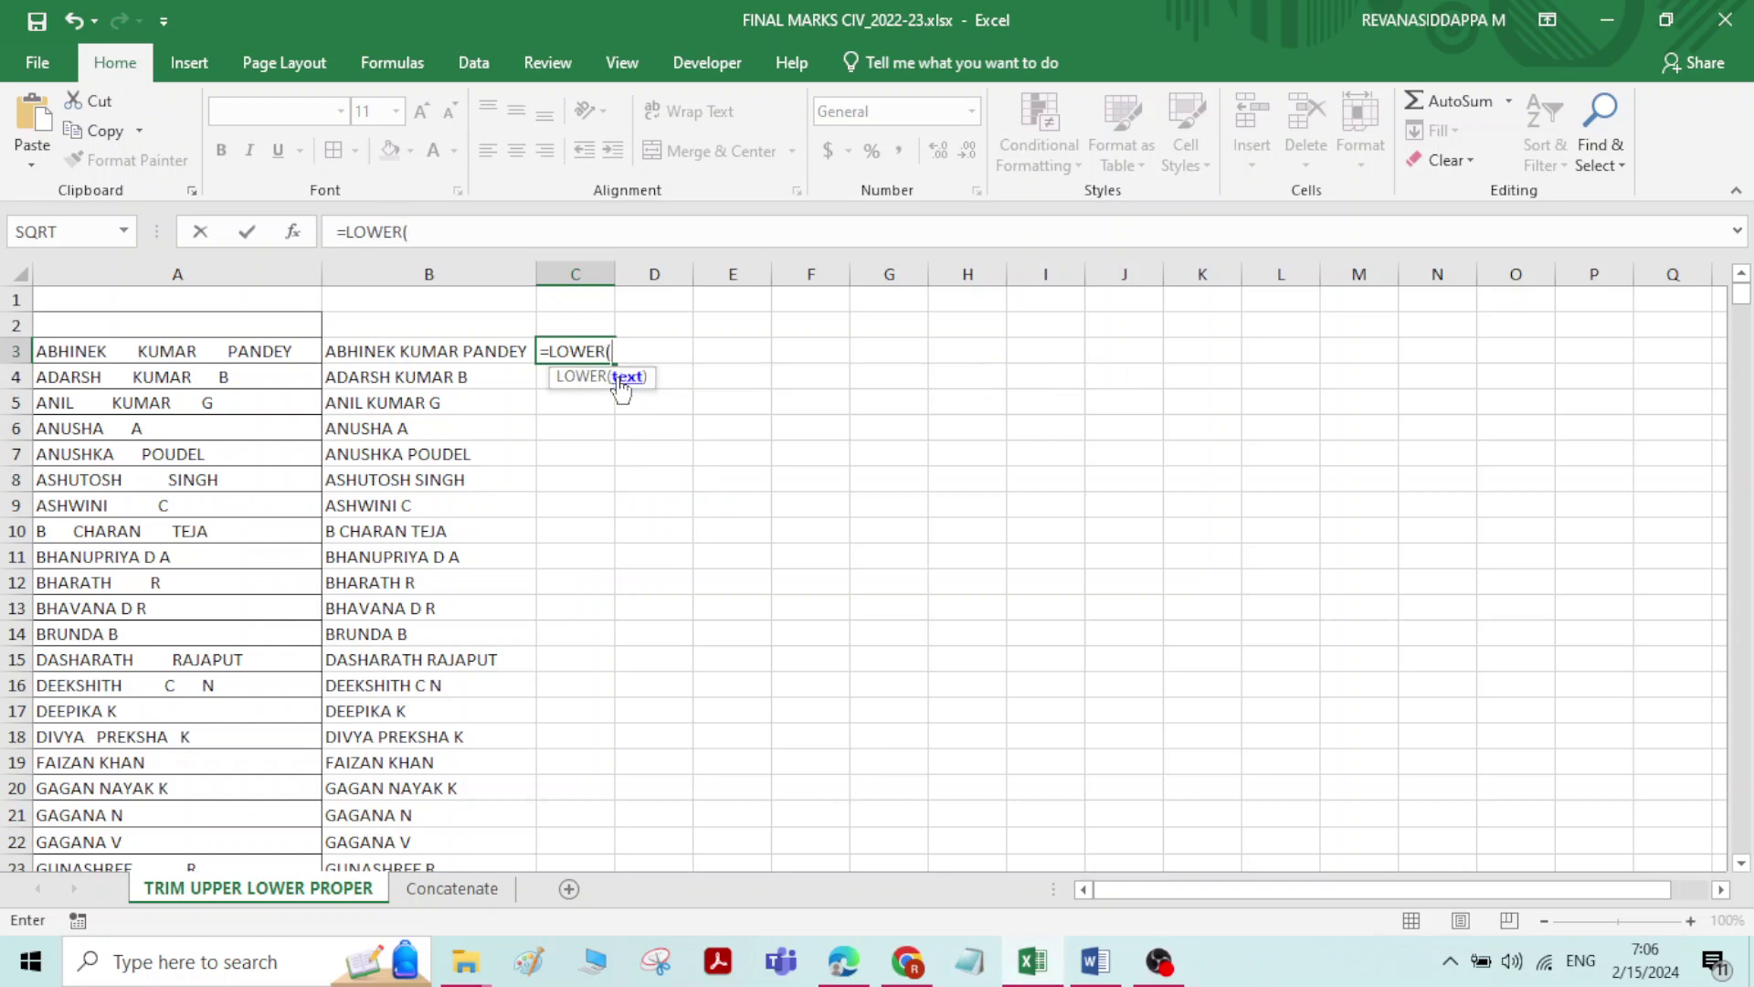
click(451, 351)
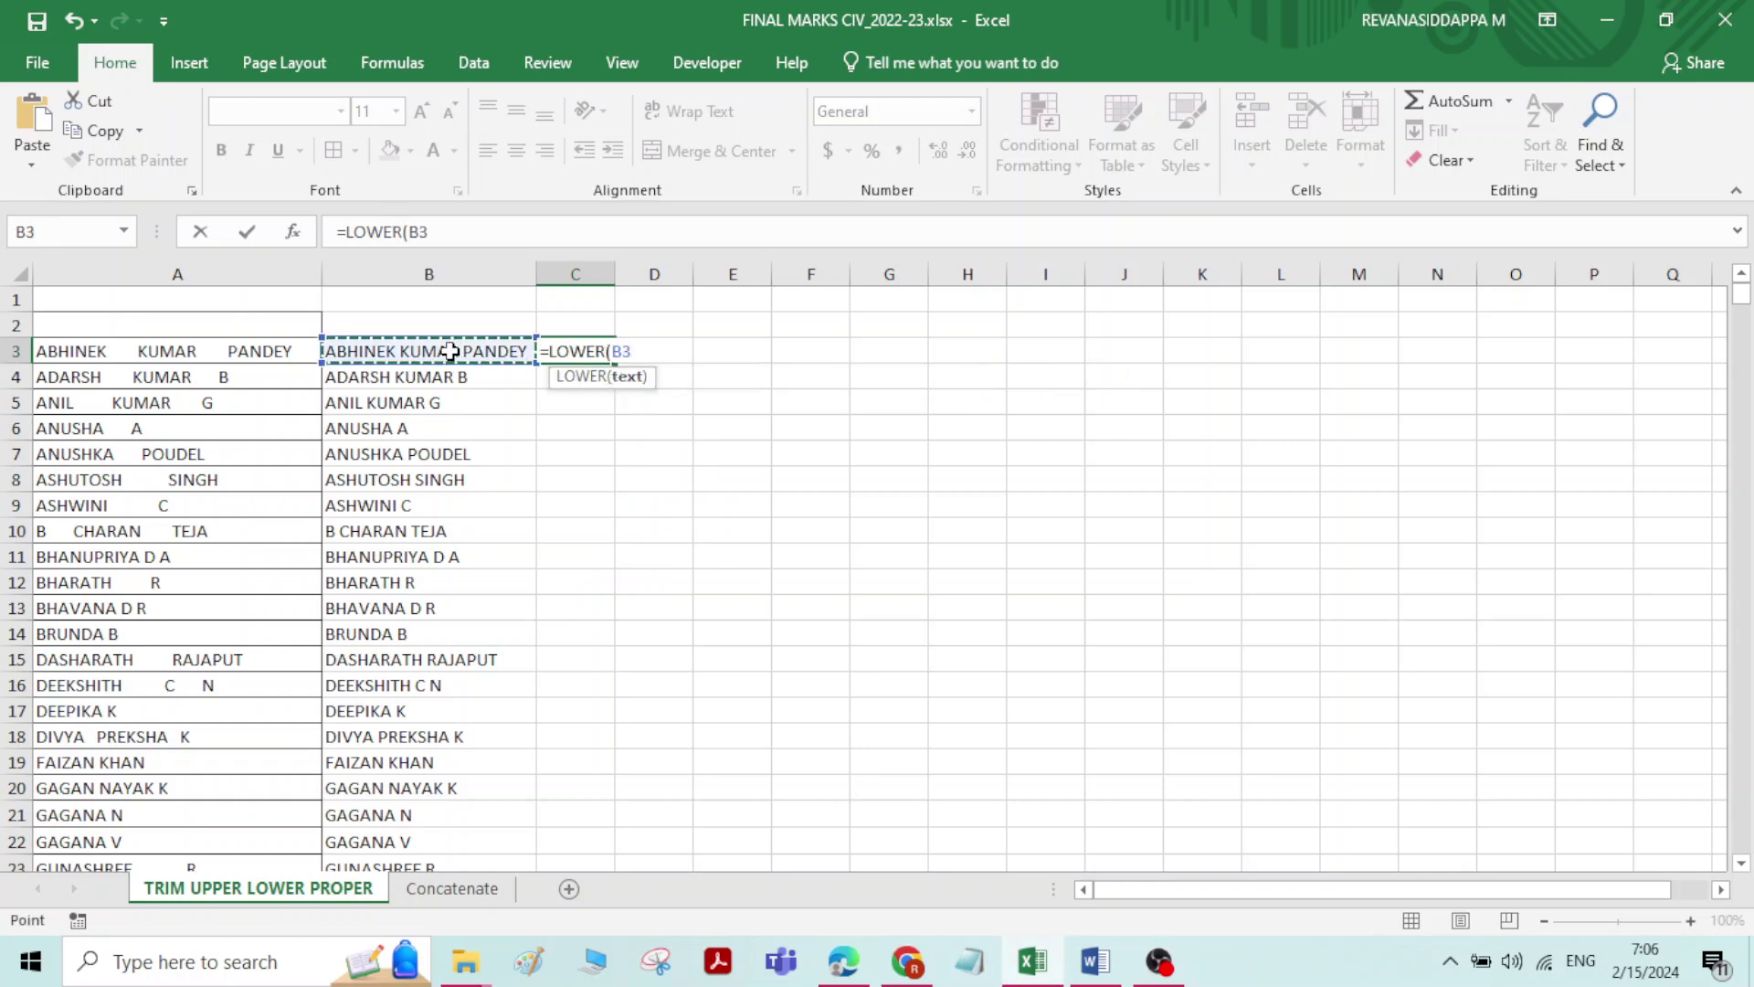
key(Return)
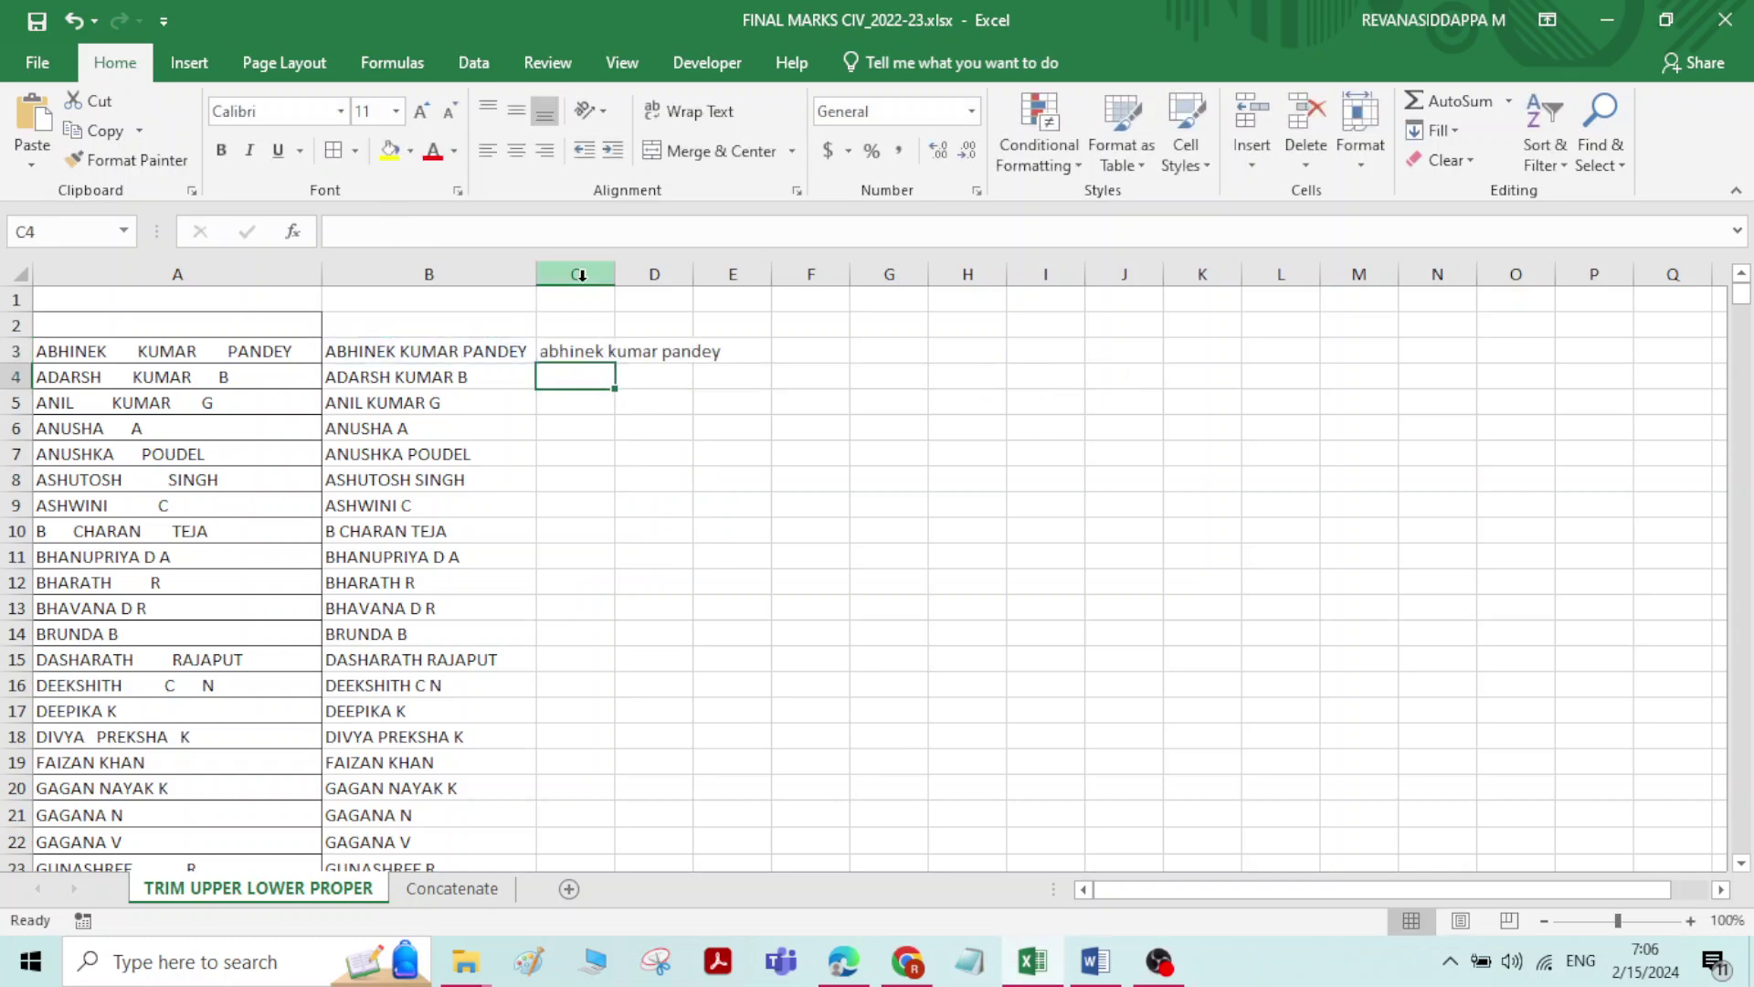
double_click(615, 274)
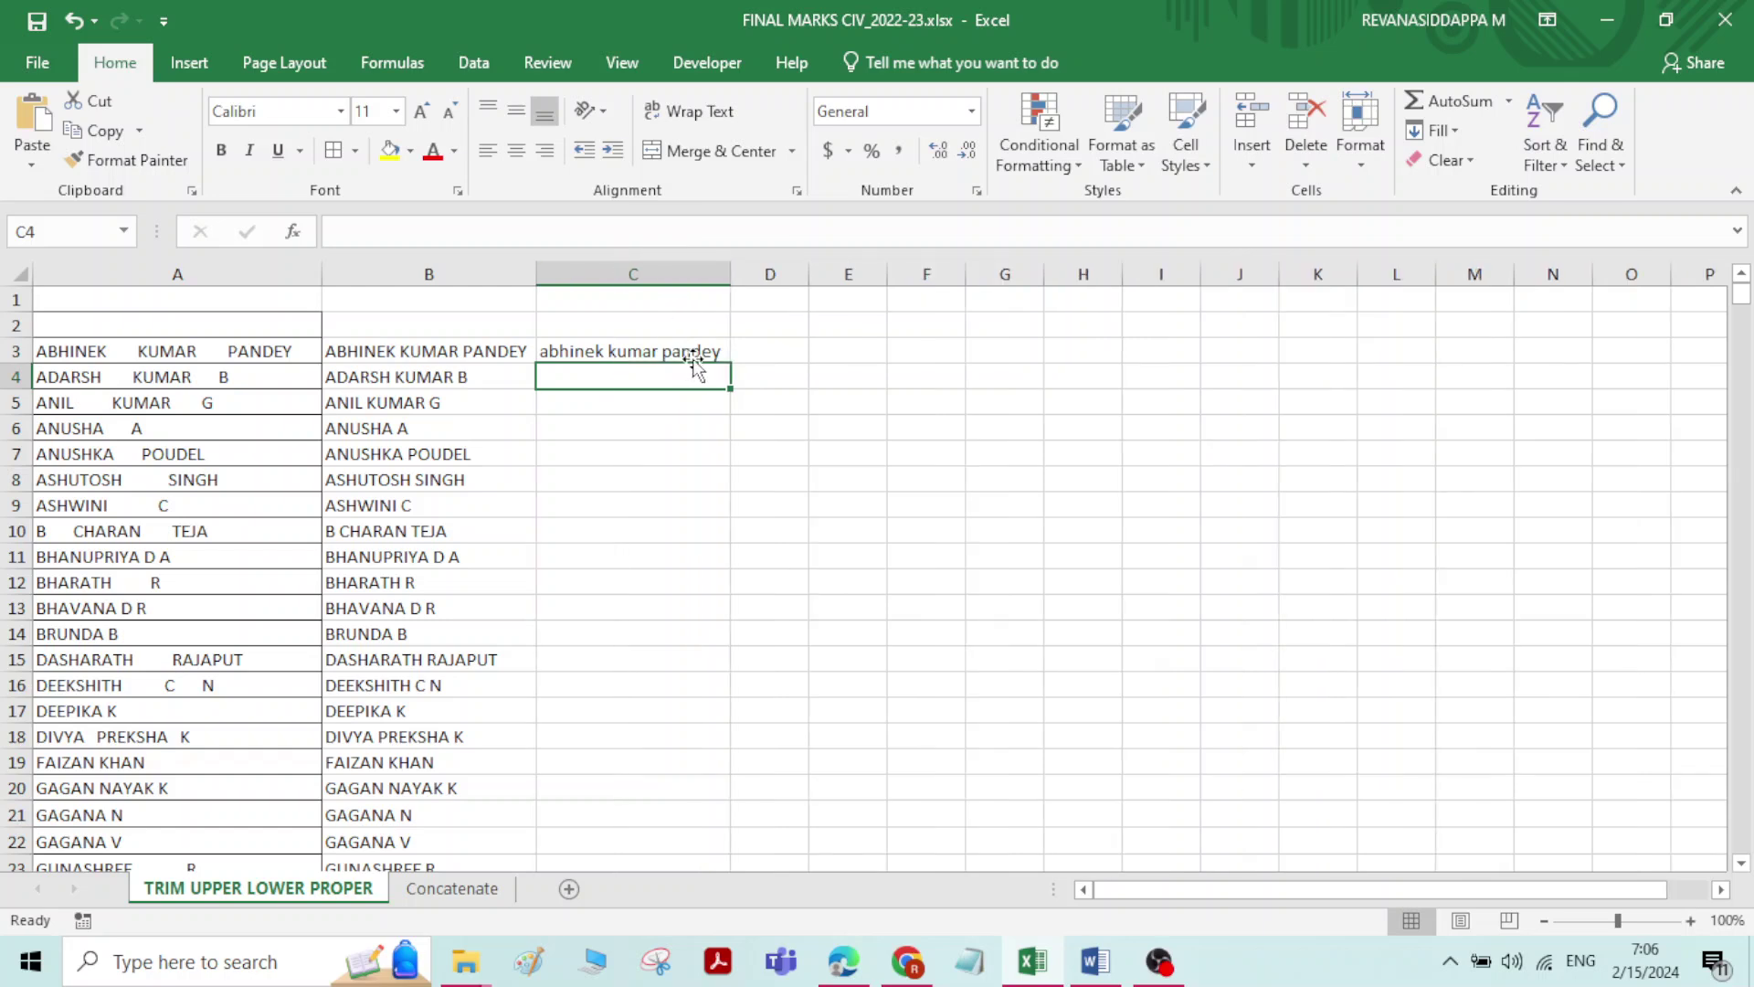
- Copy the LOWER formula from C3 down to row 65 and check C13
click(697, 353)
drag(721, 366, 681, 822)
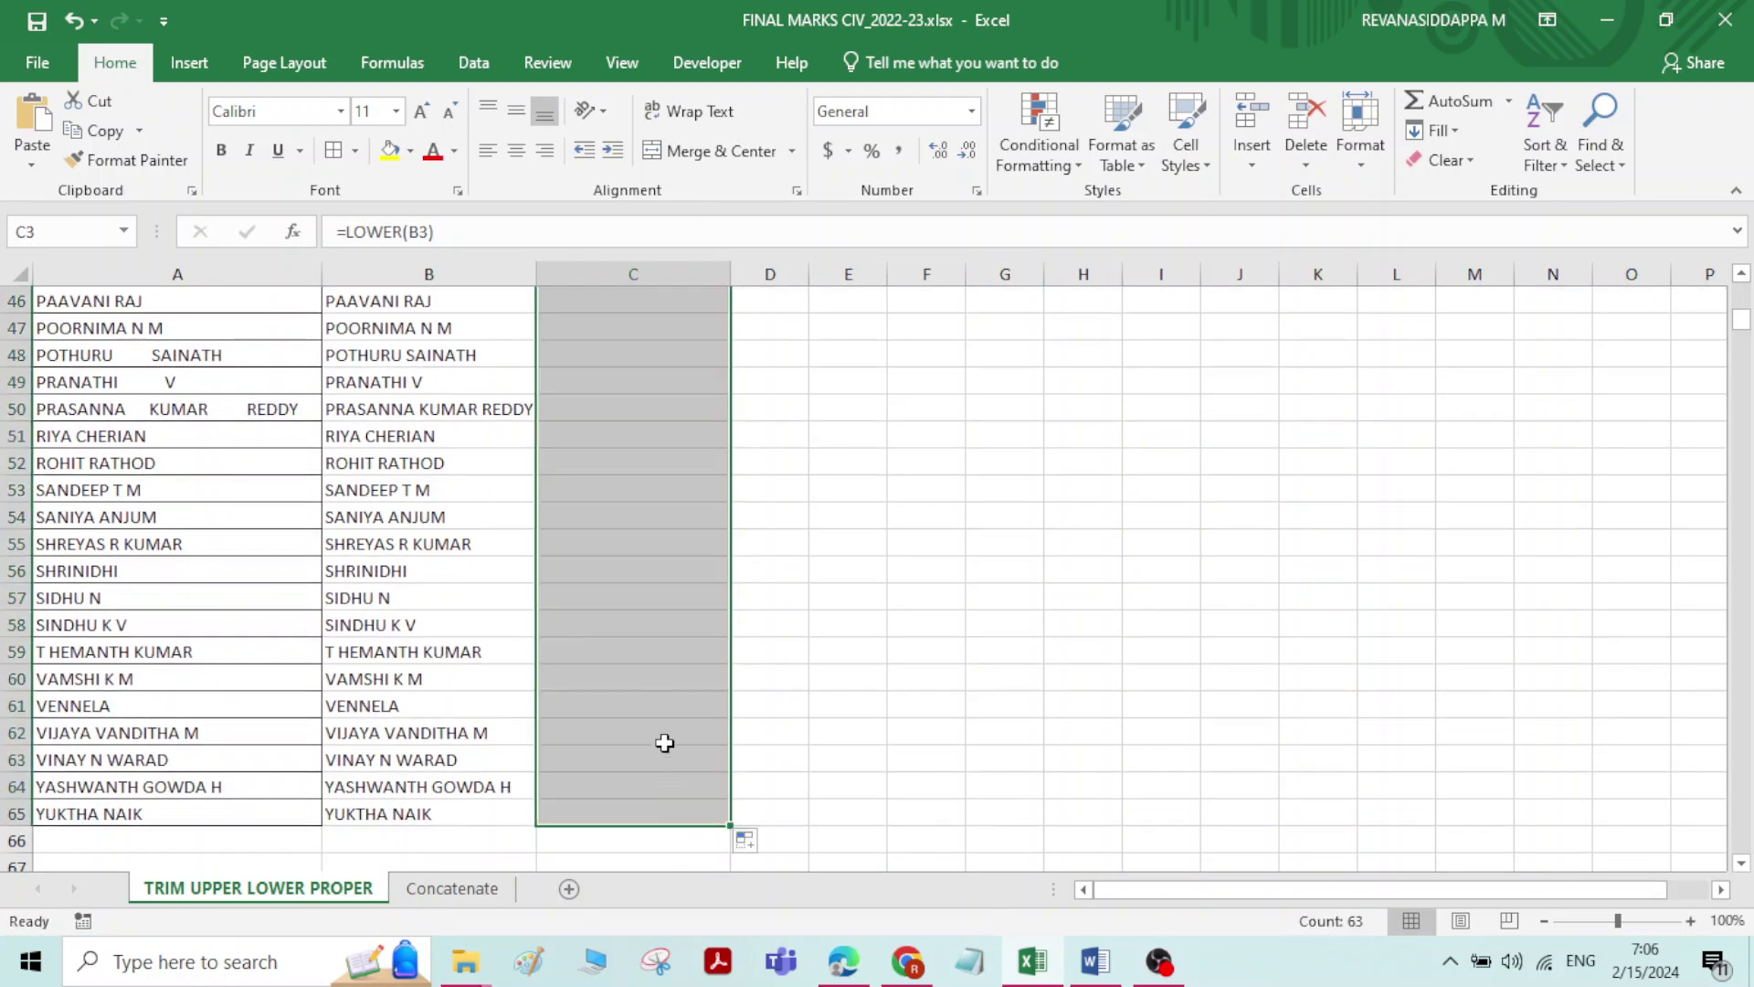
scroll(657, 604, up, 15)
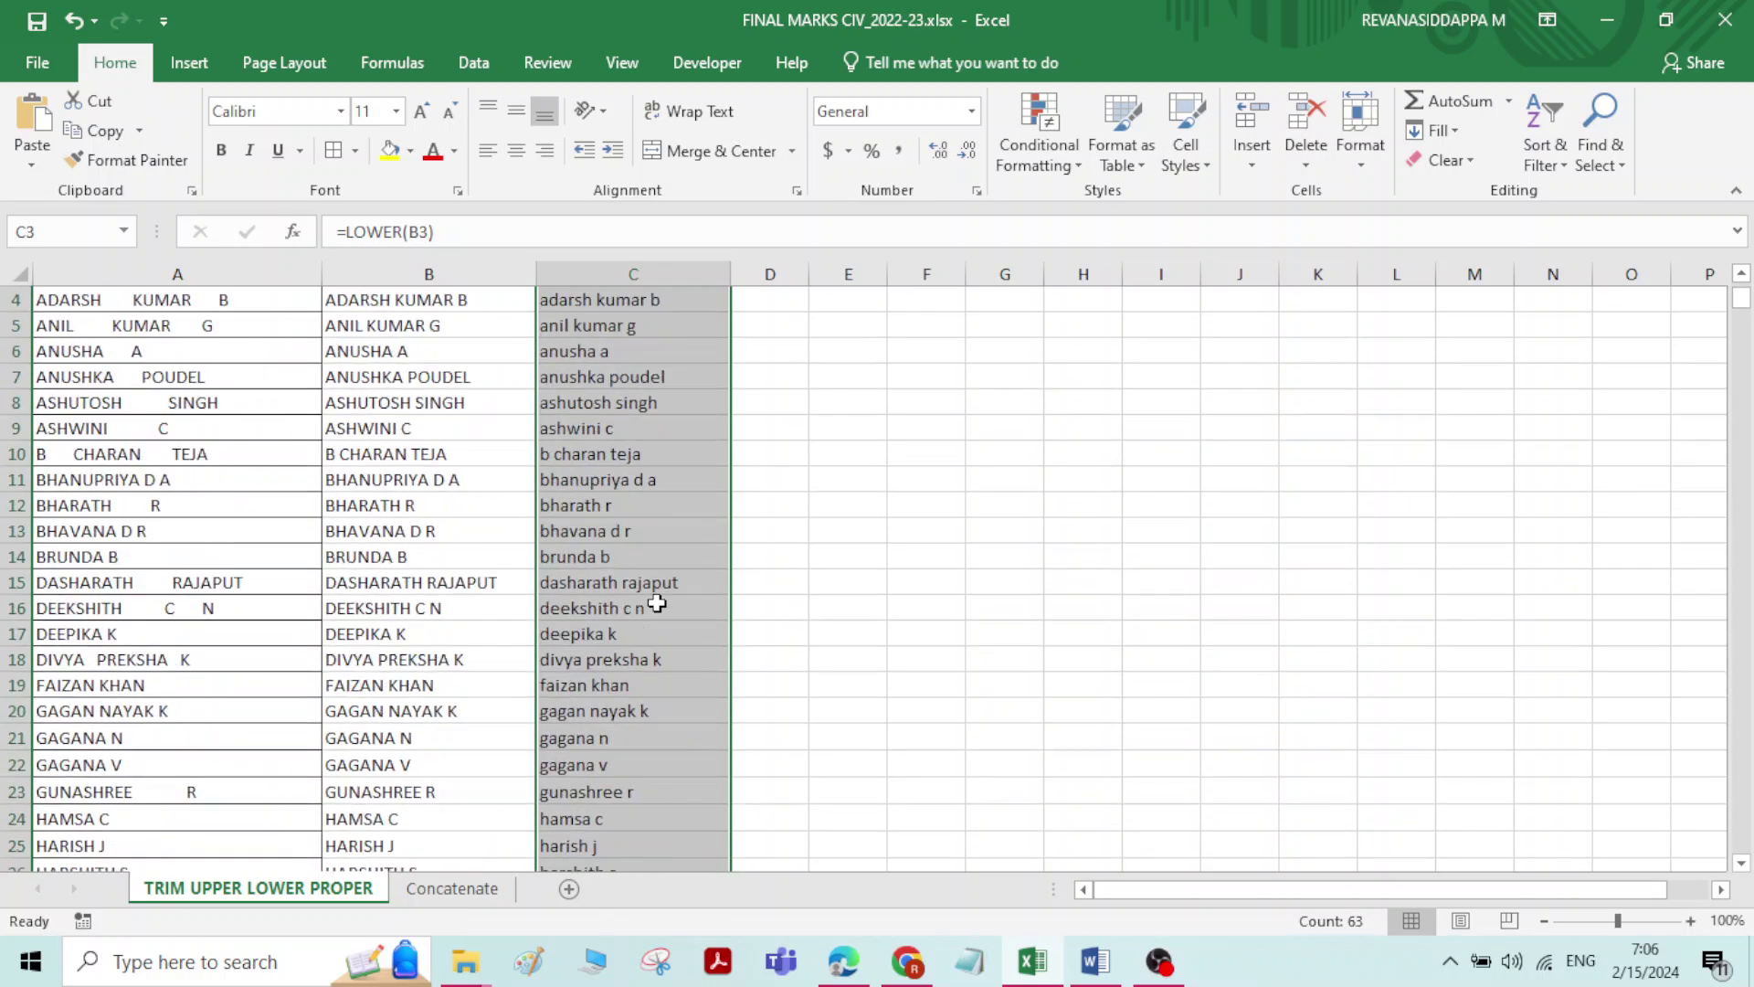
click(657, 603)
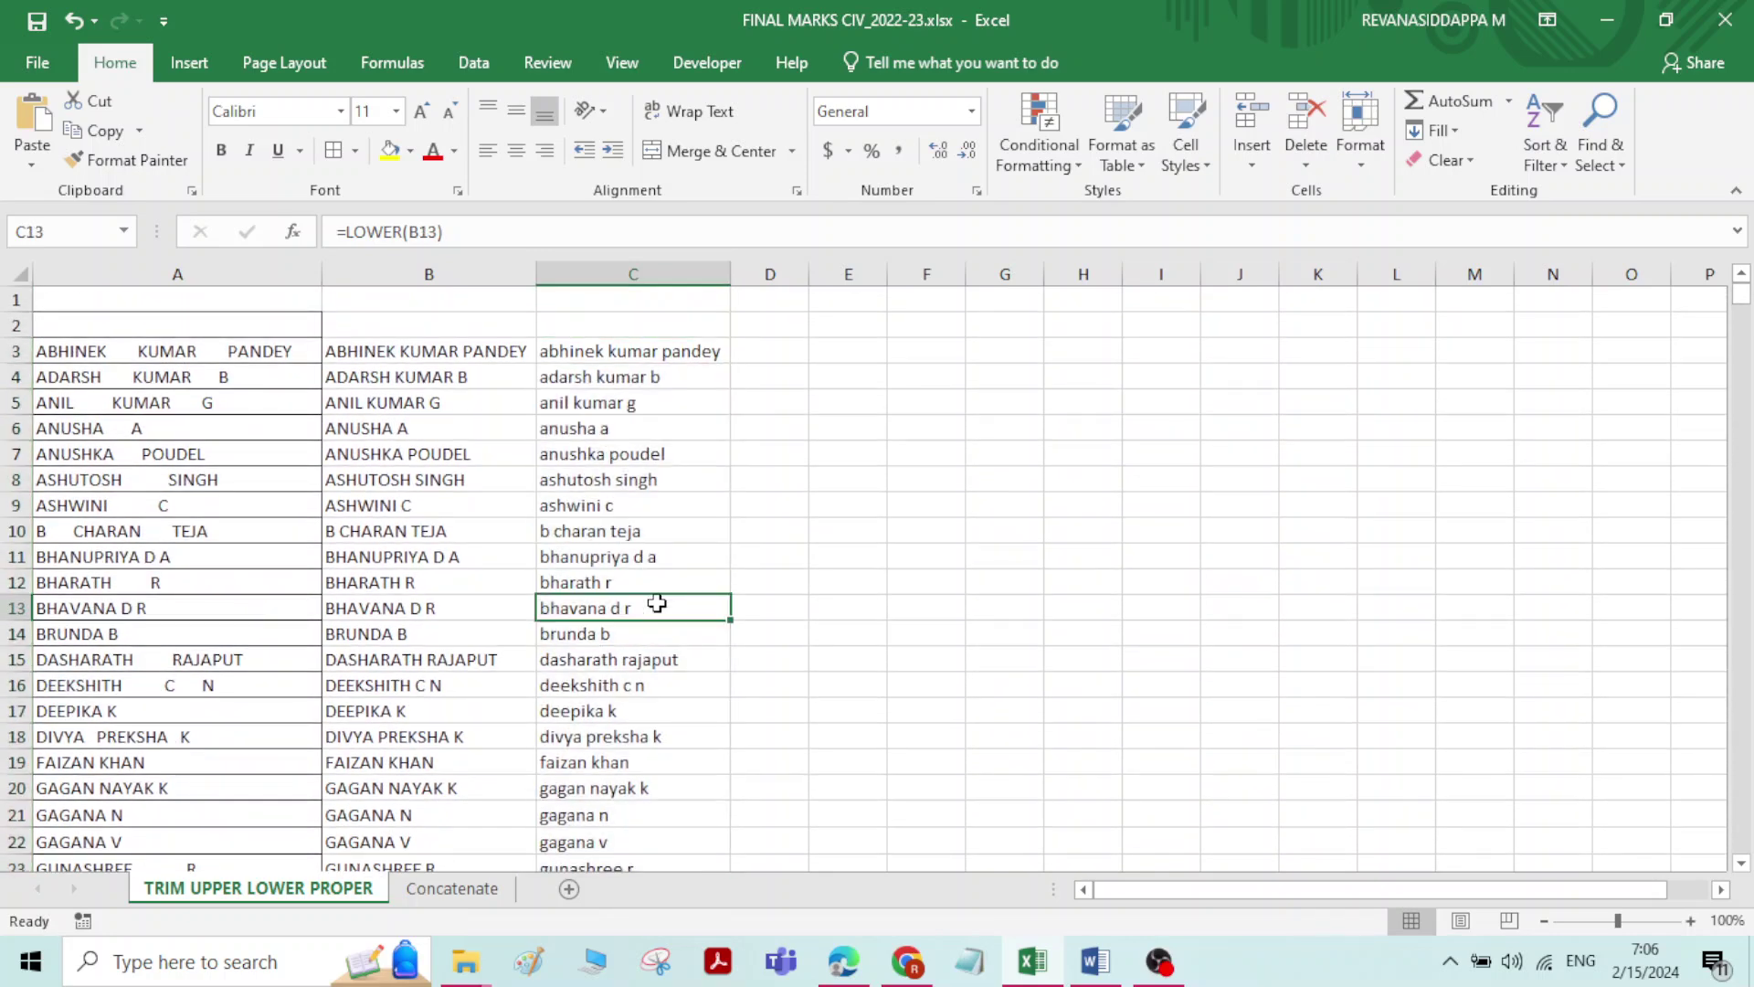
click(771, 352)
drag(639, 359, 658, 589)
- Enter =UPPER(C3) in D3, autofit column D, and fill it down the list
click(775, 349)
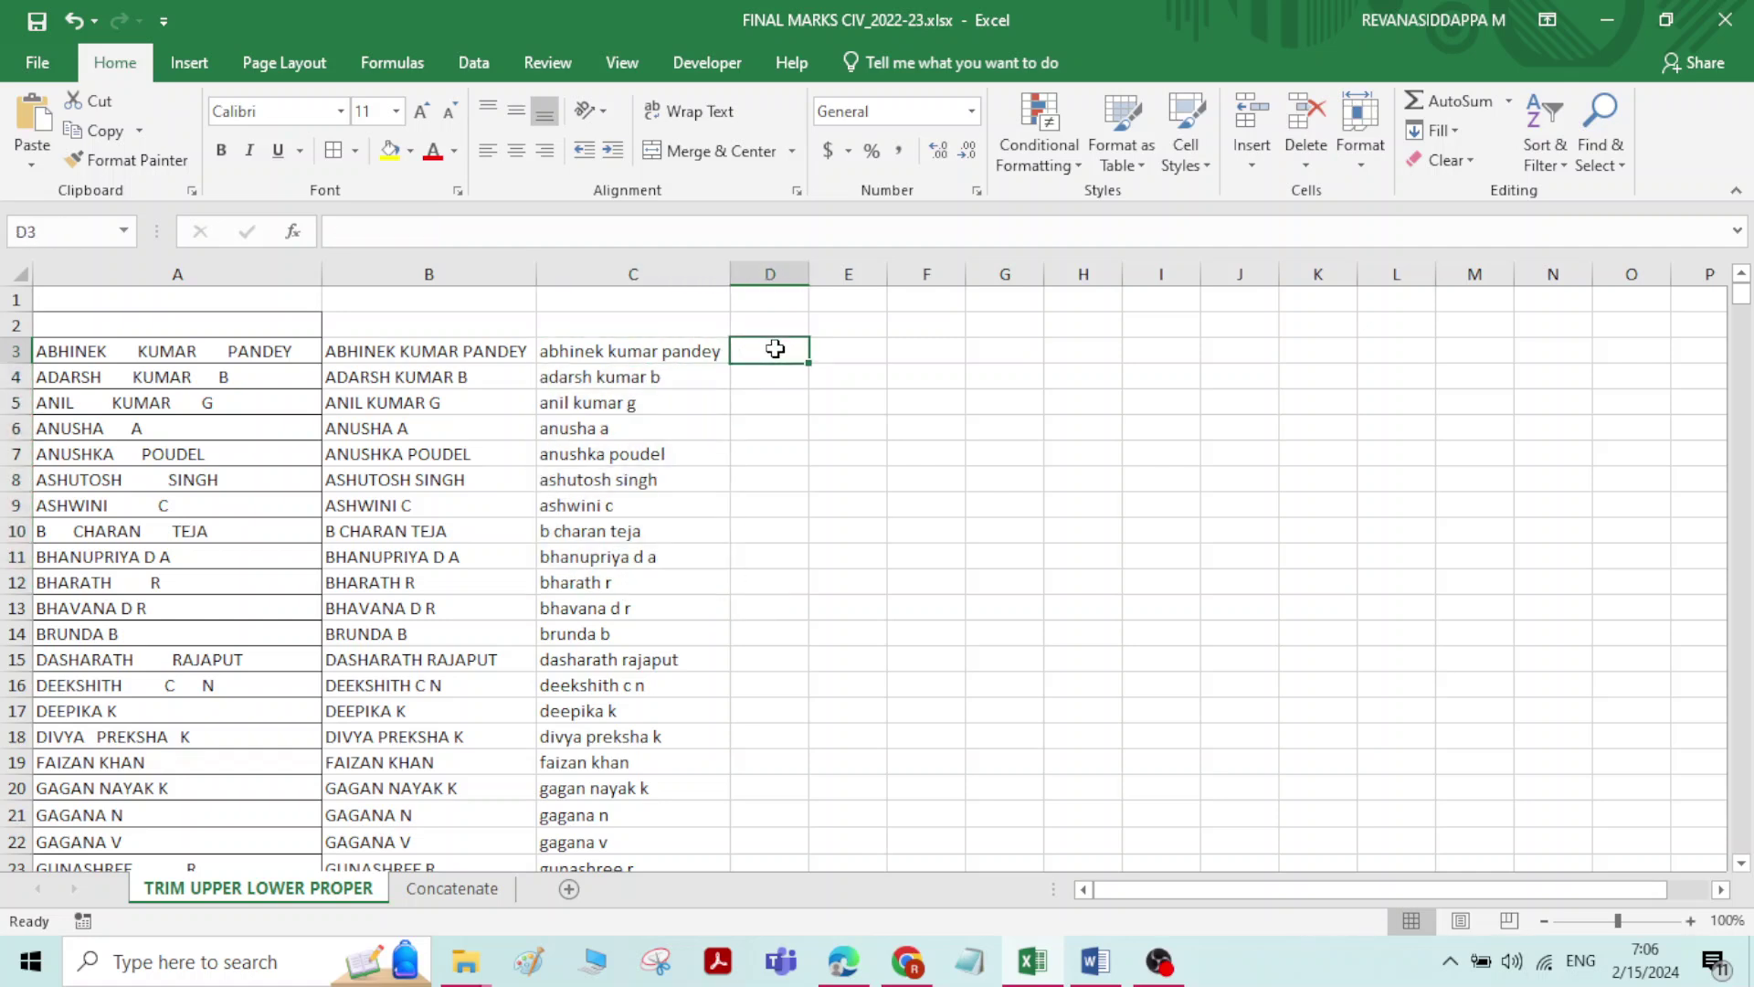
text(=UPP)
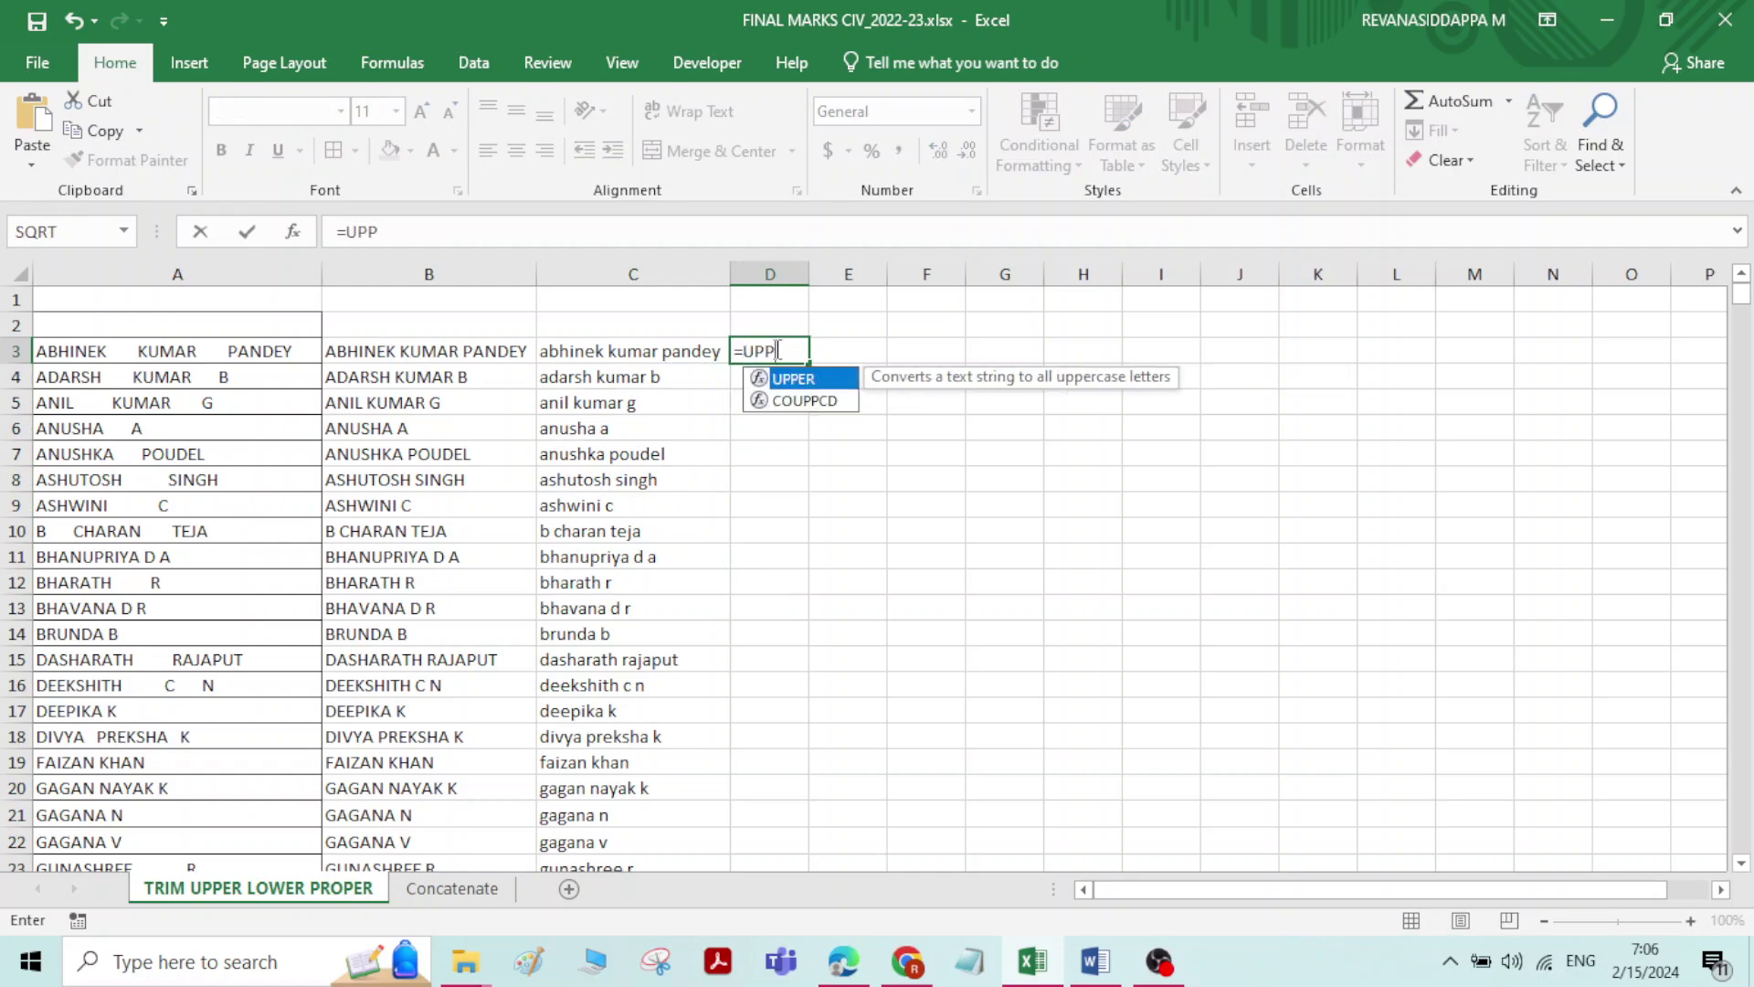
double_click(821, 382)
click(624, 353)
key(Return)
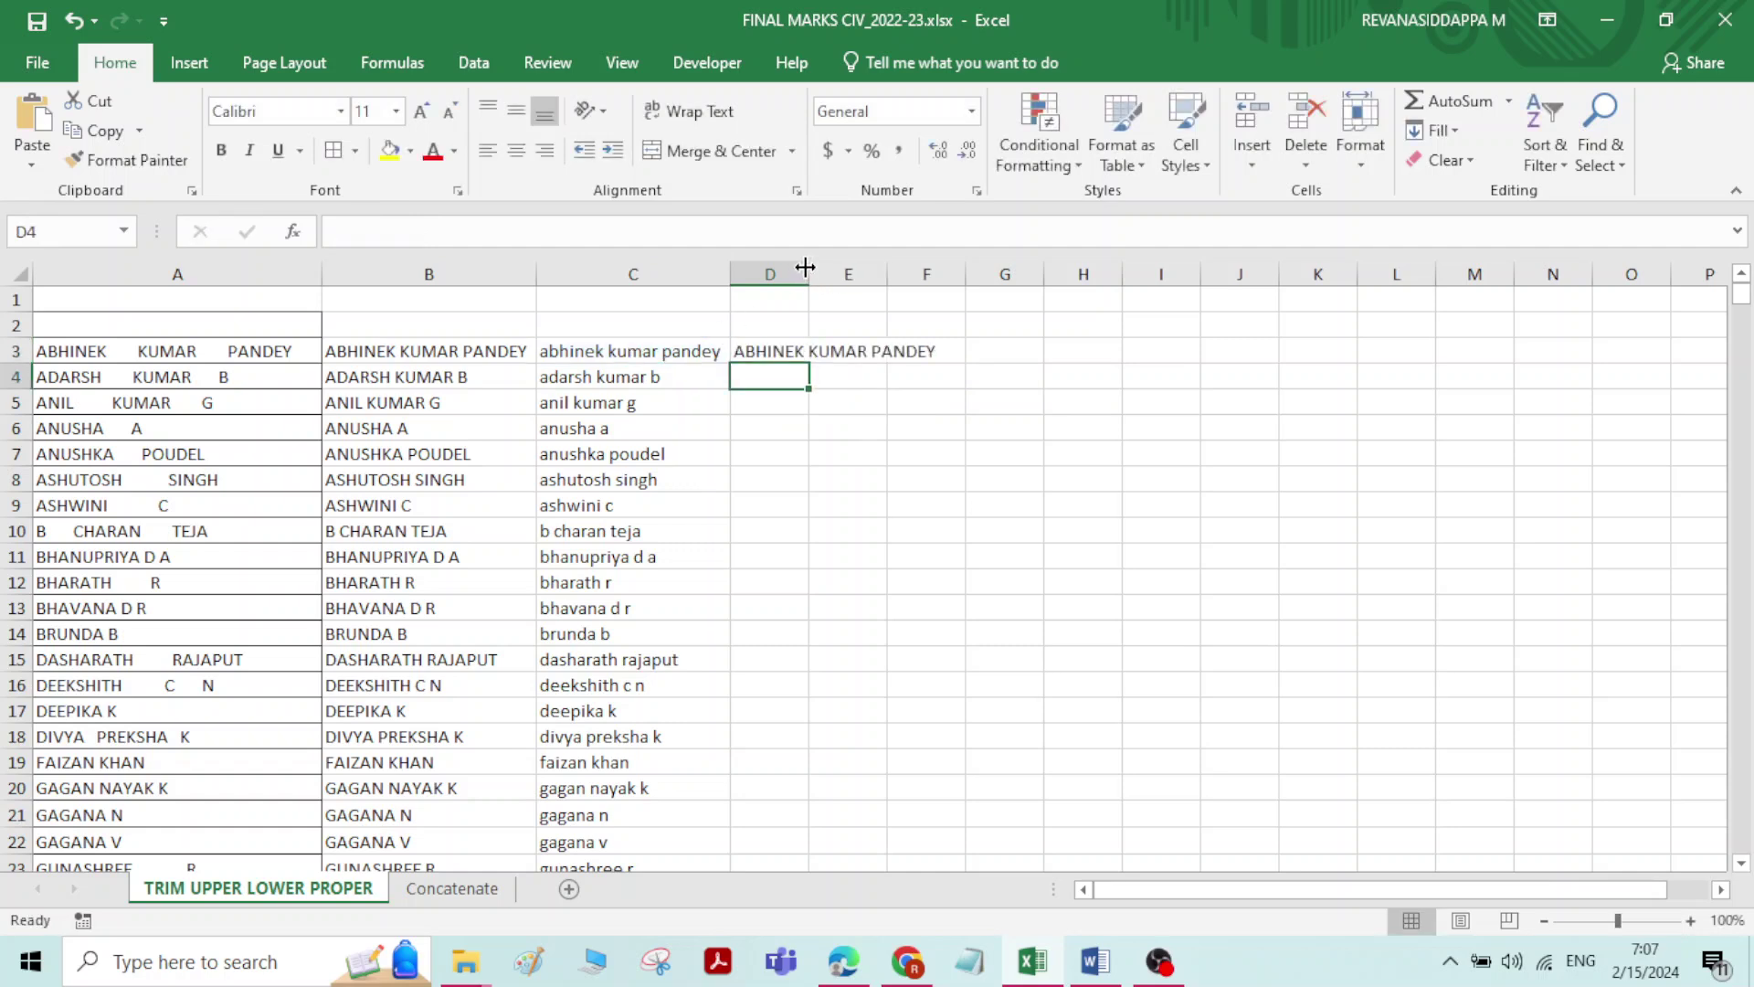
double_click(808, 267)
click(914, 355)
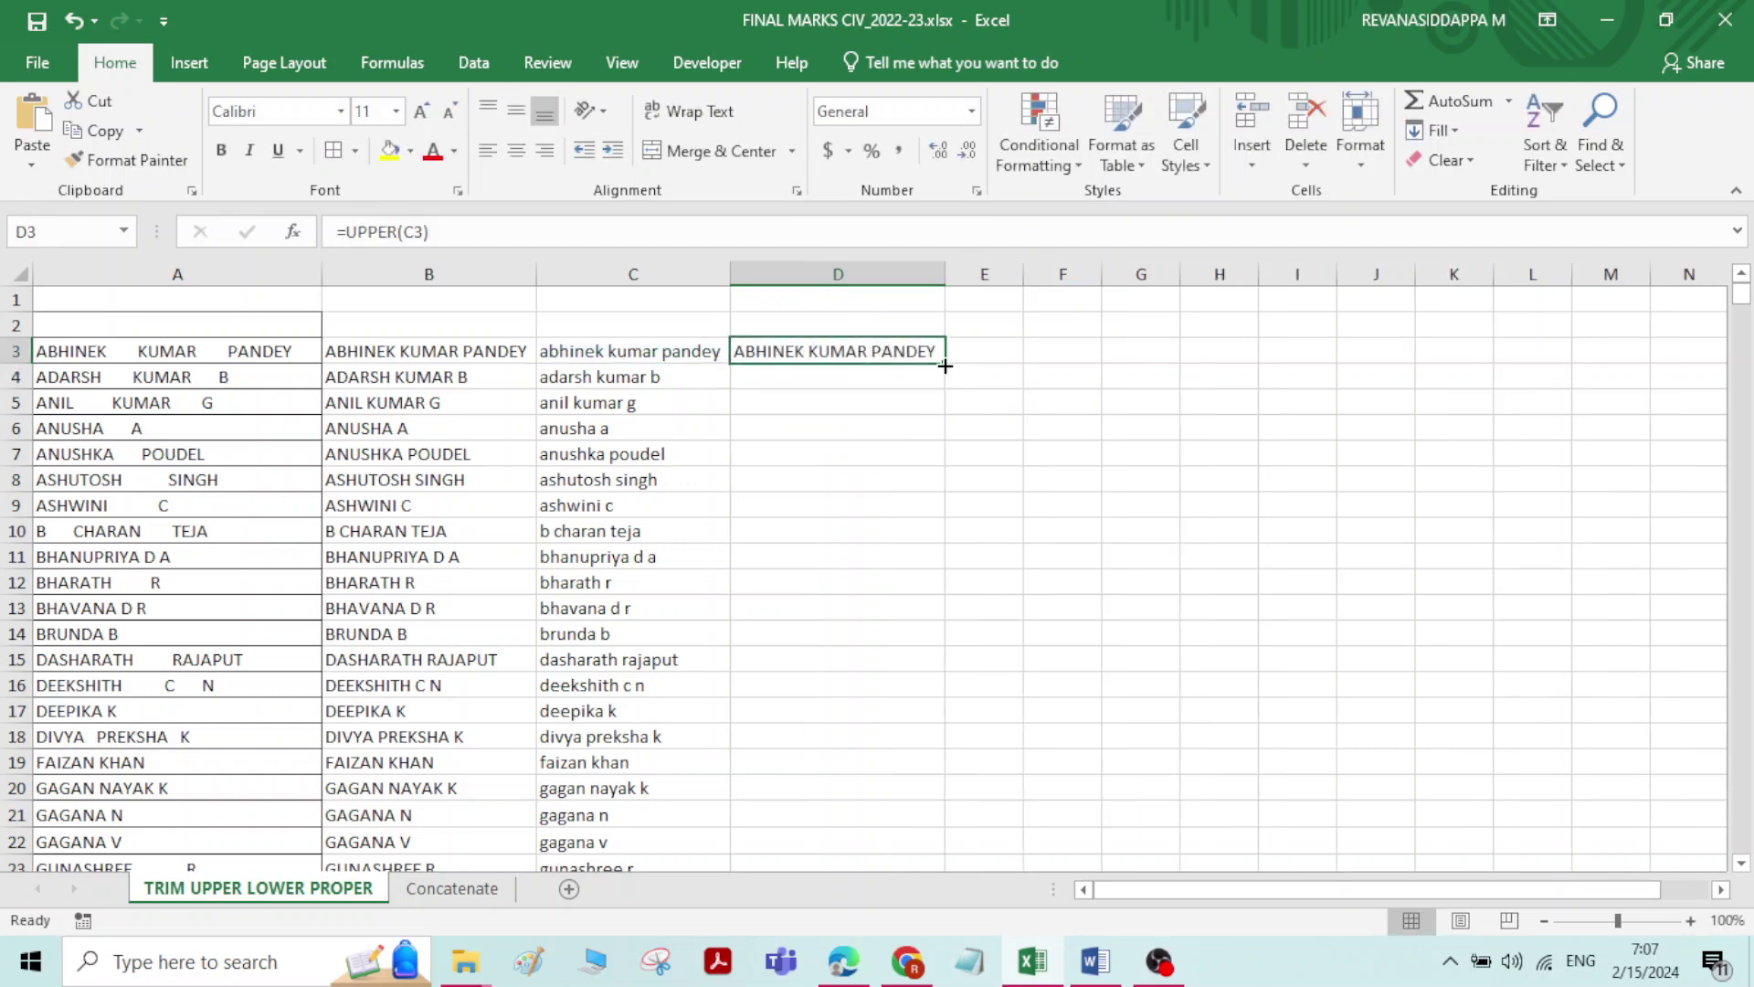
double_click(945, 365)
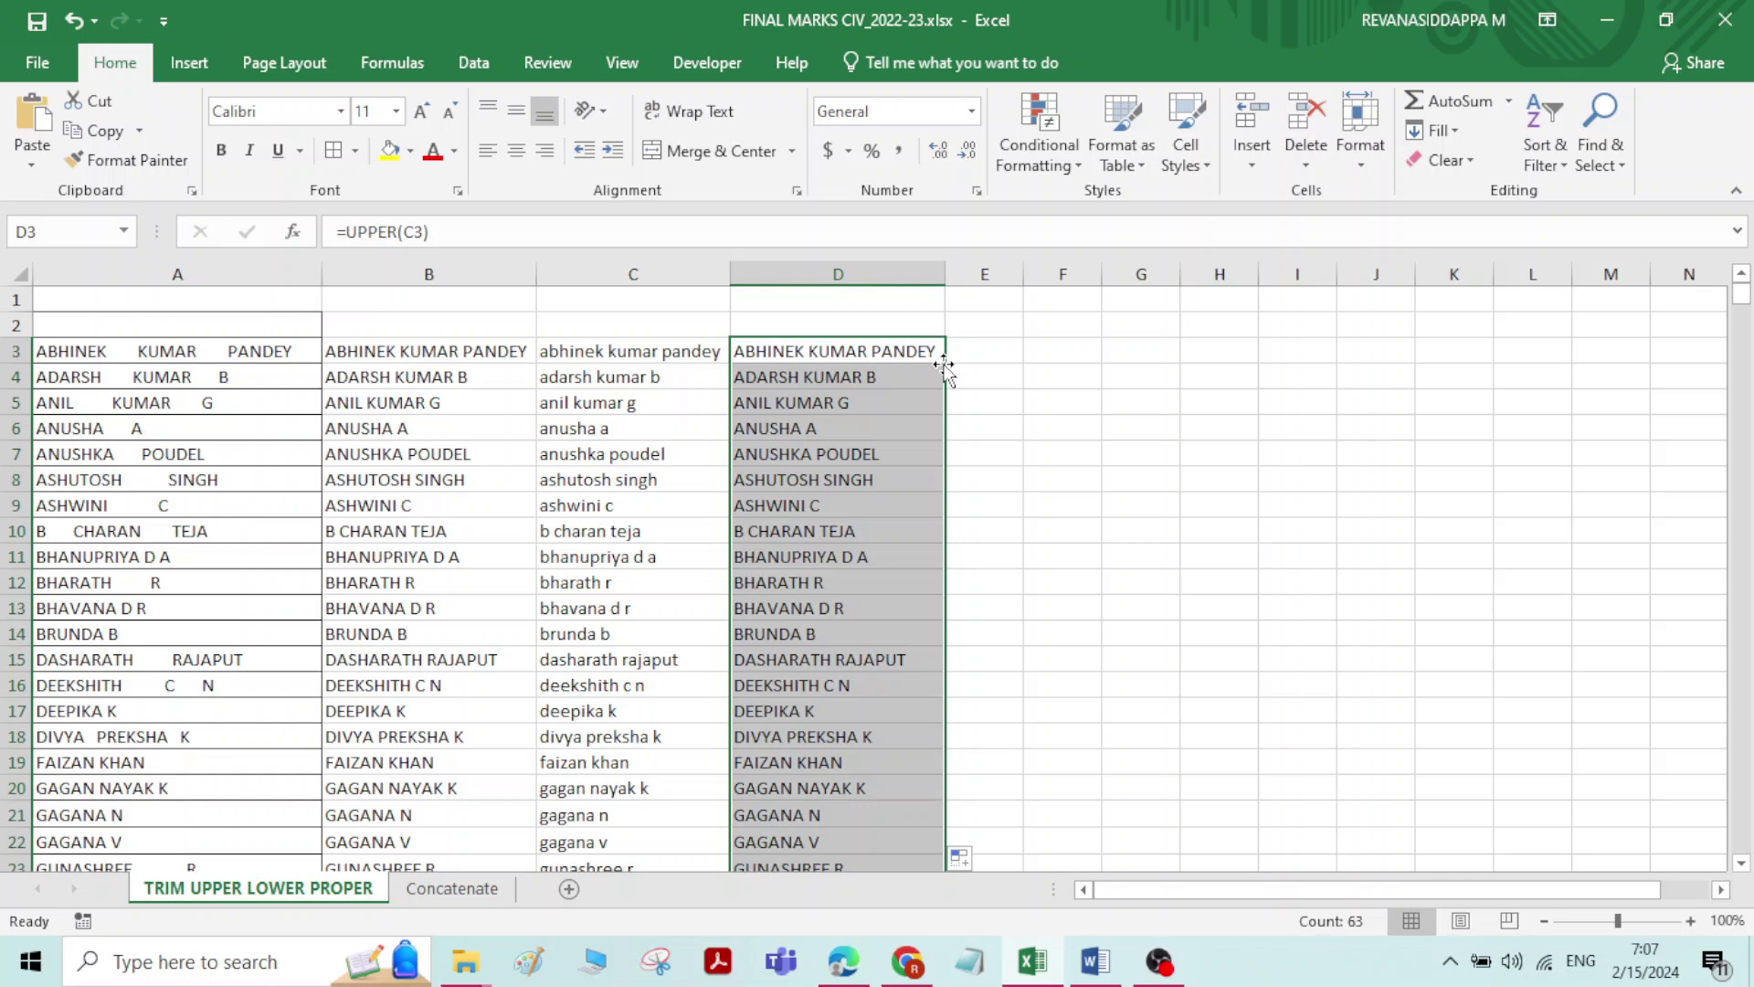
click(969, 352)
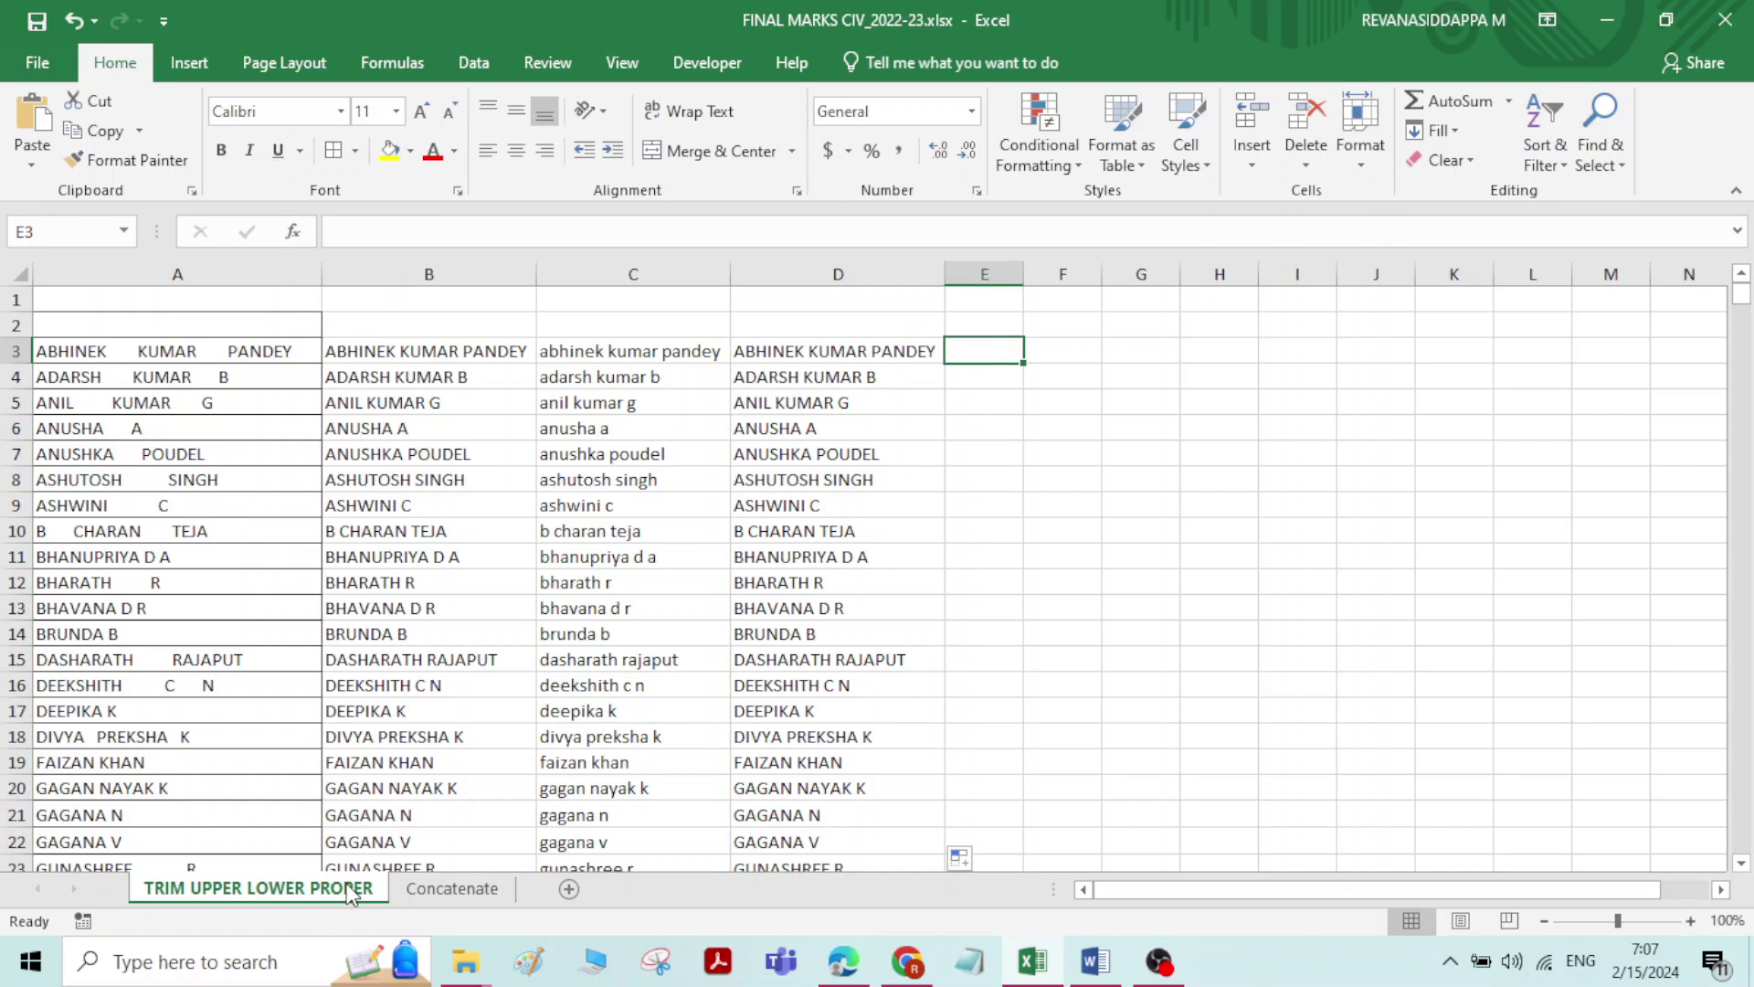
- Enter =PROPER(D3) in E3, autofit column E, and fill it down the names
text(=)
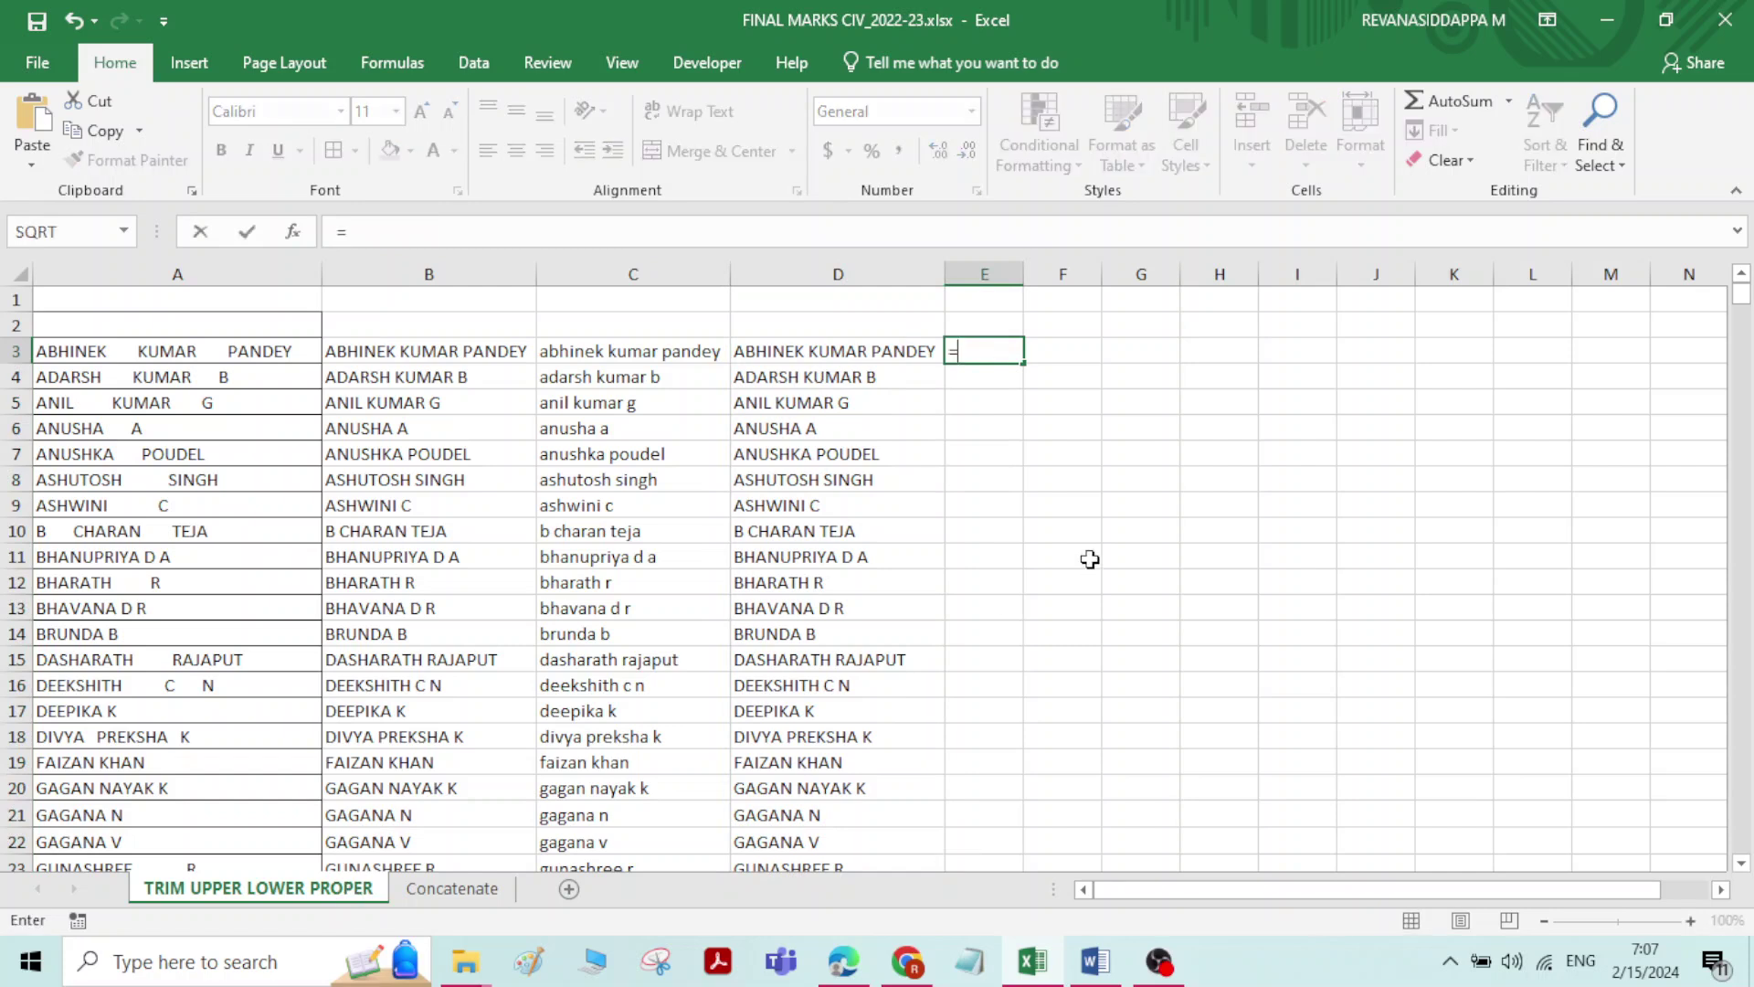
text(PR)
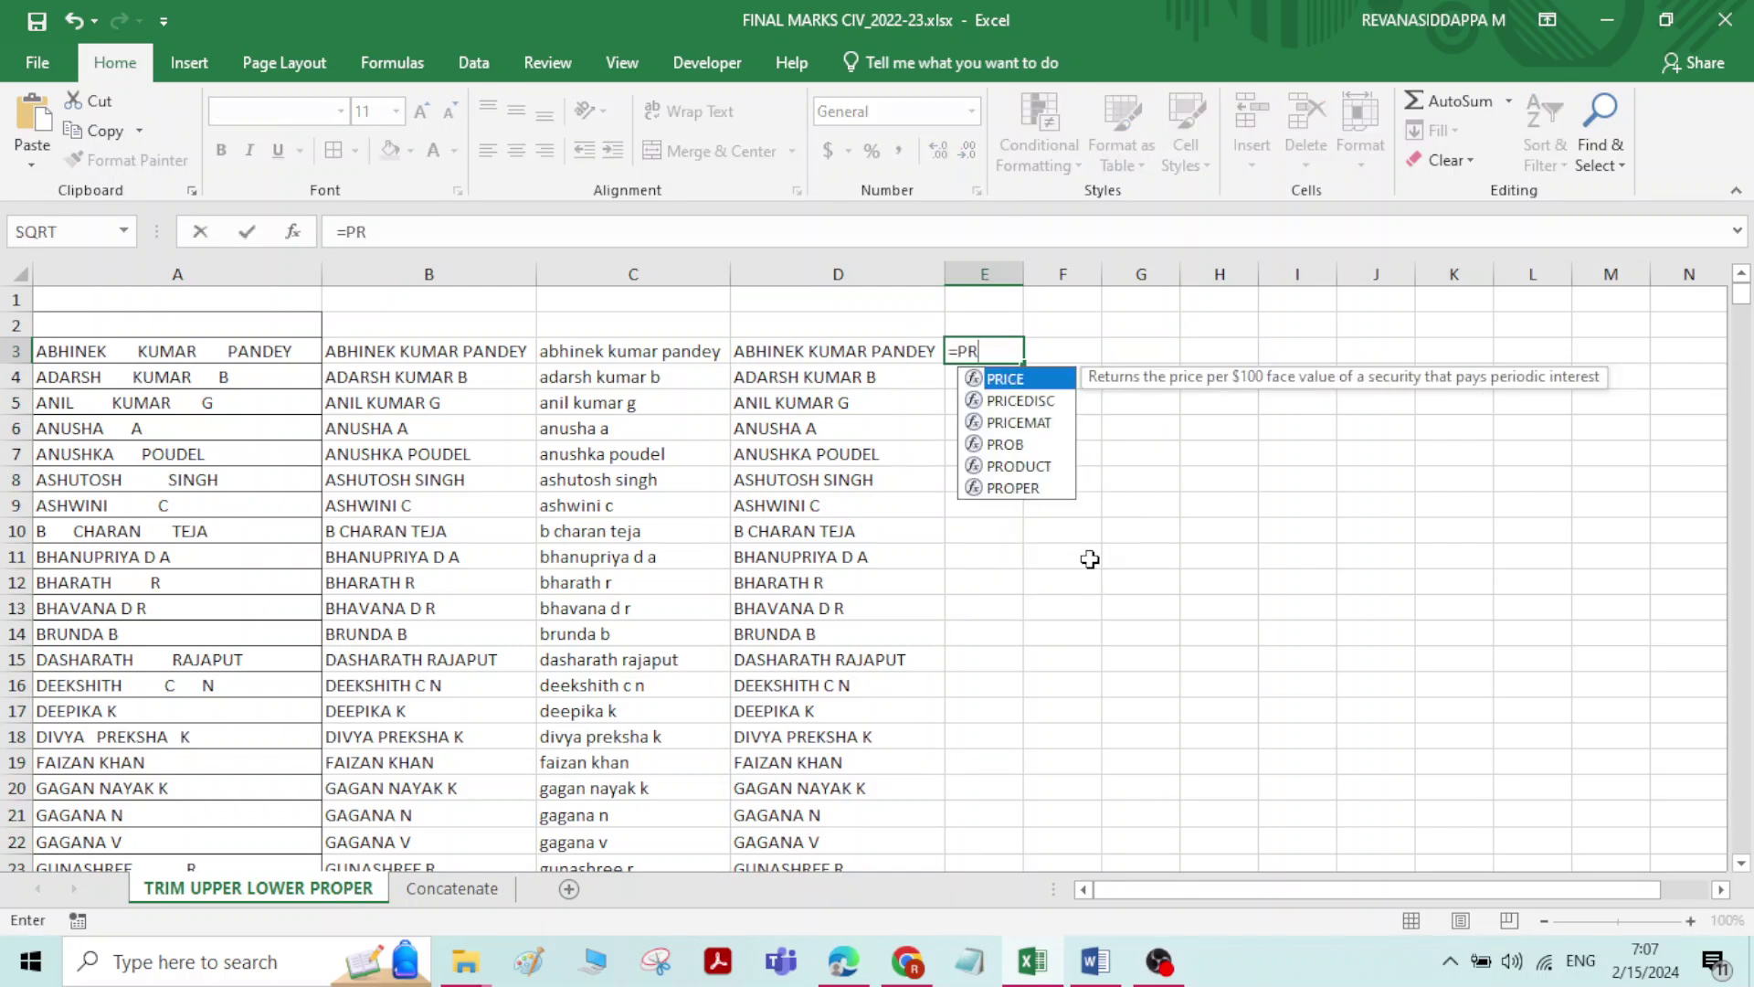
text(O)
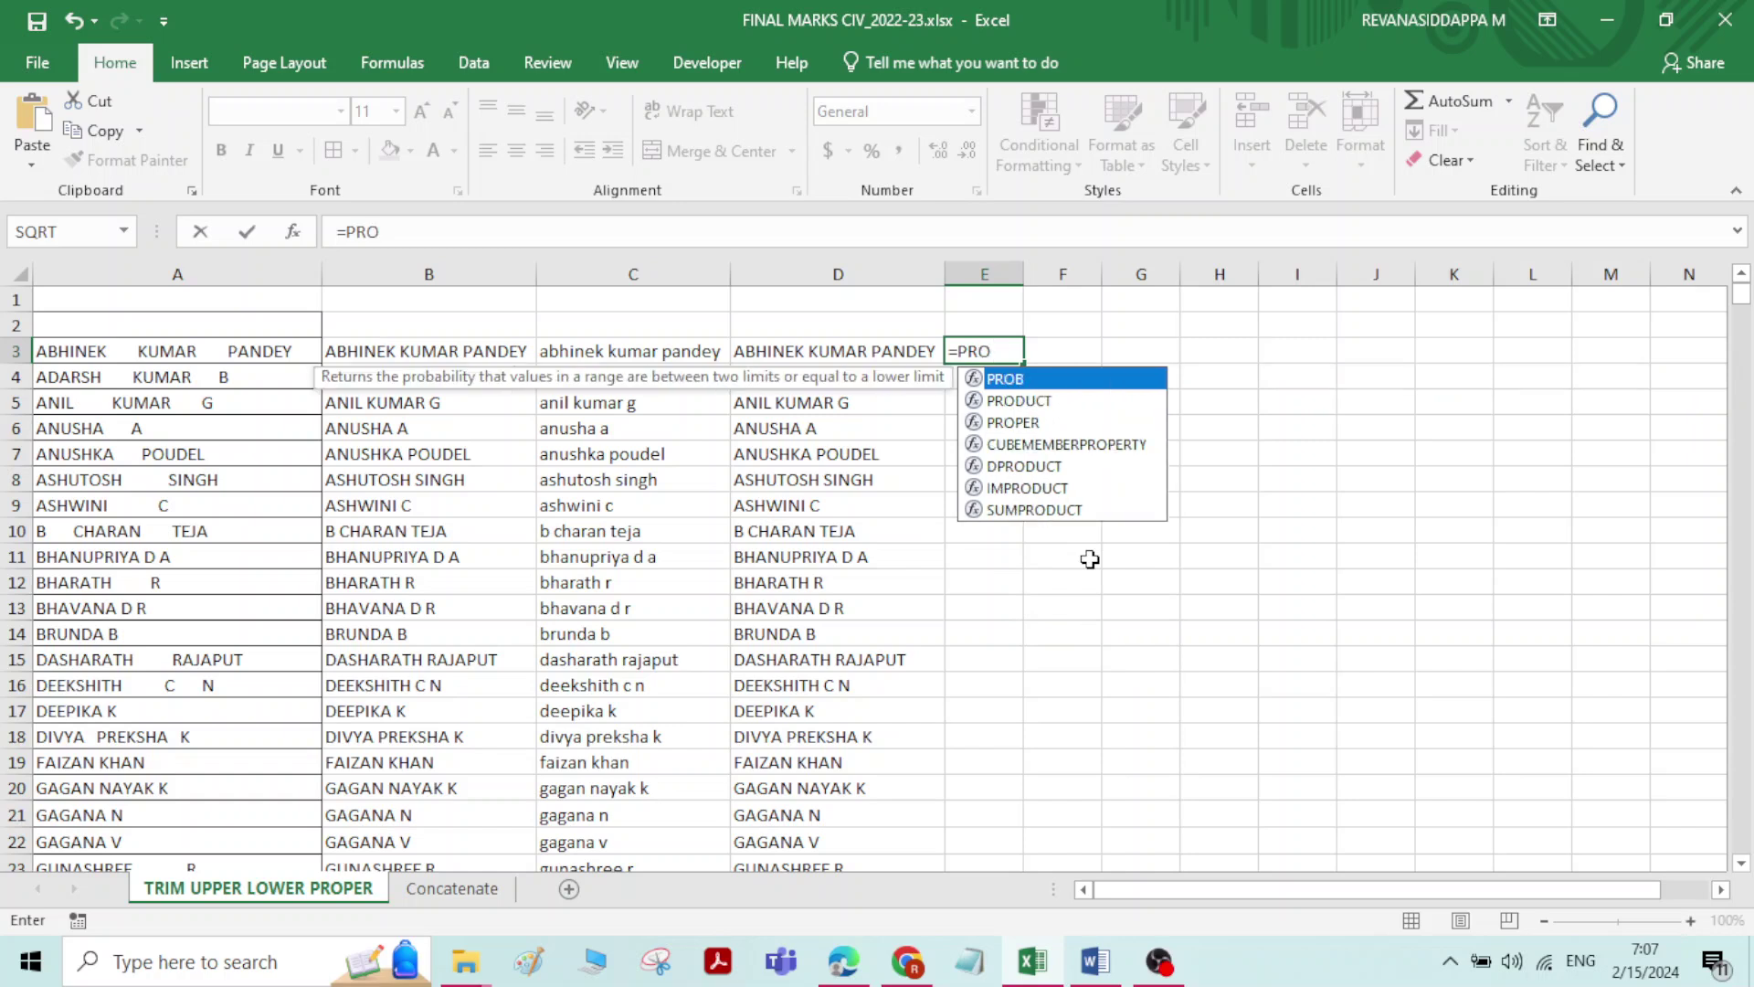
double_click(1031, 422)
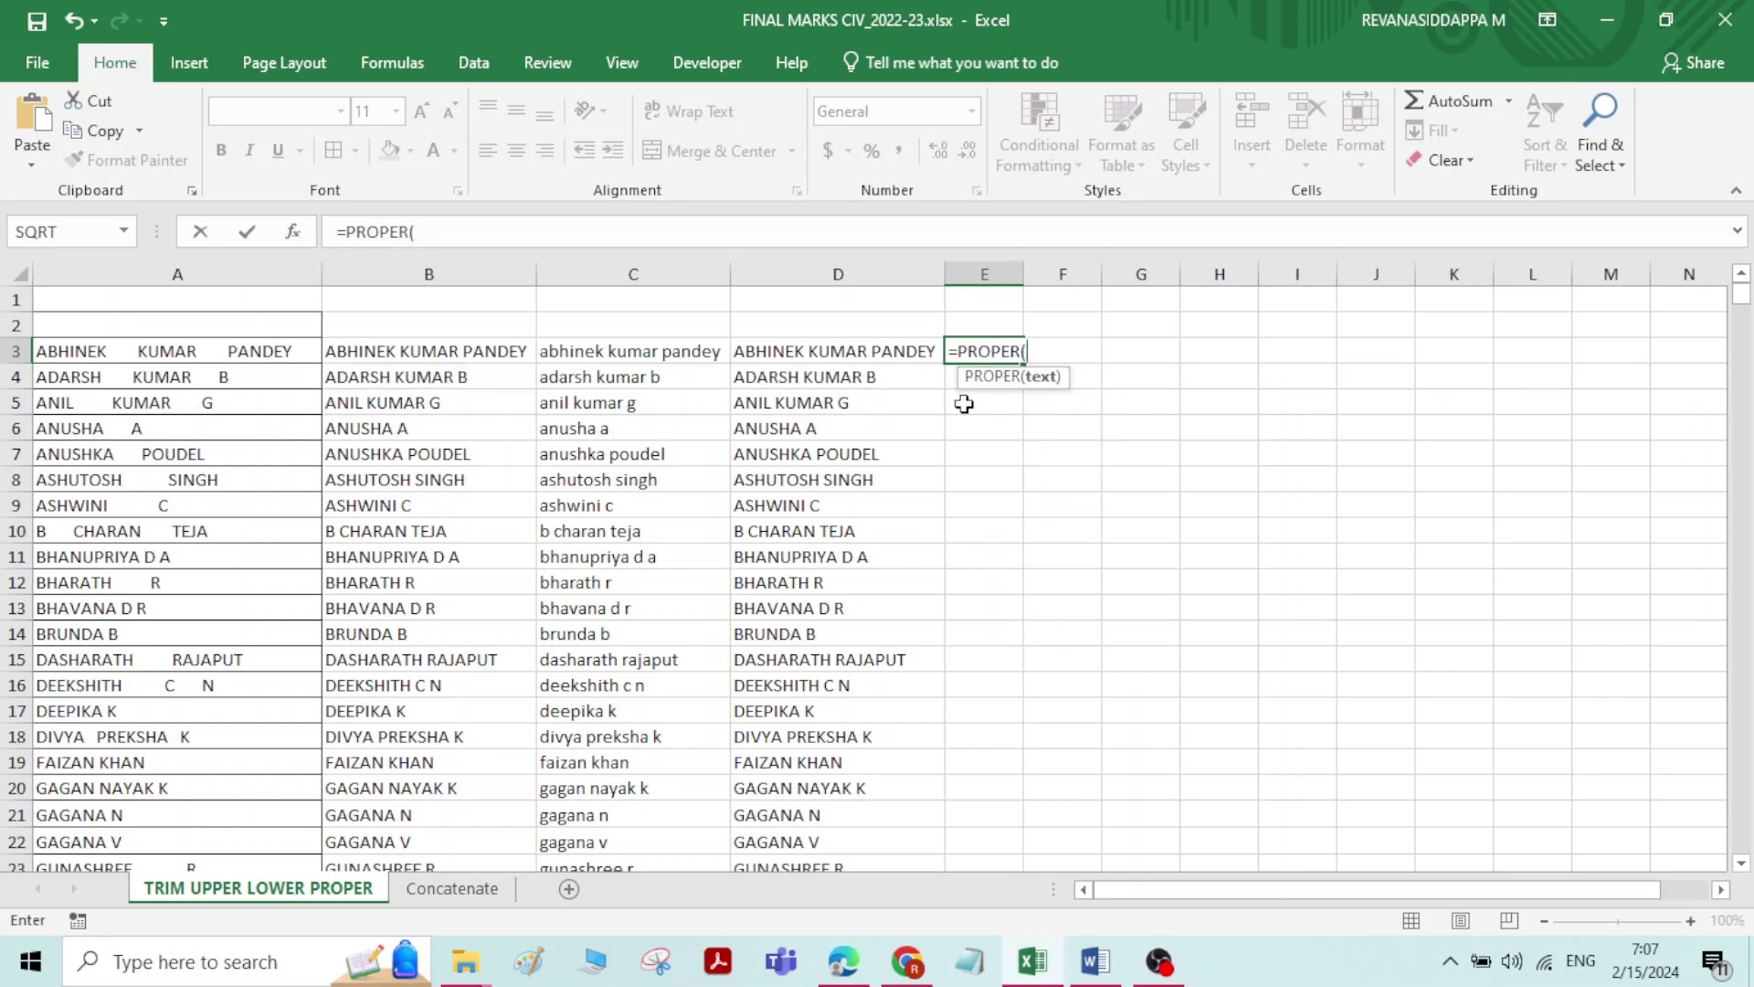
click(882, 355)
key(Return)
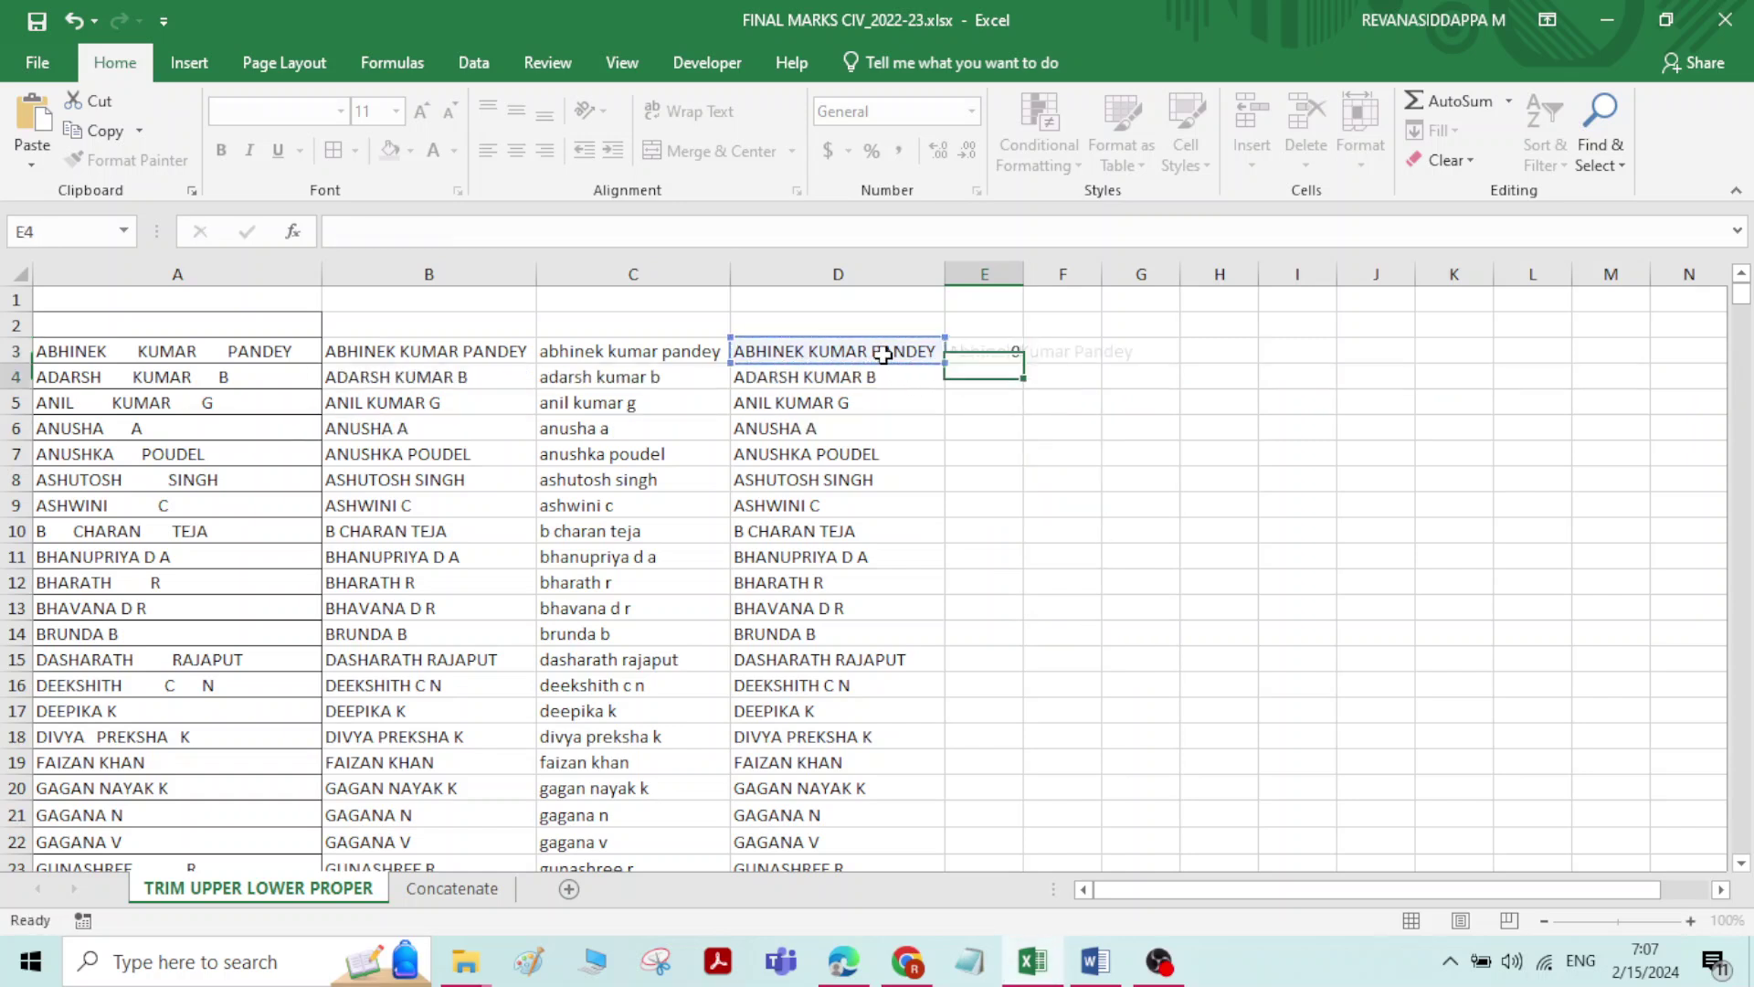
double_click(1025, 269)
click(1020, 353)
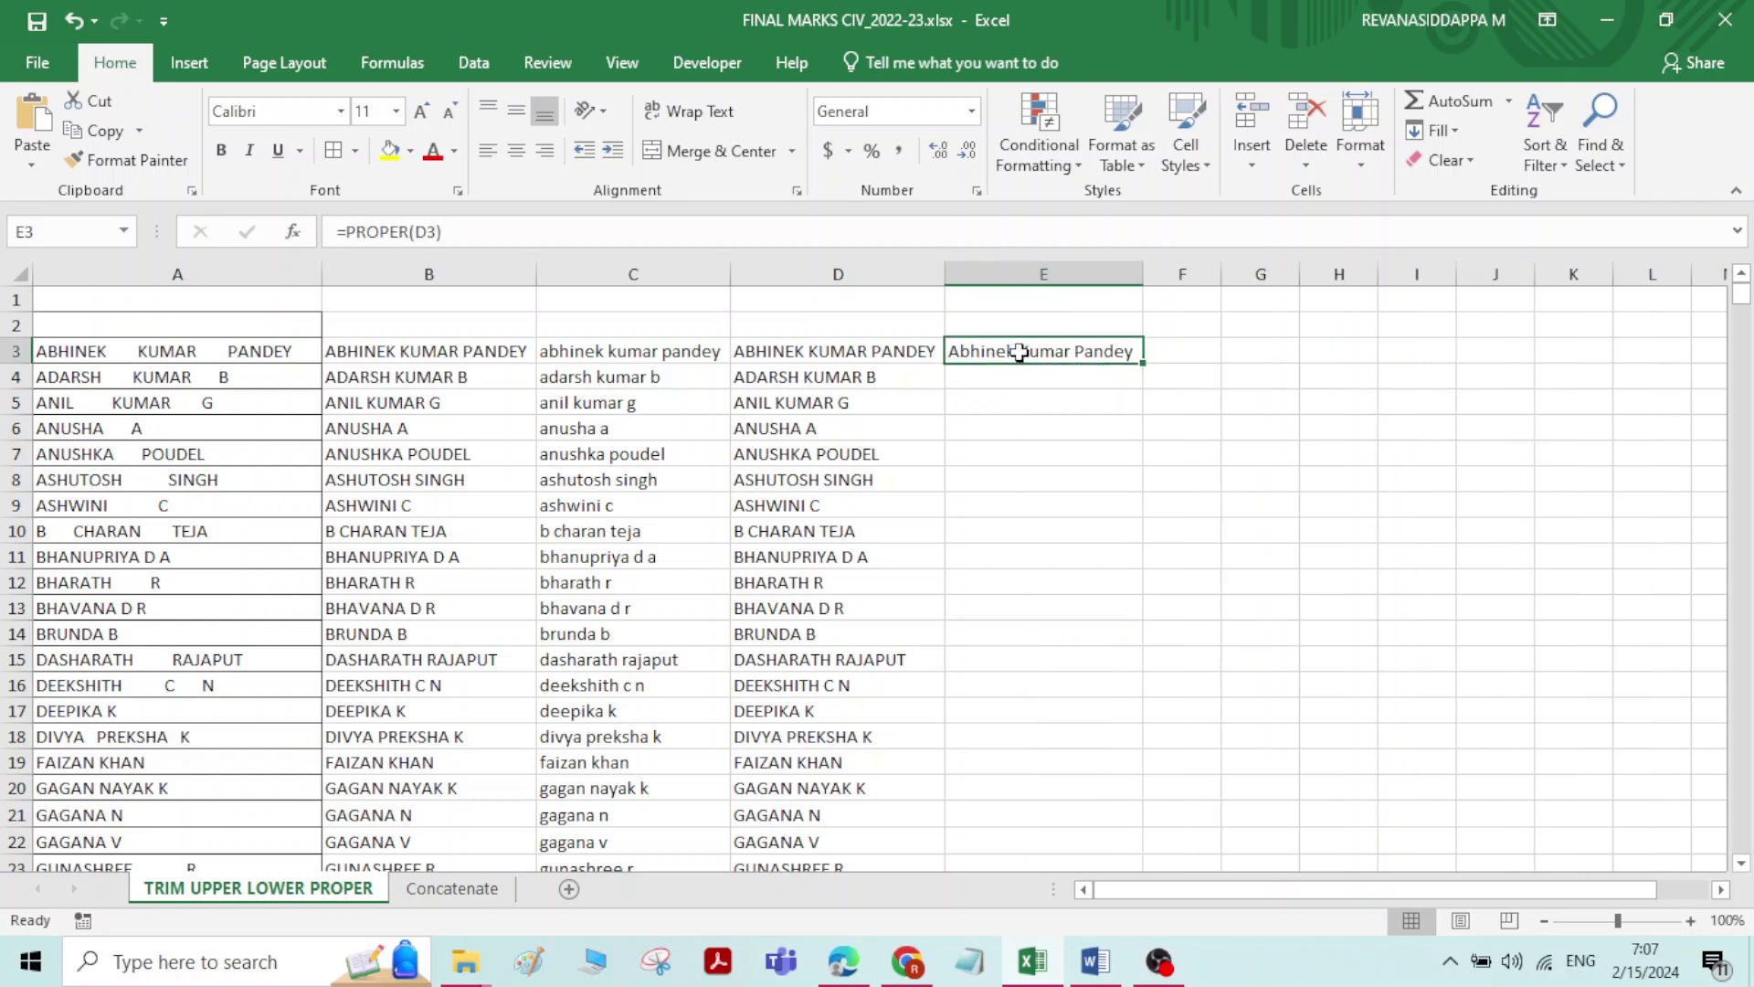
double_click(1142, 363)
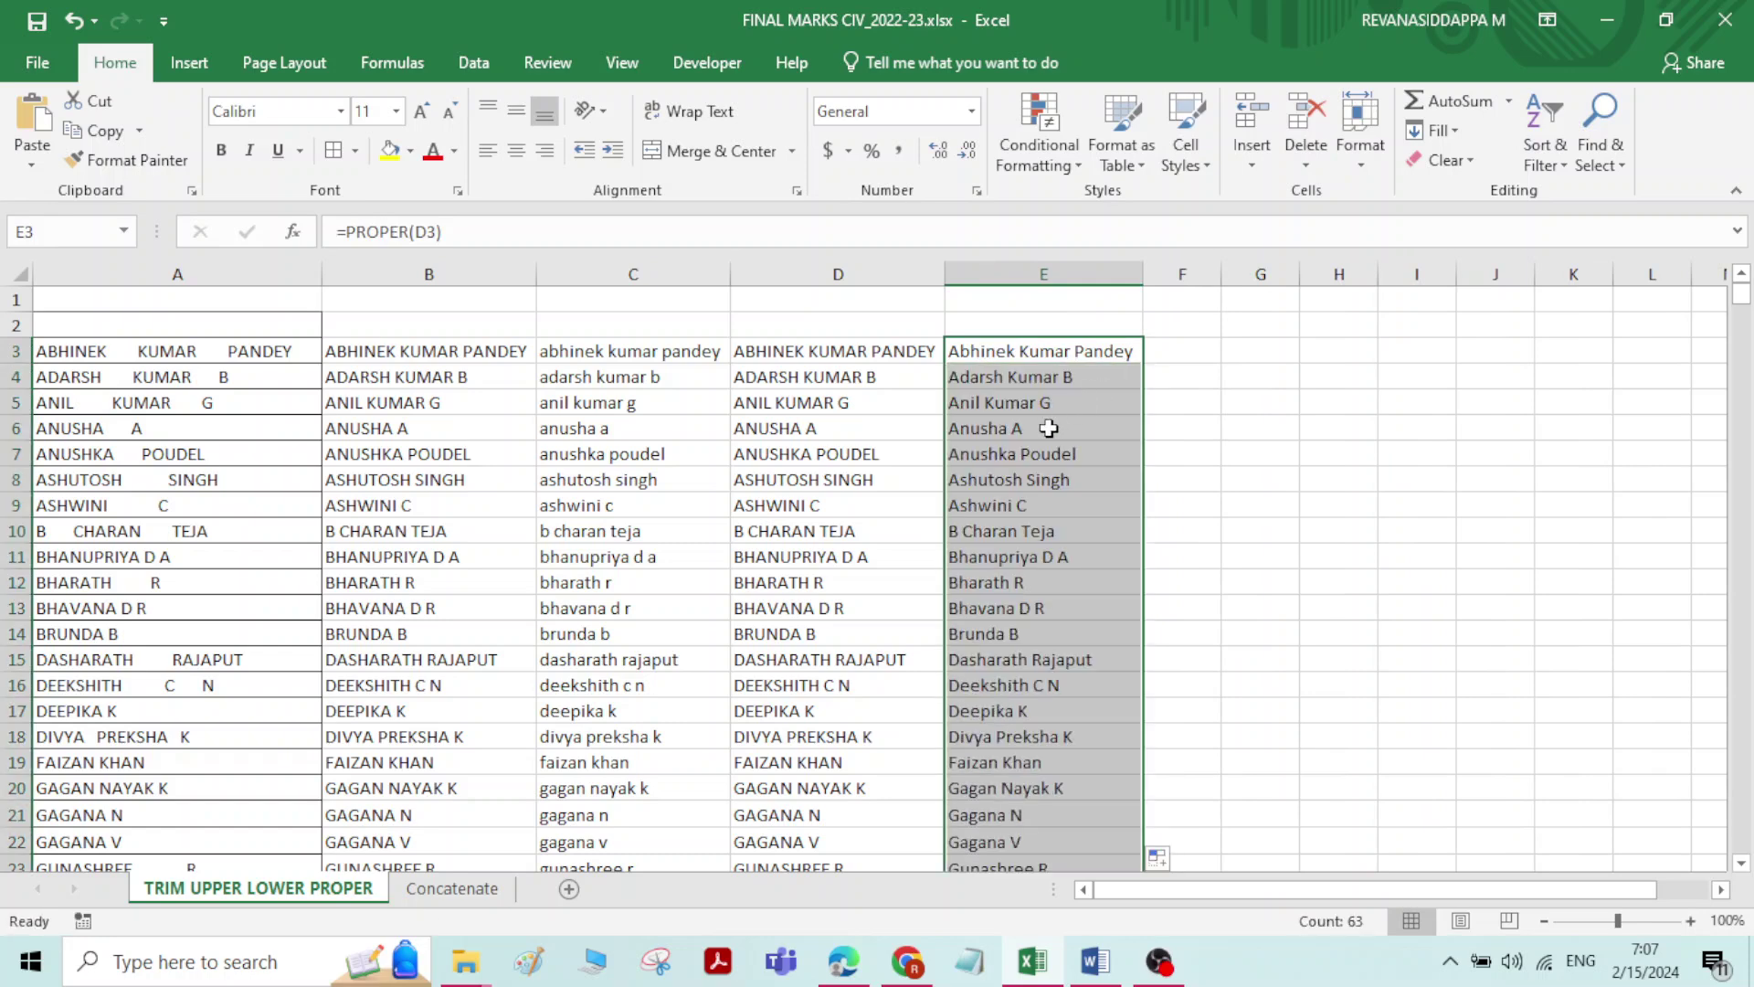
click(1039, 480)
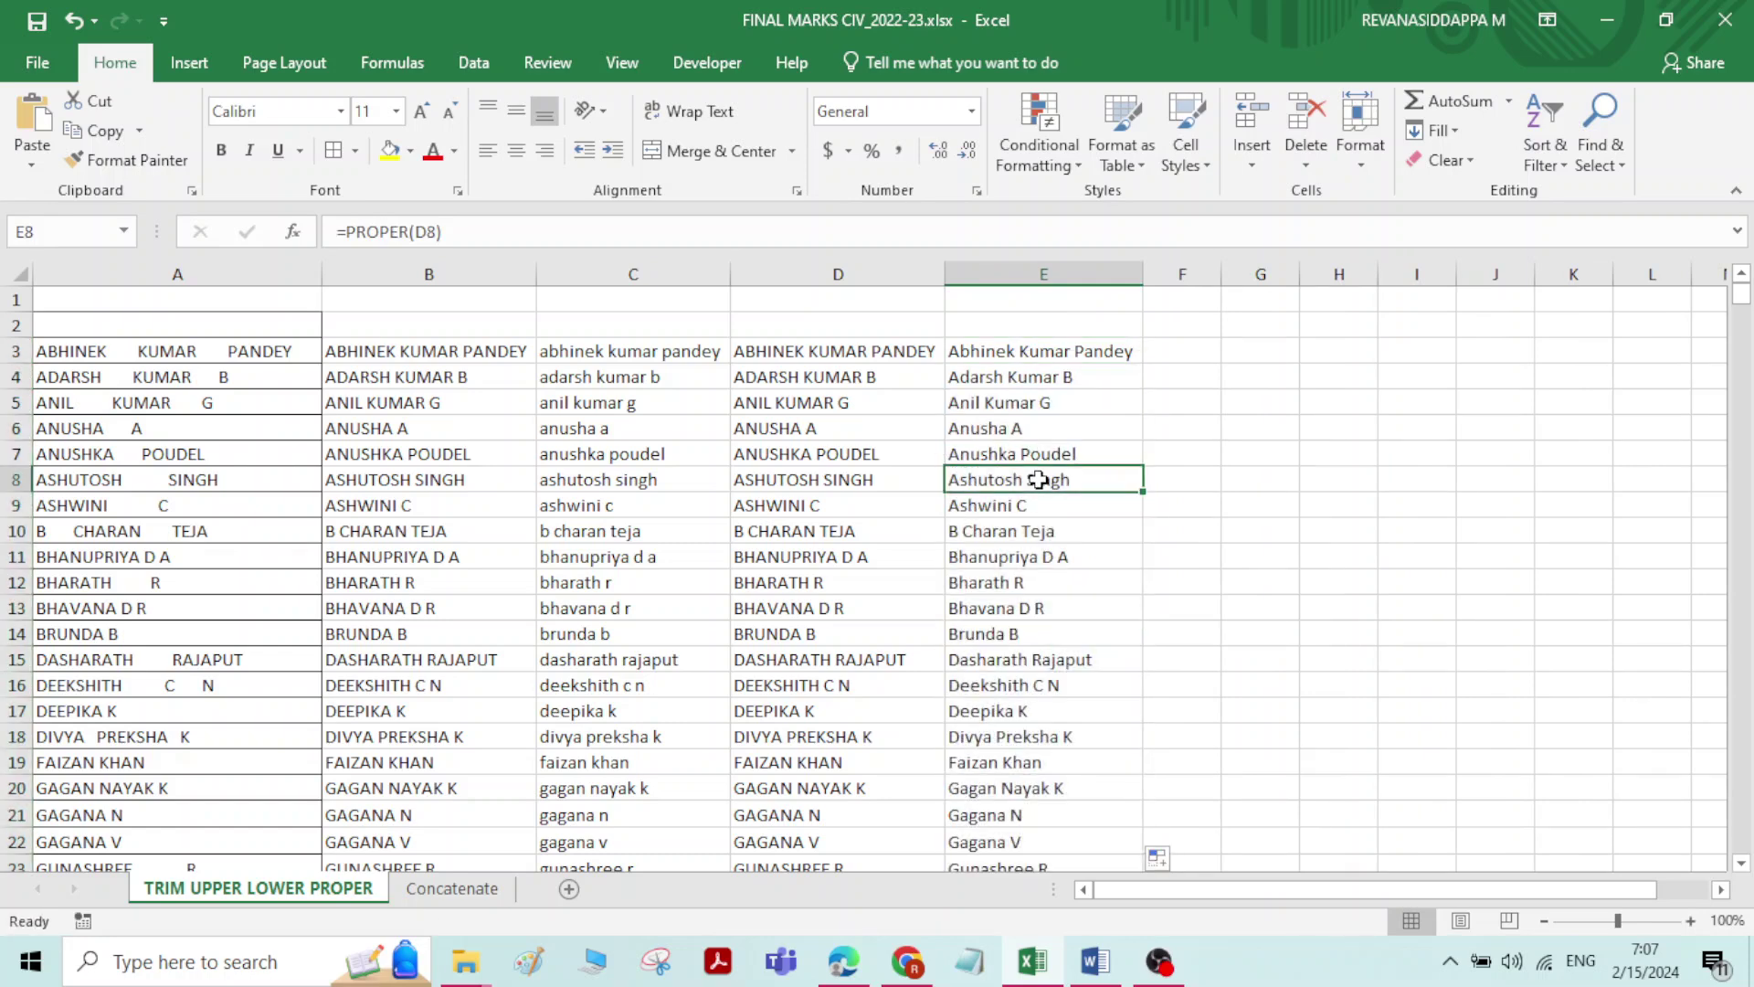
scroll(1039, 480, down, 3)
scroll(1039, 480, up, 3)
- On the Concatenate sheet, review the name parts in B3, C3 and D3, then start a formula in F3
click(454, 889)
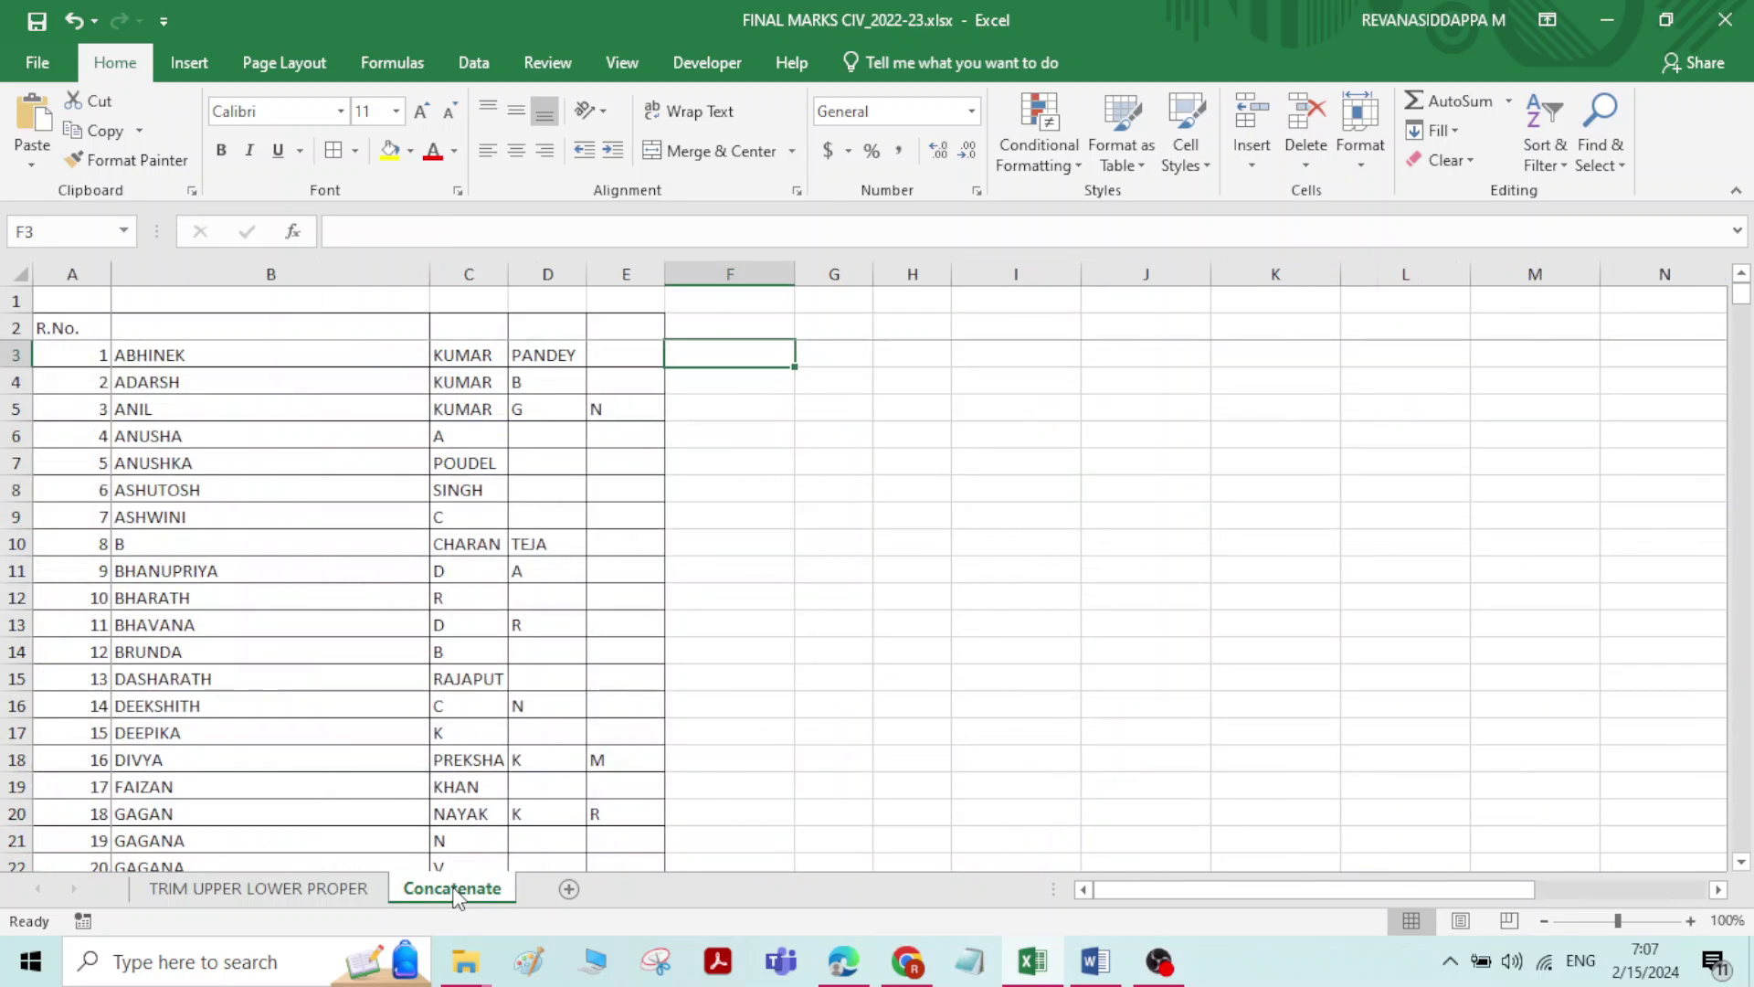
click(291, 358)
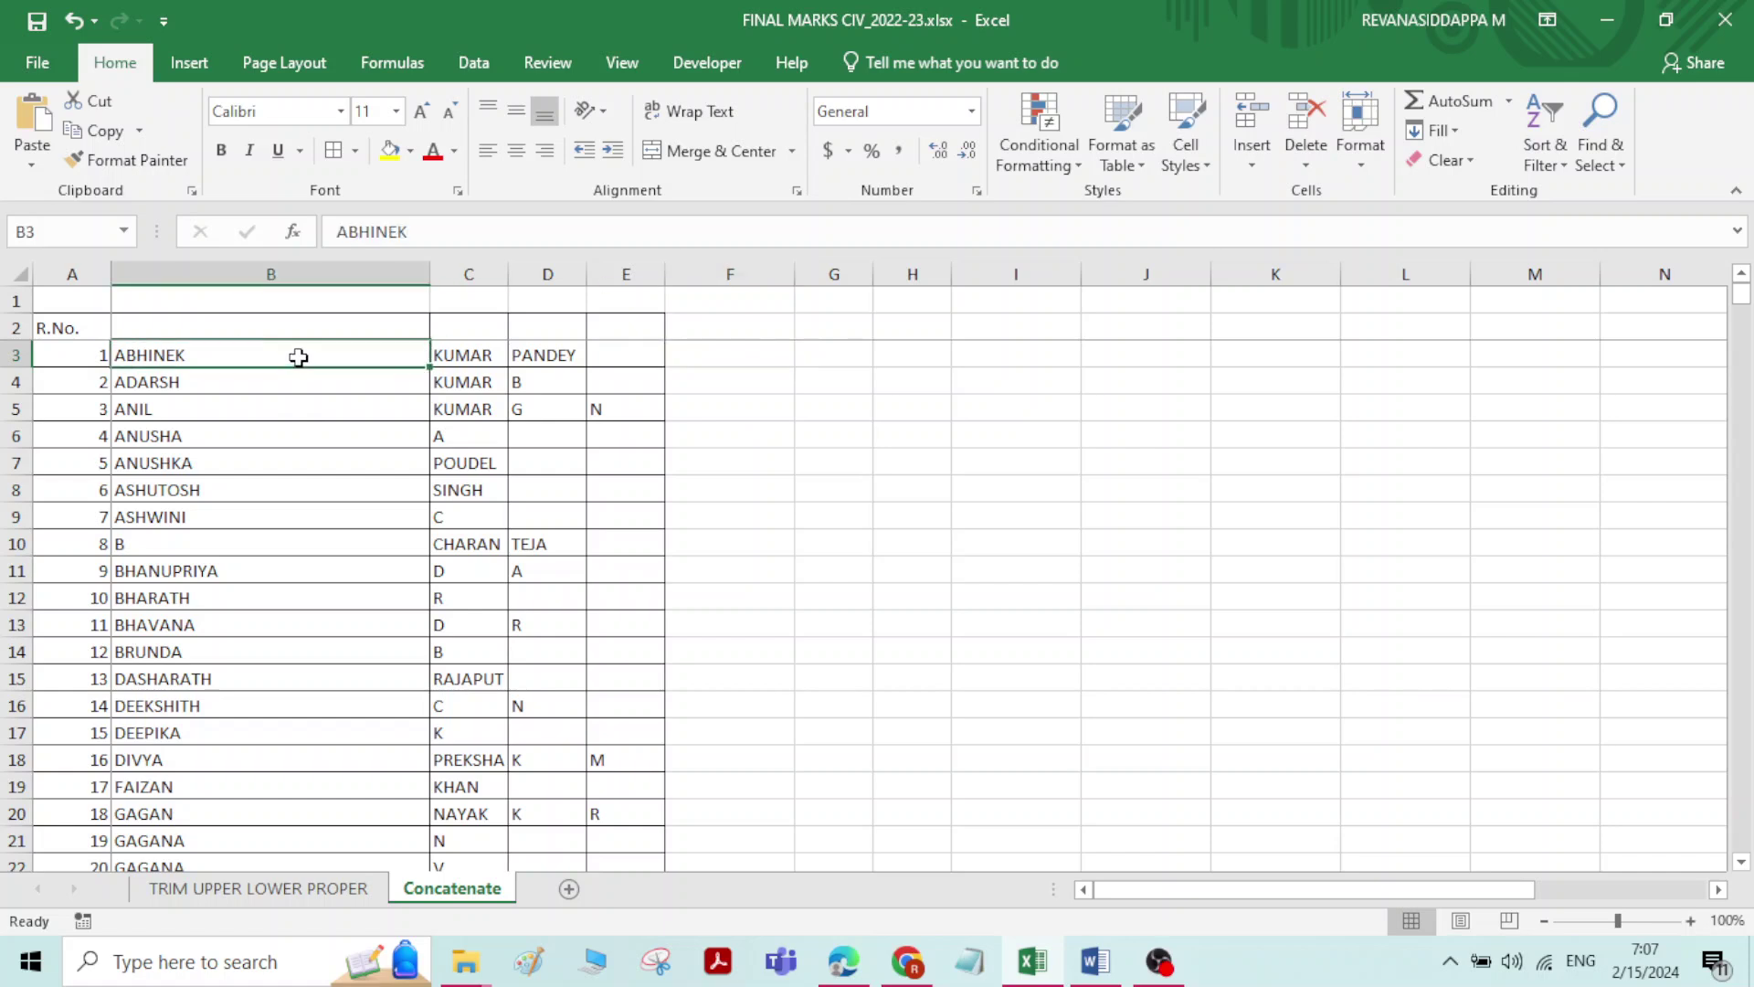
click(476, 356)
click(542, 355)
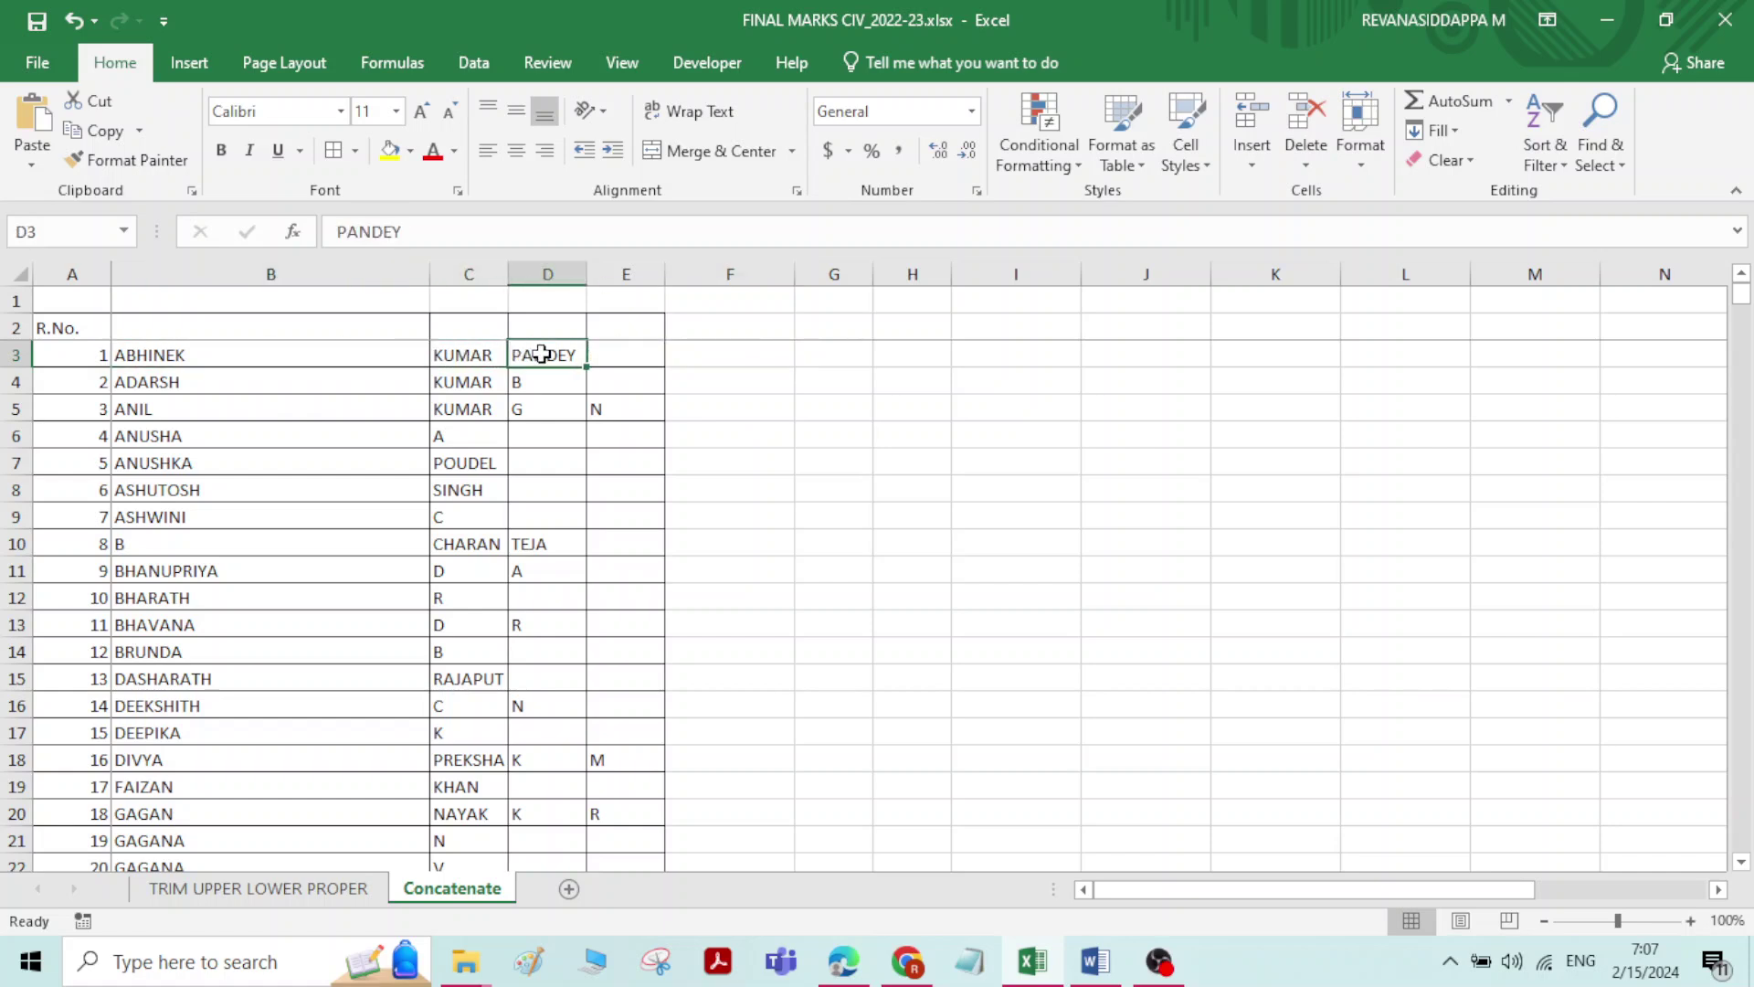
click(378, 349)
click(477, 357)
click(553, 356)
click(743, 353)
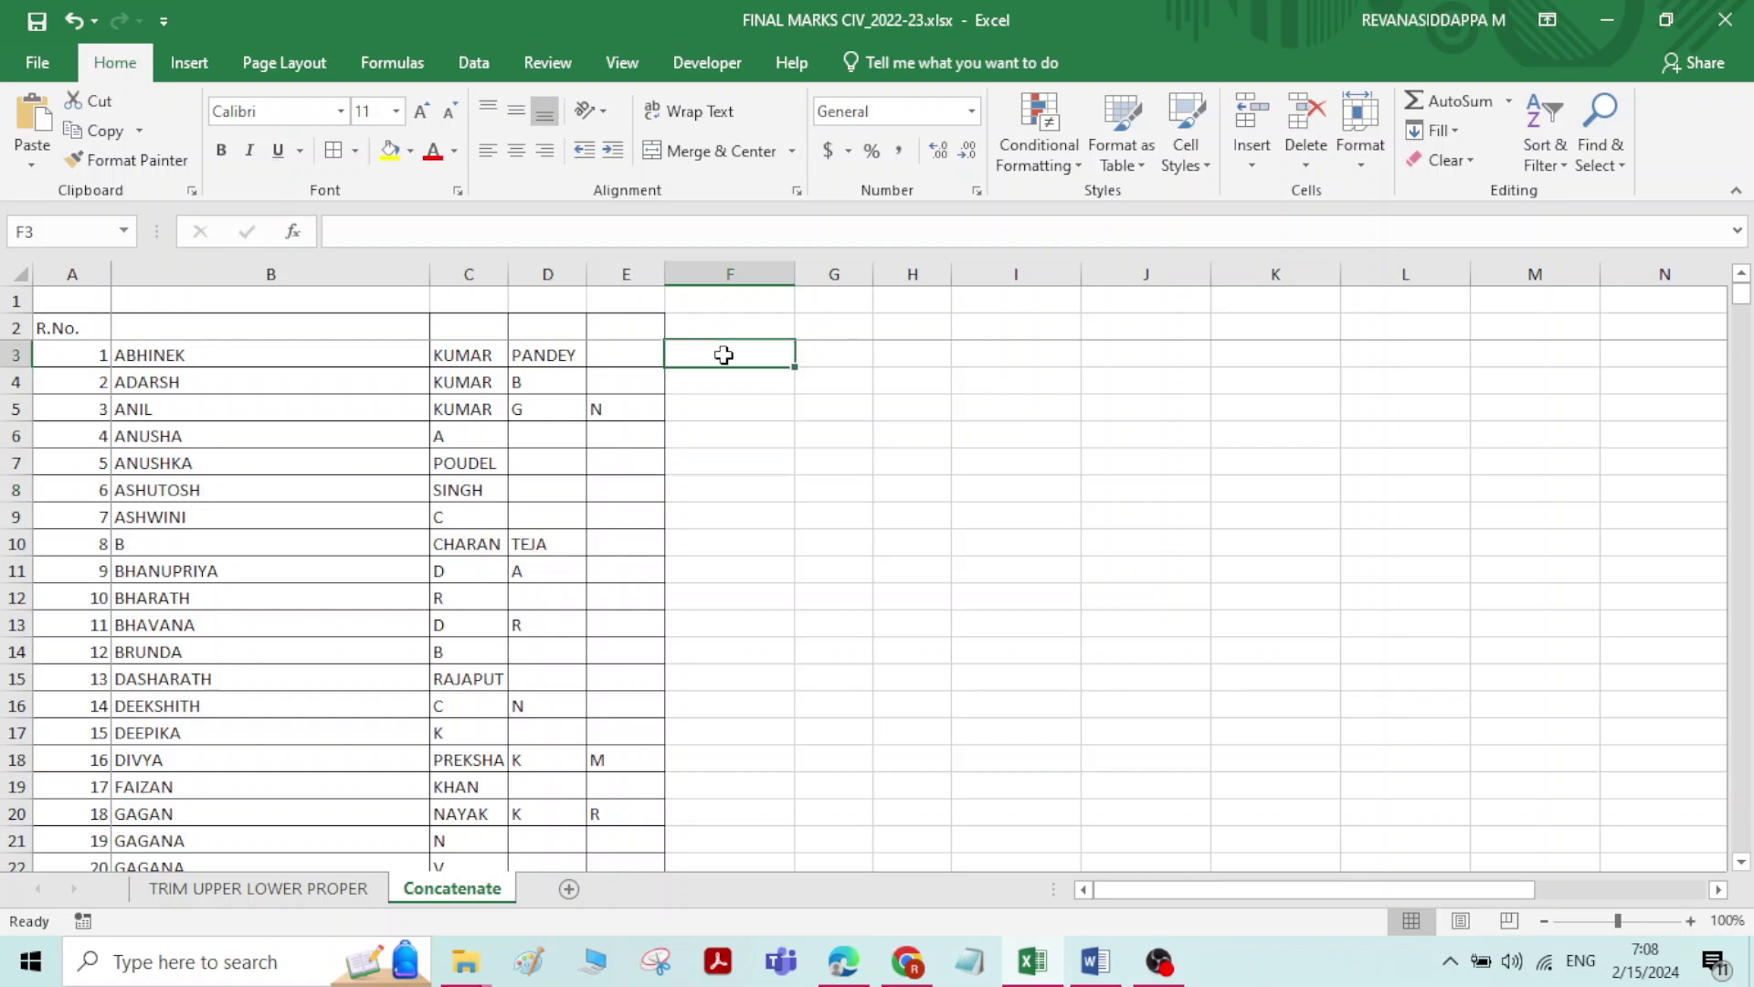
text(=)
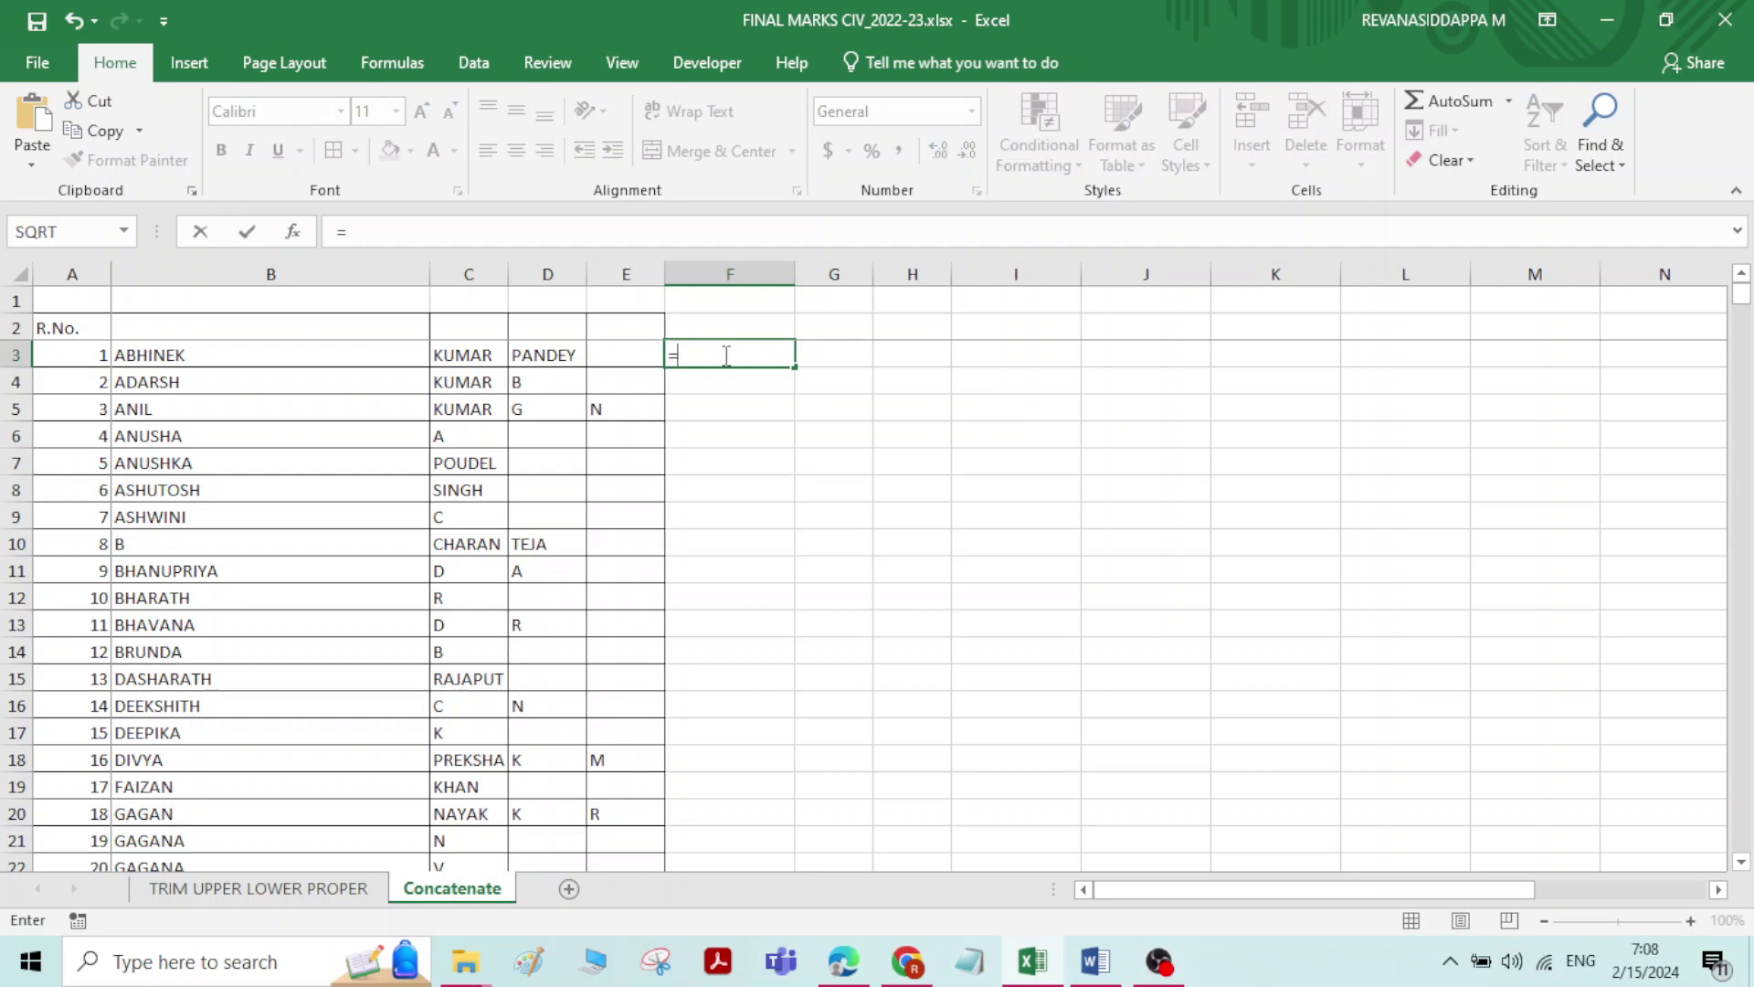
text(CONC)
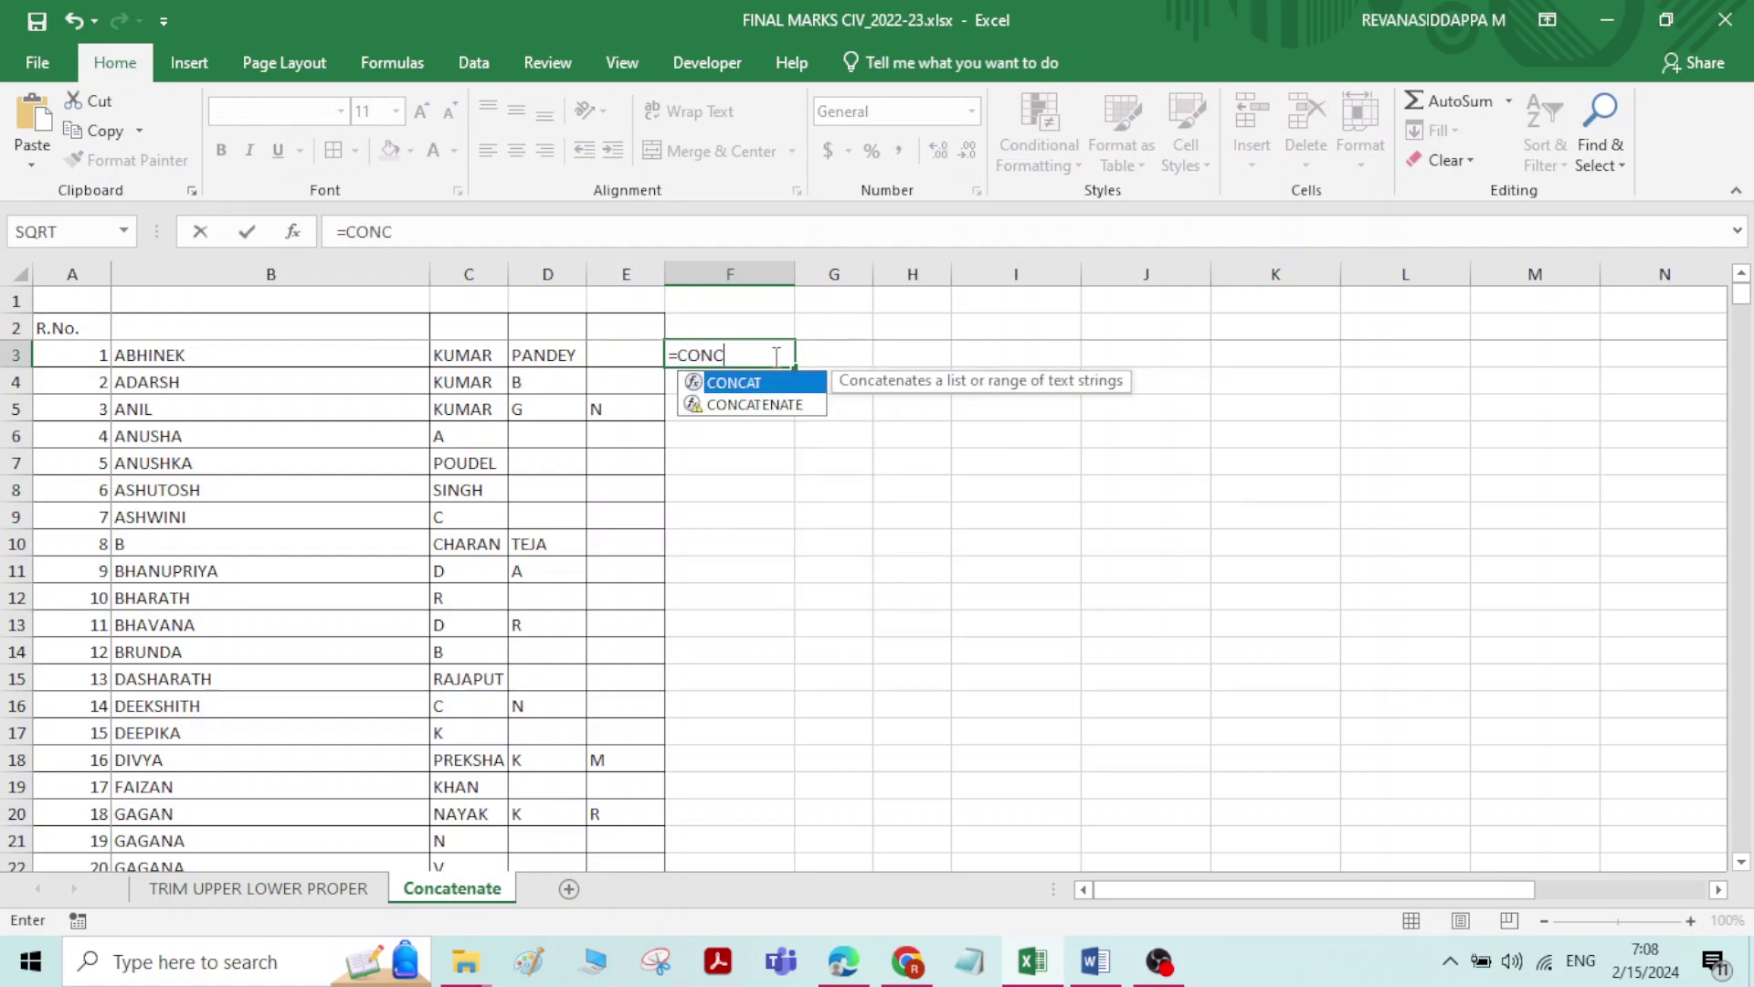
click(748, 407)
double_click(746, 405)
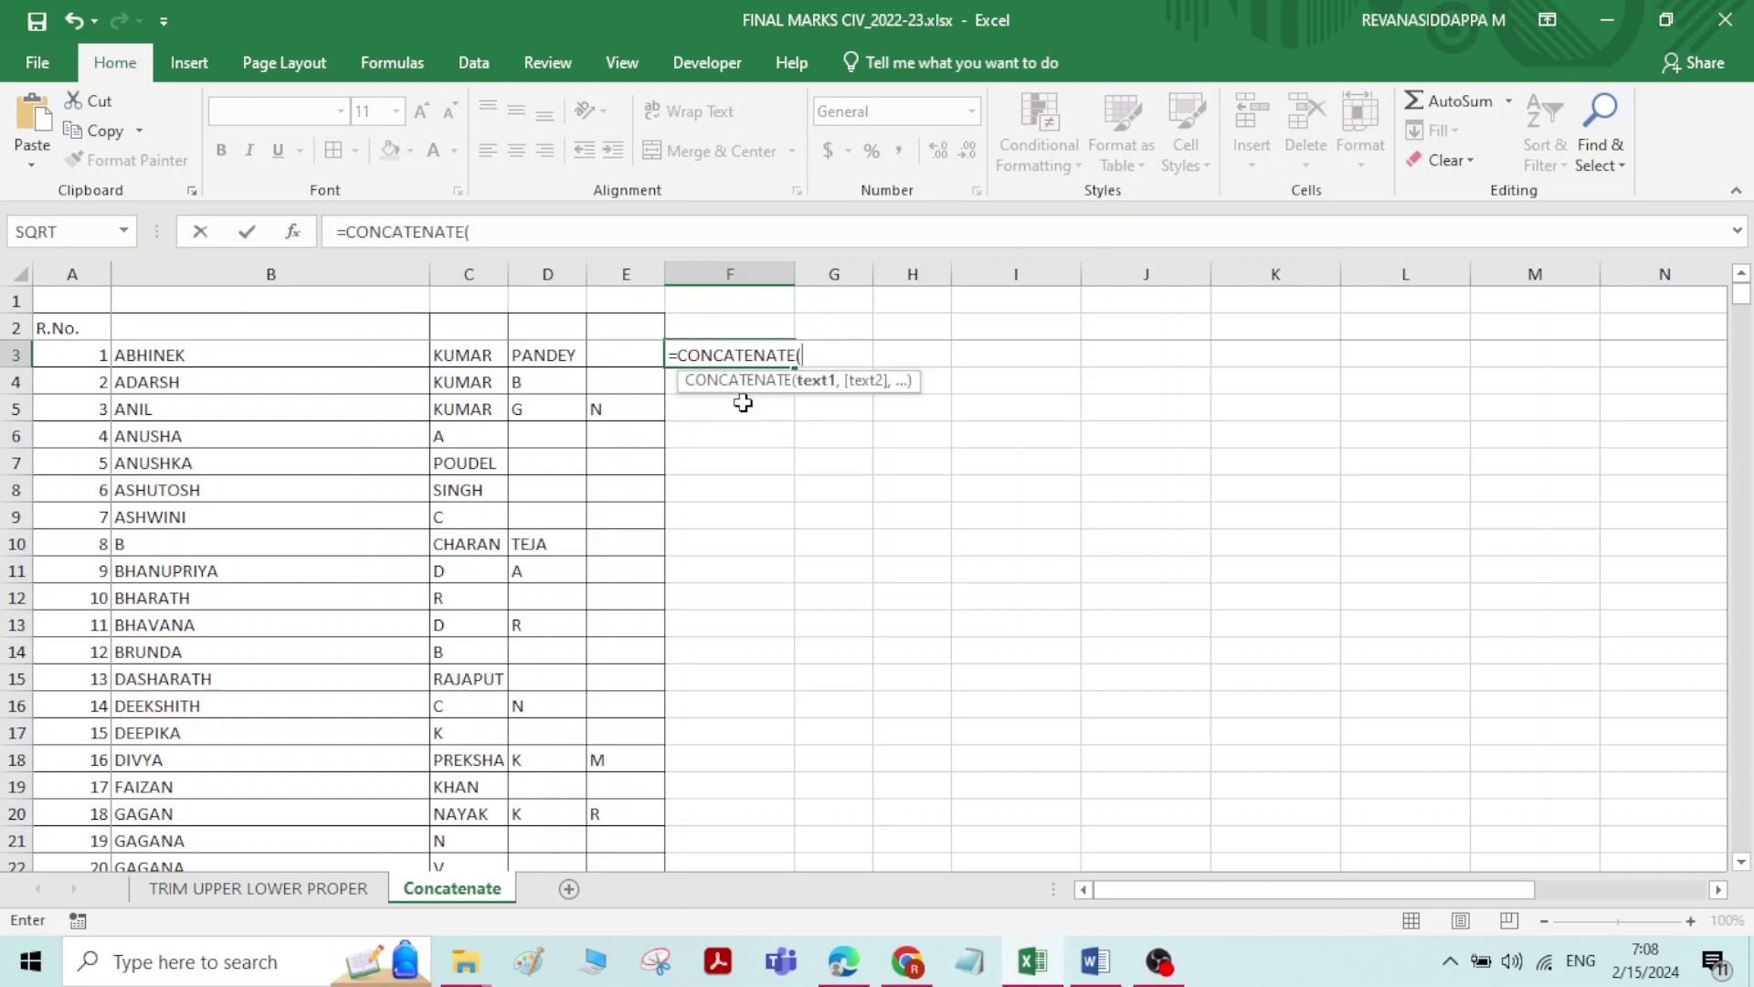
click(337, 356)
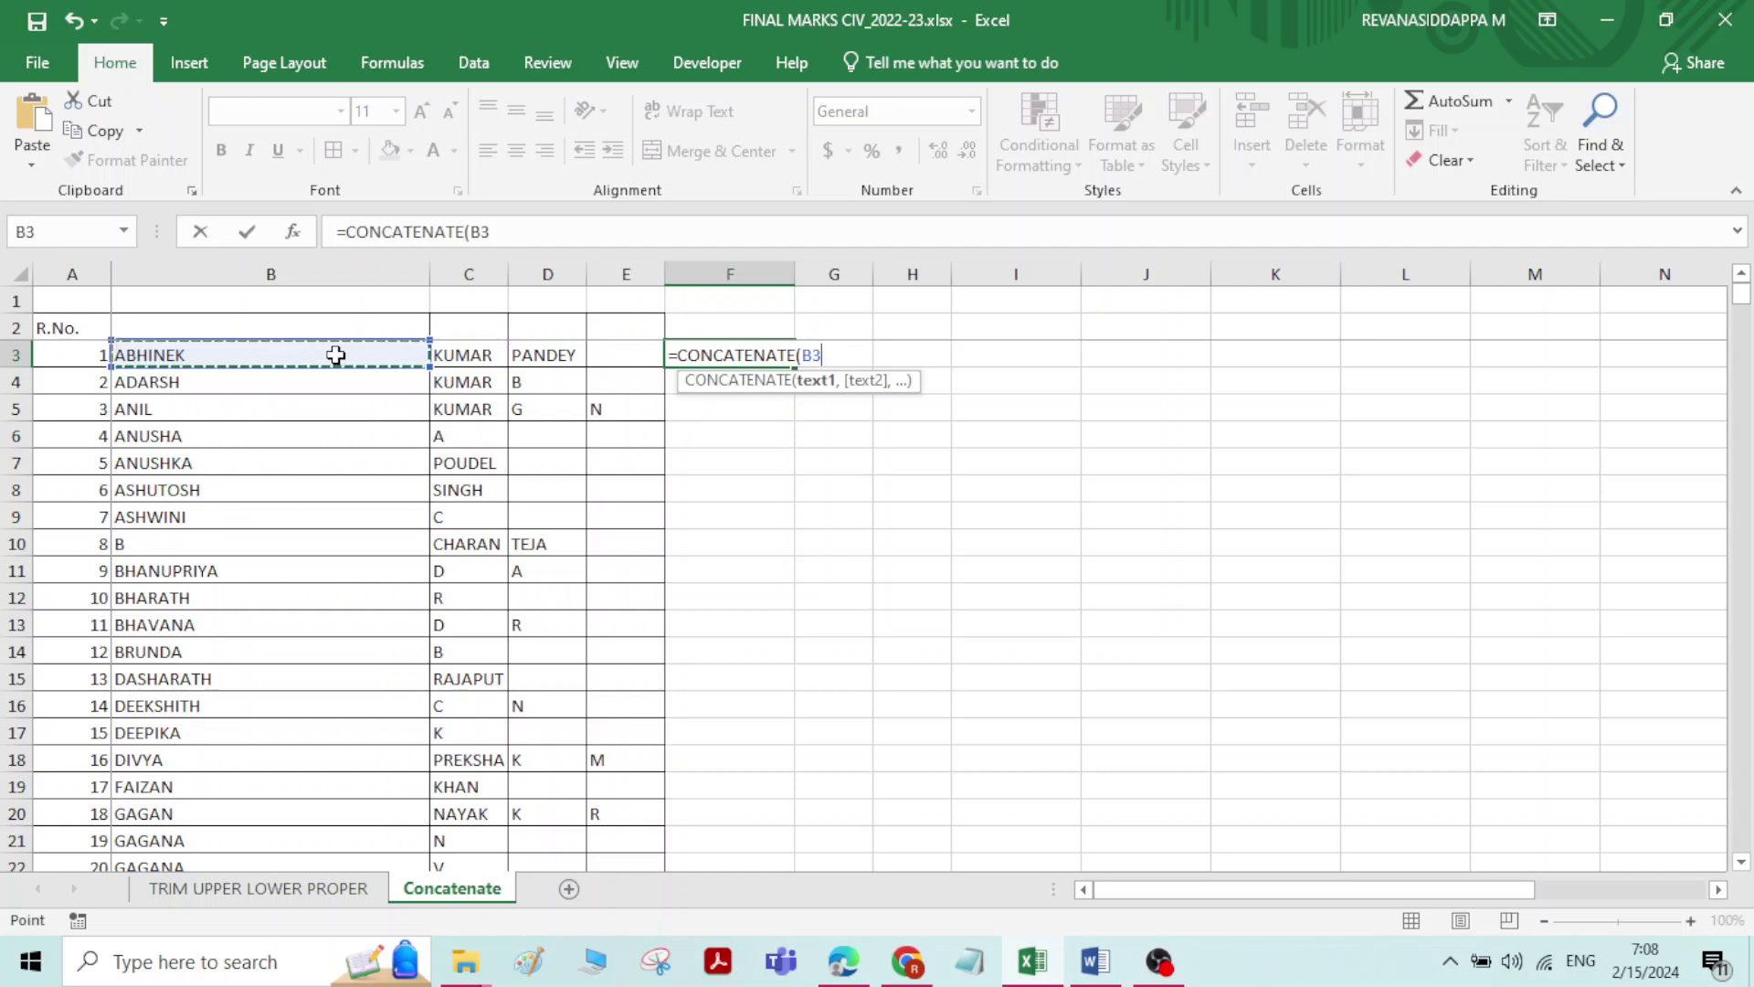
text(,)
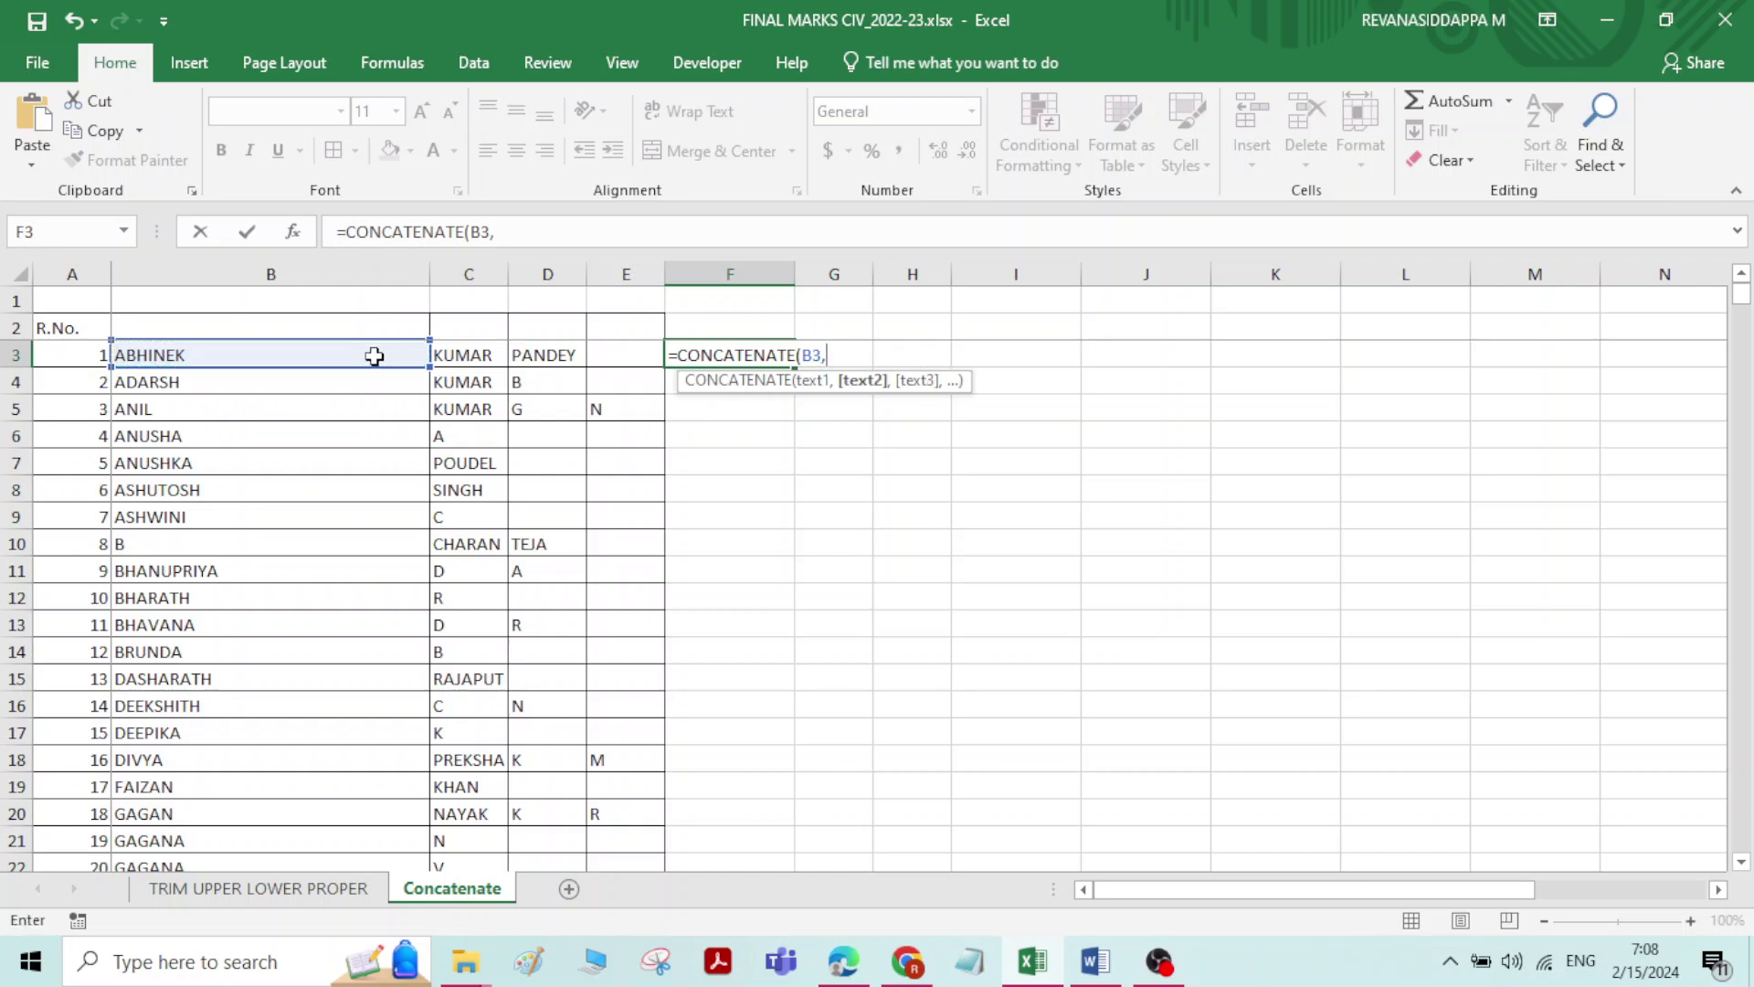
click(469, 354)
text(,)
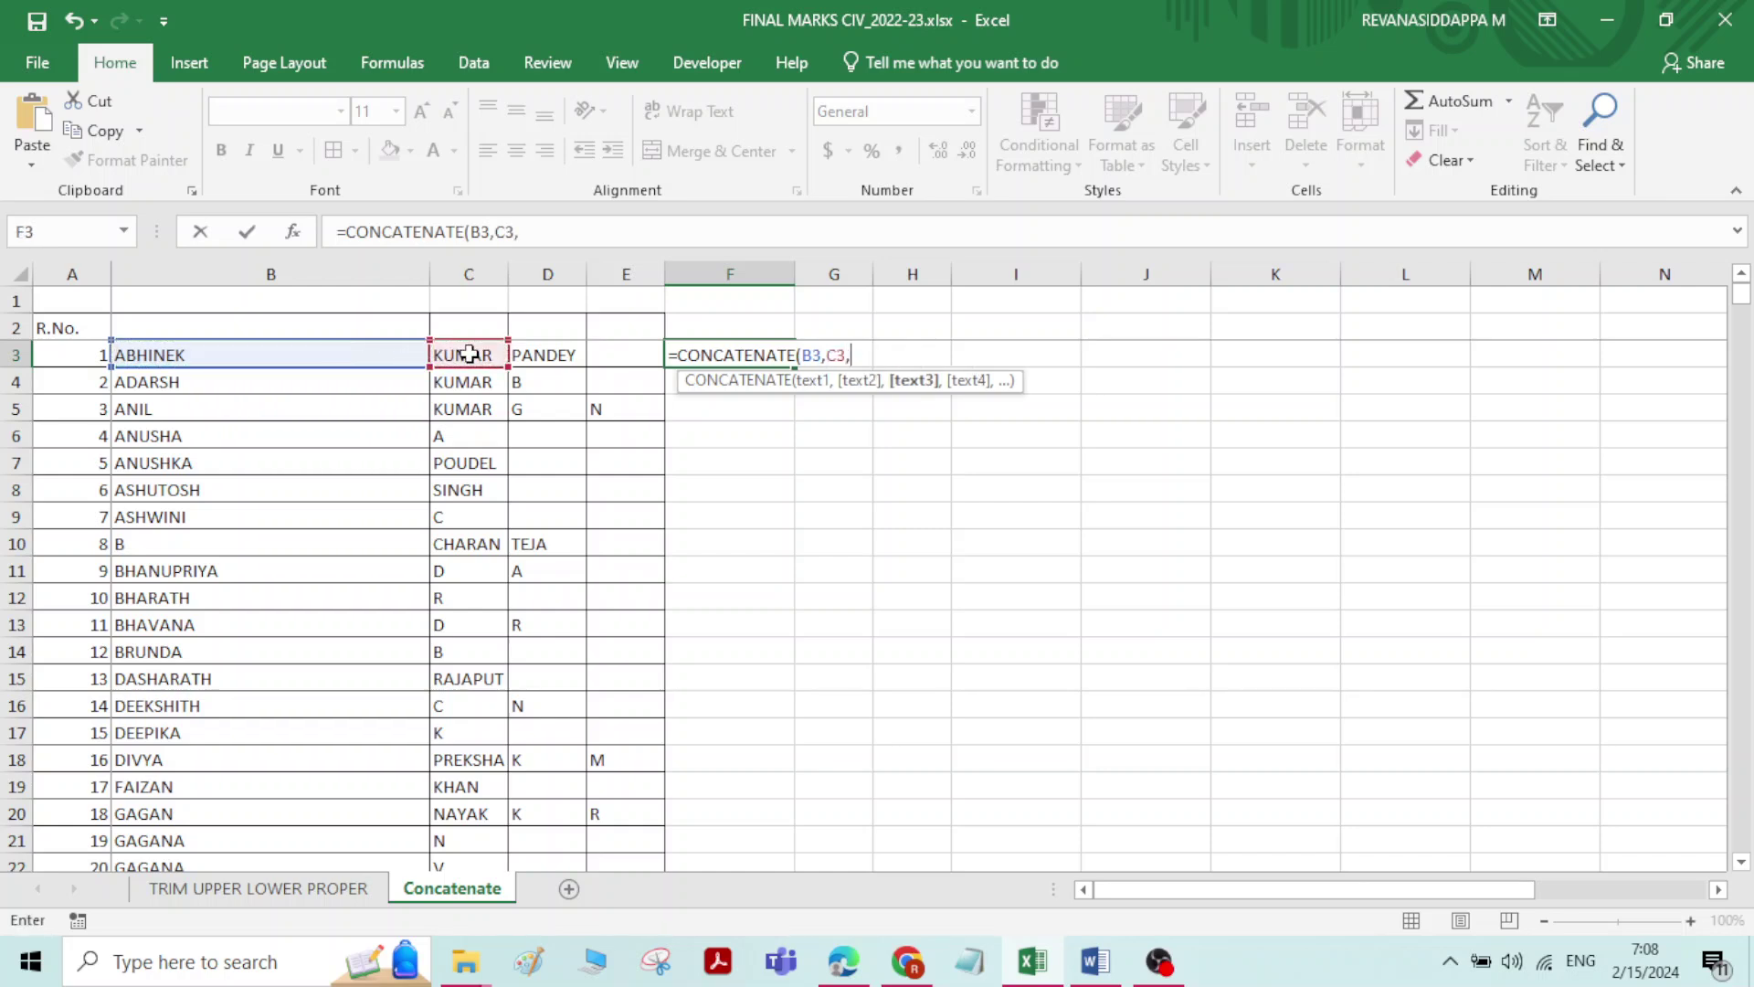
click(539, 355)
text())
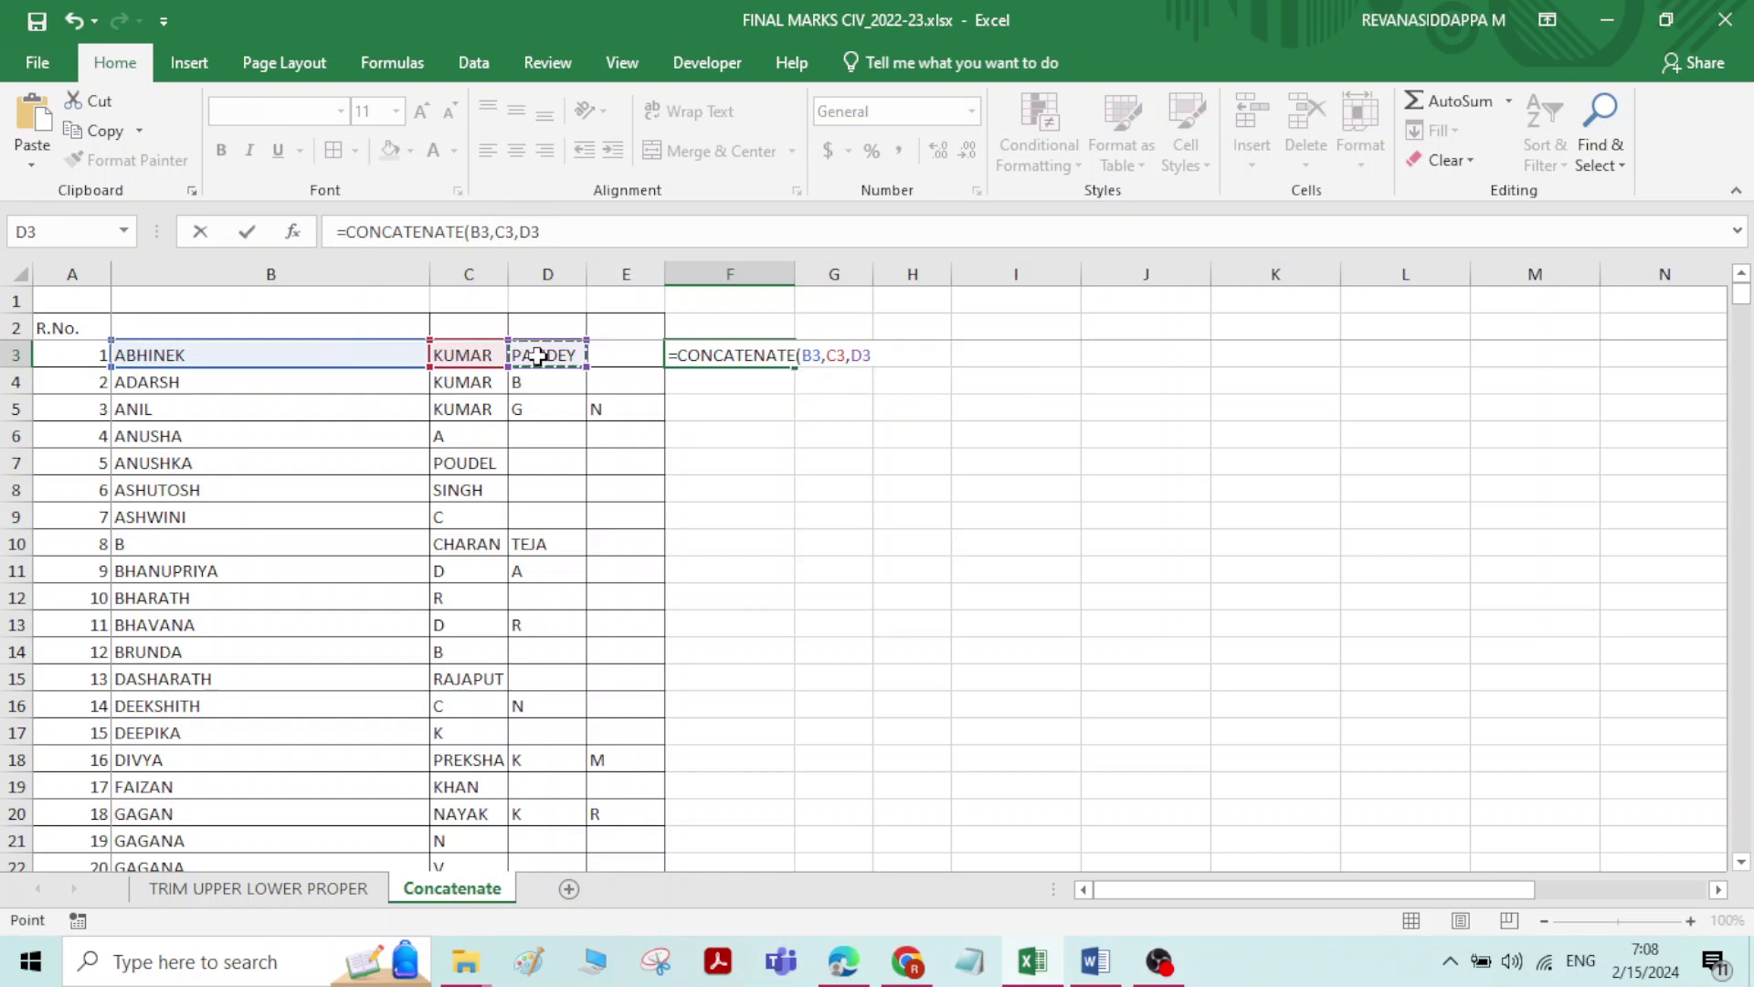
key(Return)
- Autofit column F to the joined name and reselect F3
click(742, 355)
double_click(795, 274)
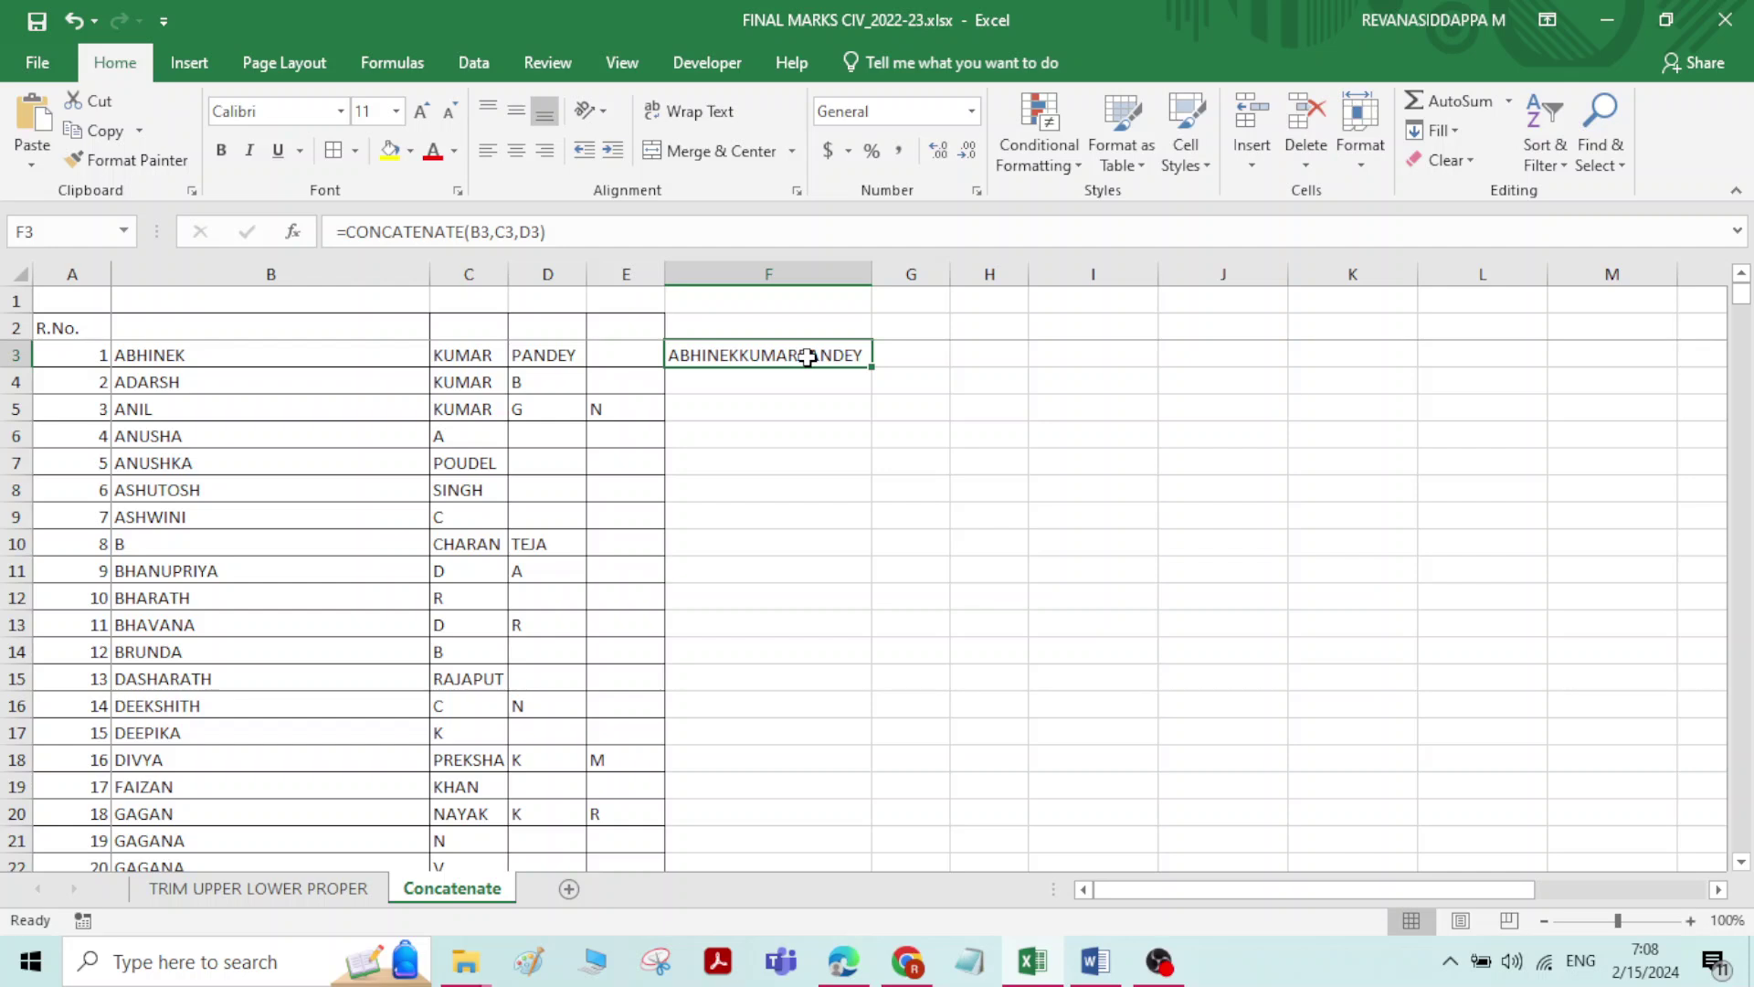
click(788, 462)
click(812, 359)
text(=)
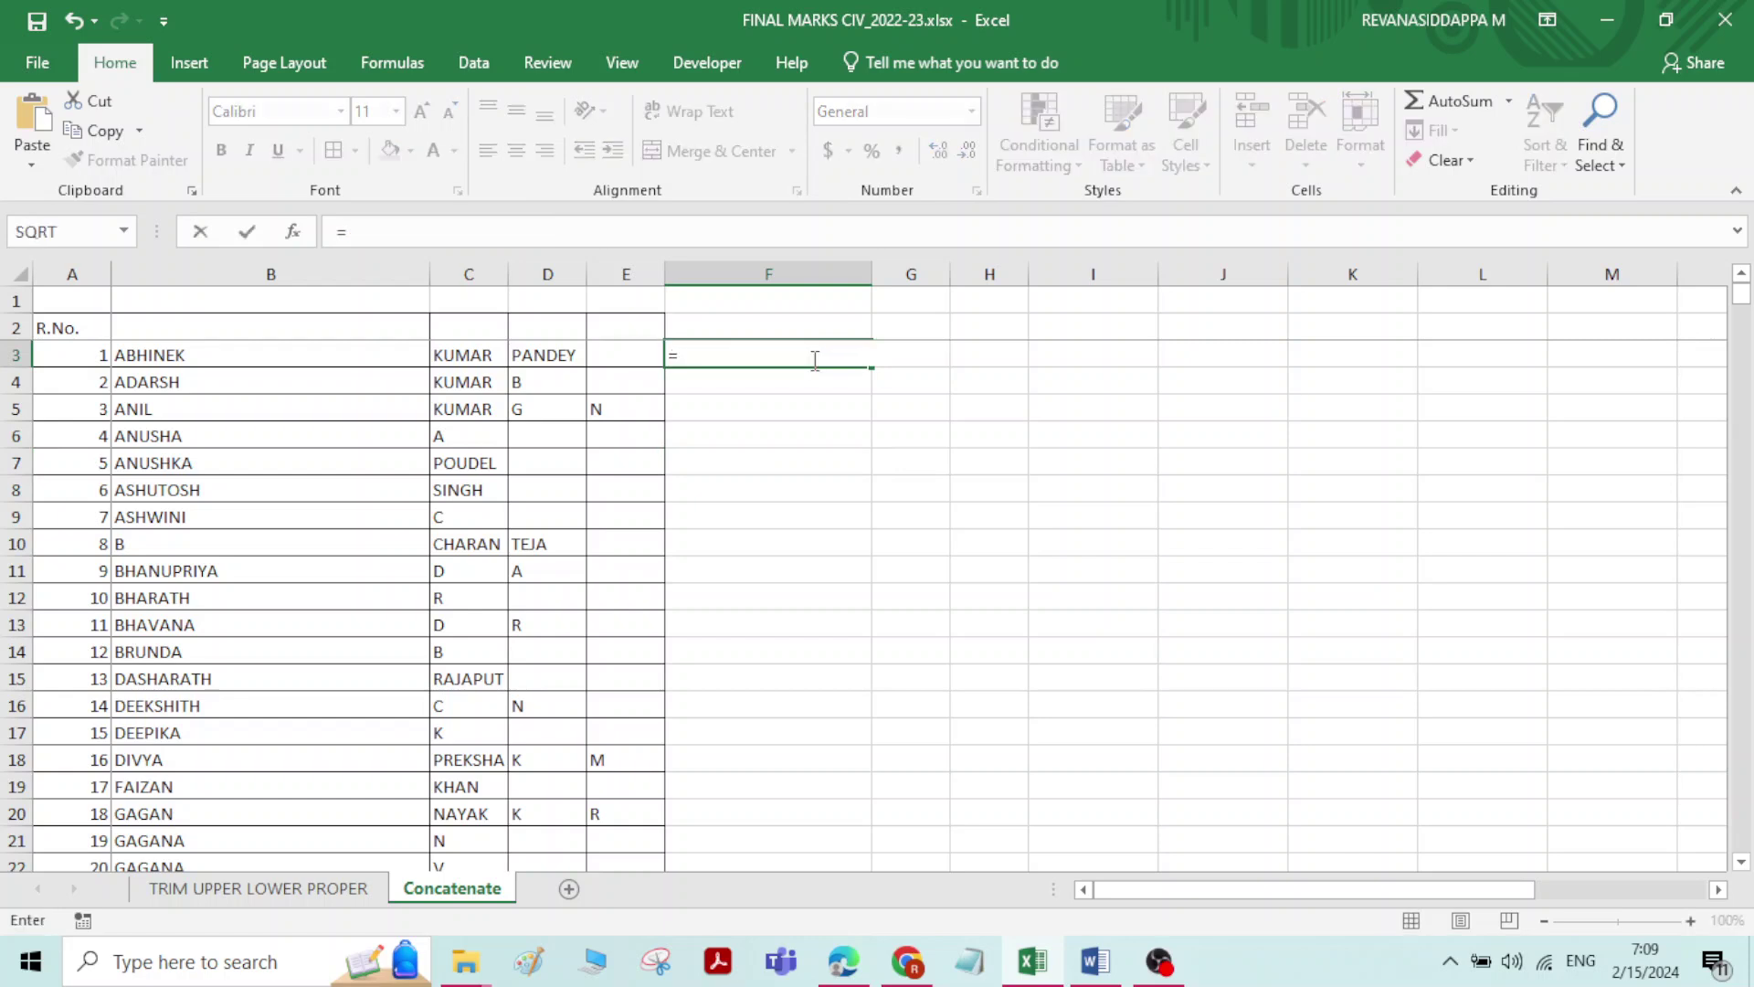
text(CONC)
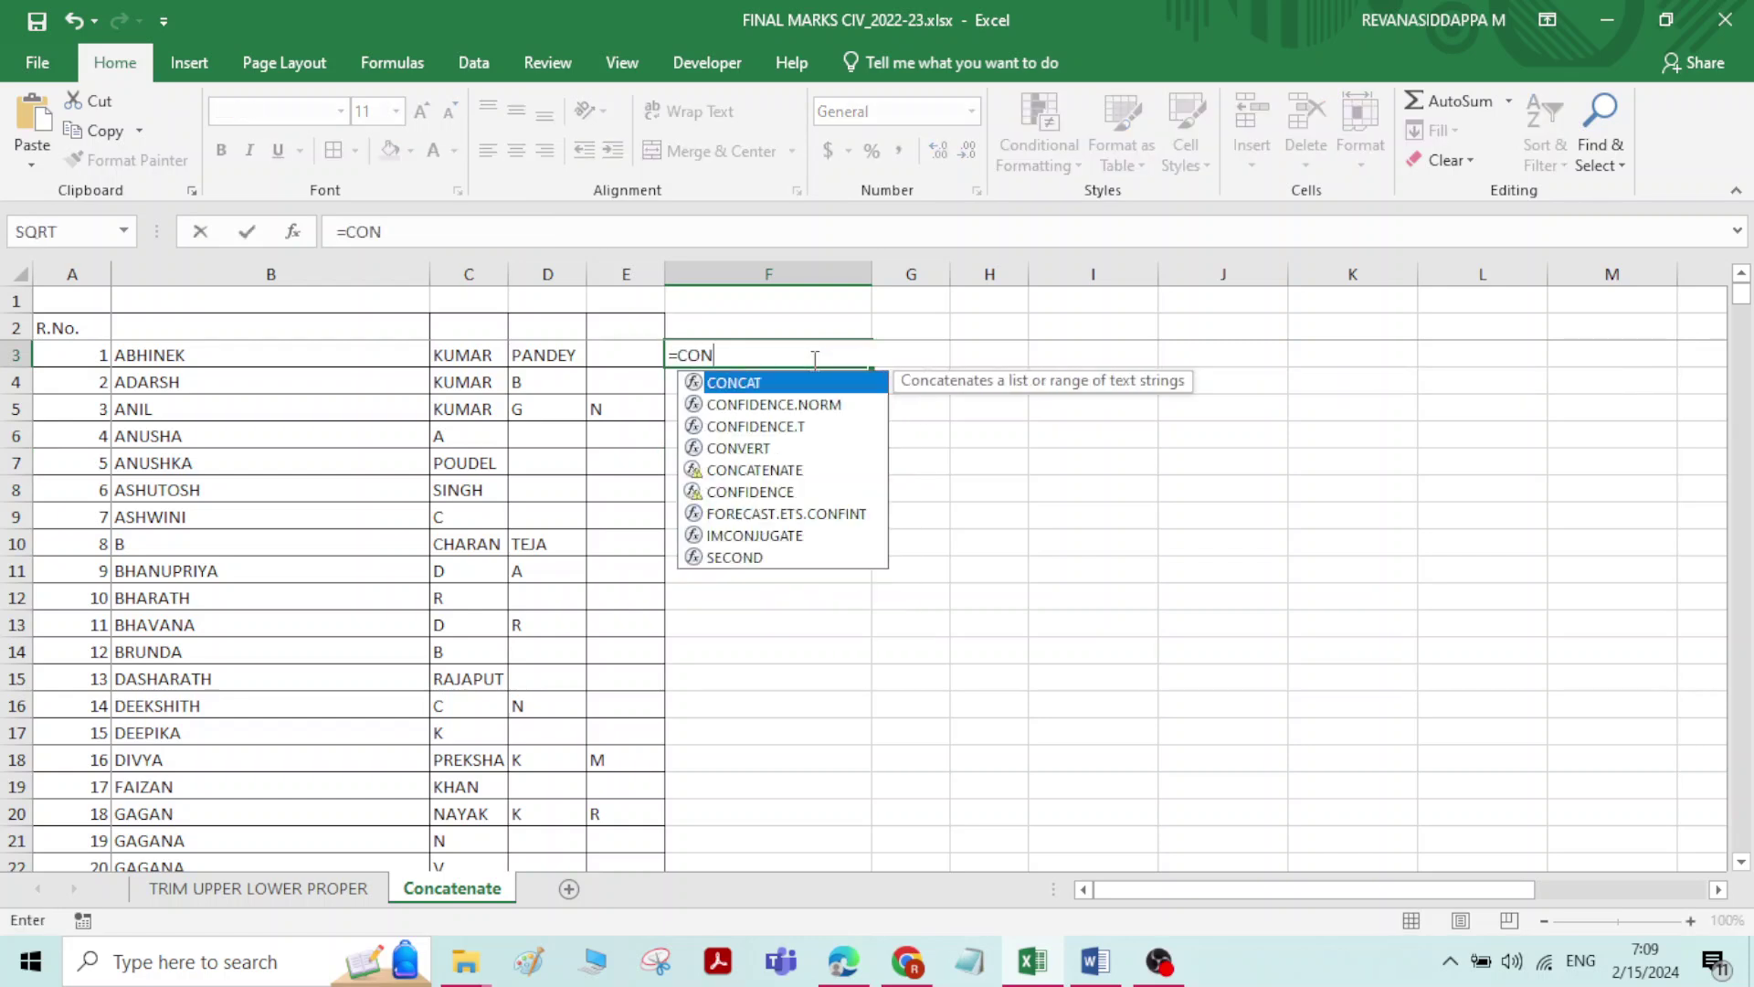
click(791, 403)
double_click(790, 404)
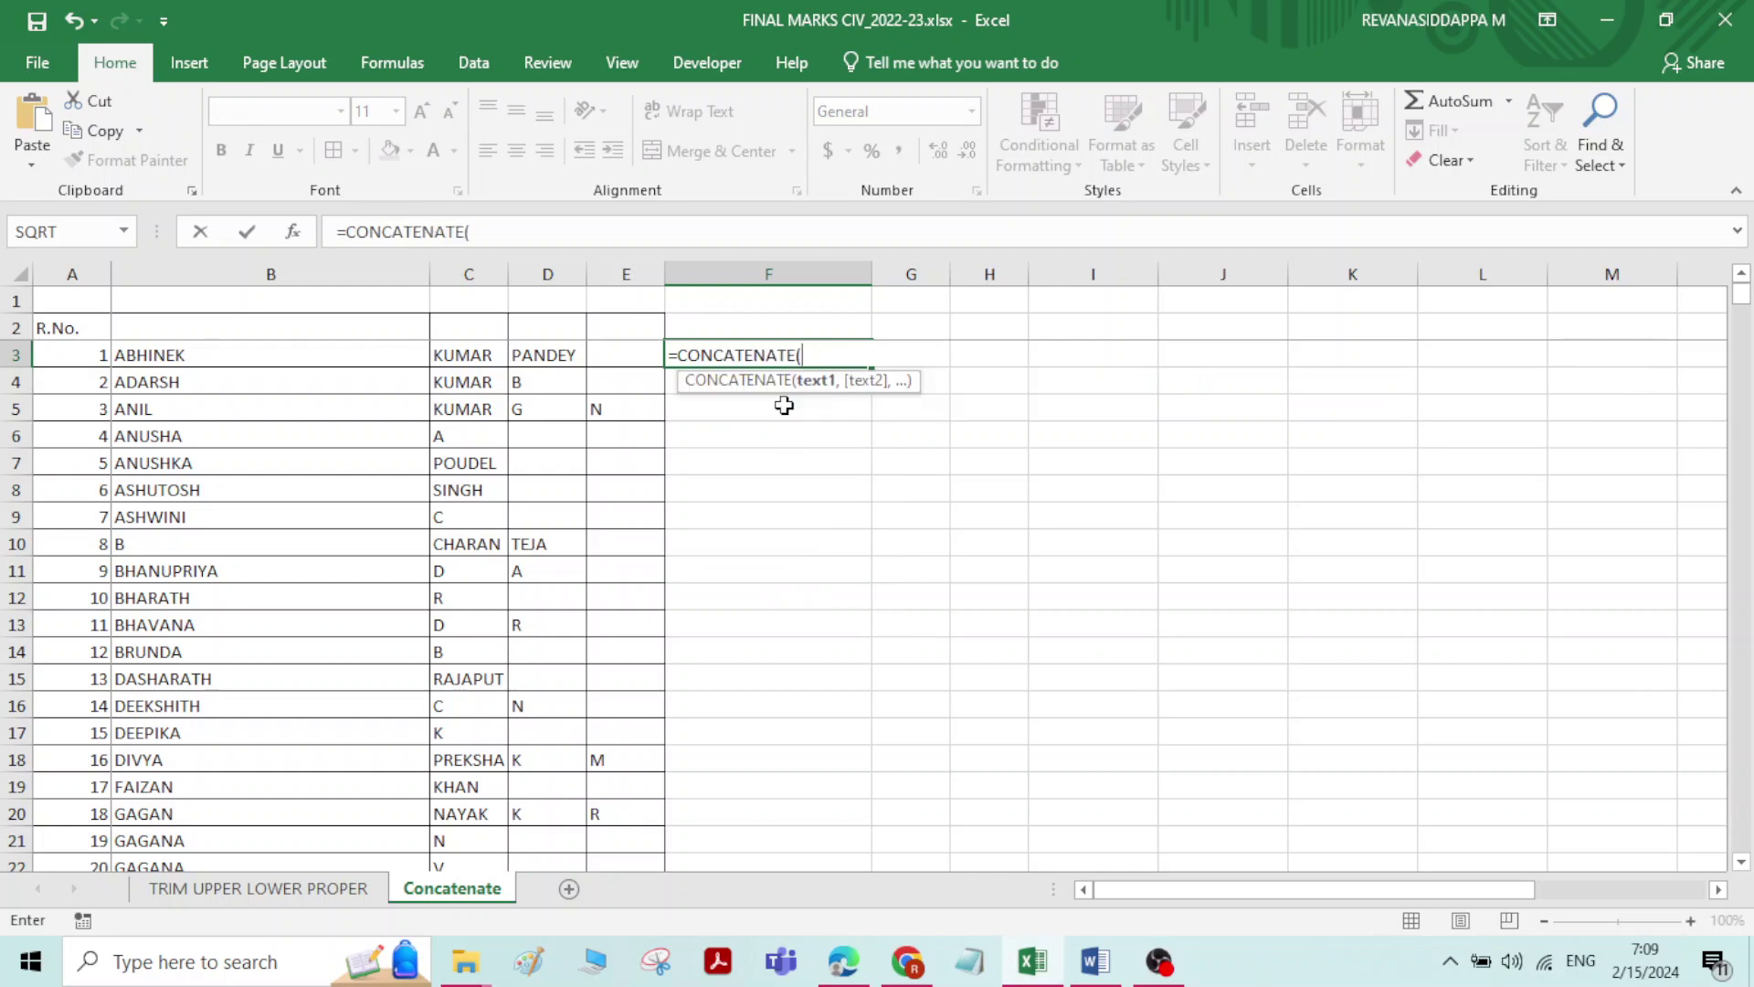
click(241, 350)
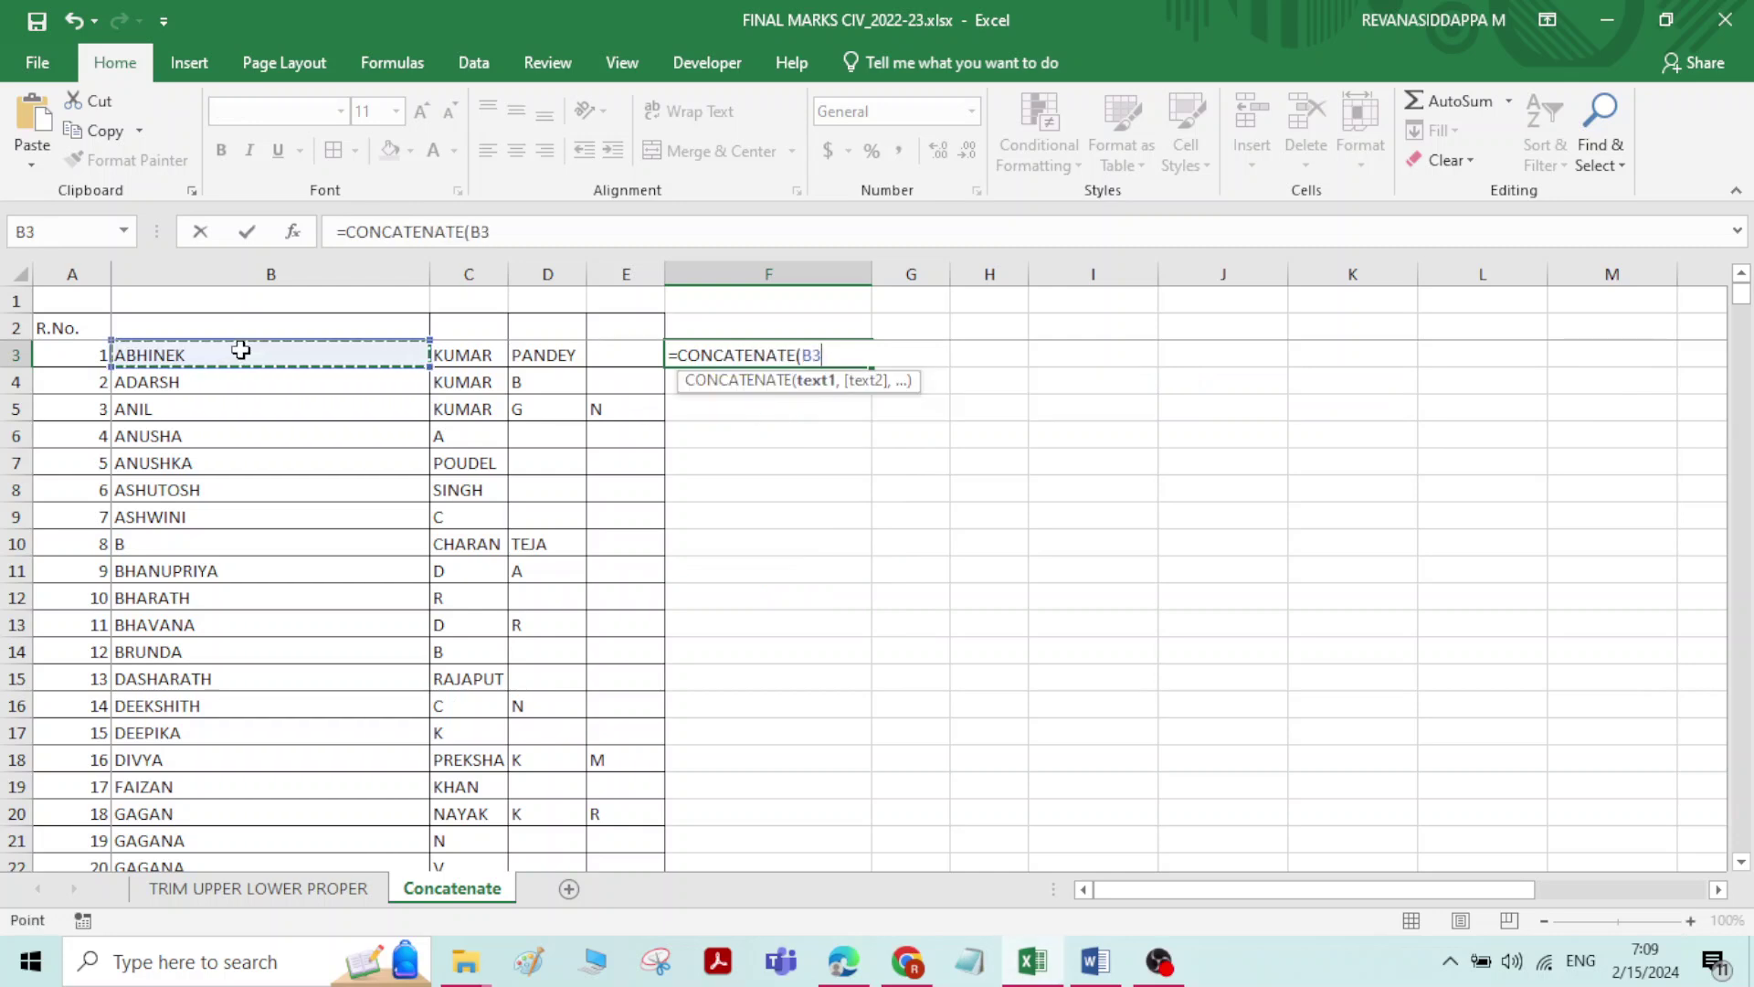
text(,)
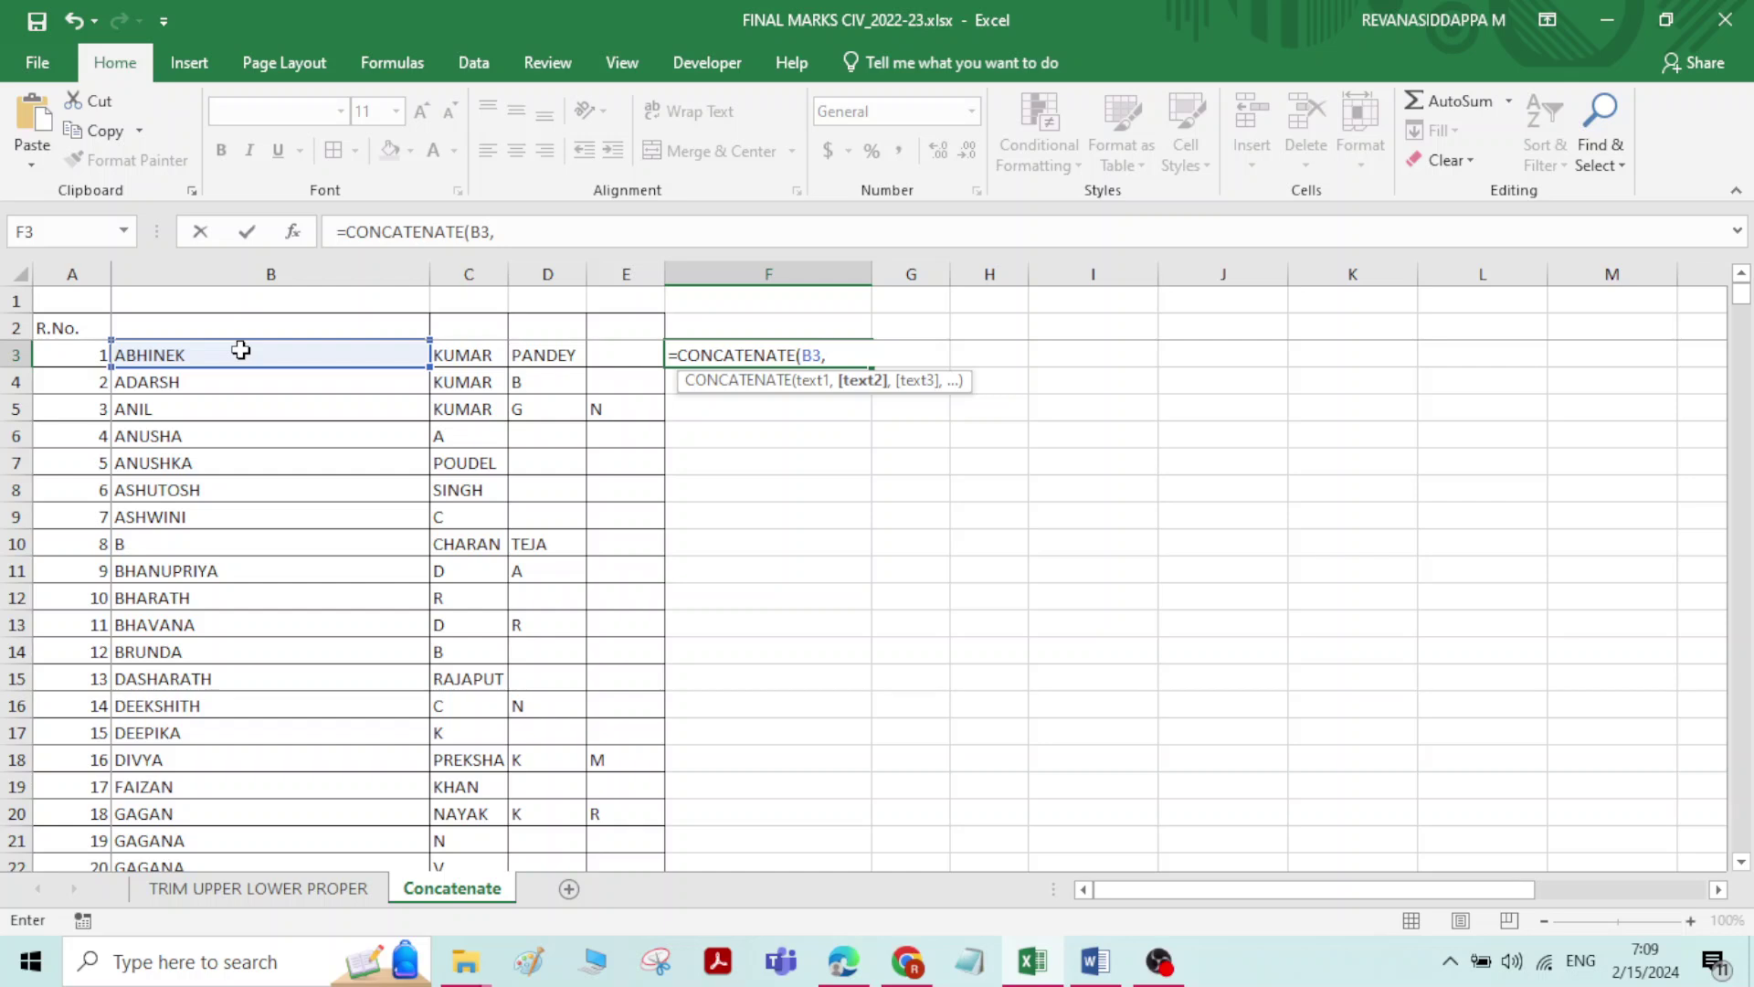
text(" ",)
click(471, 353)
text(,)
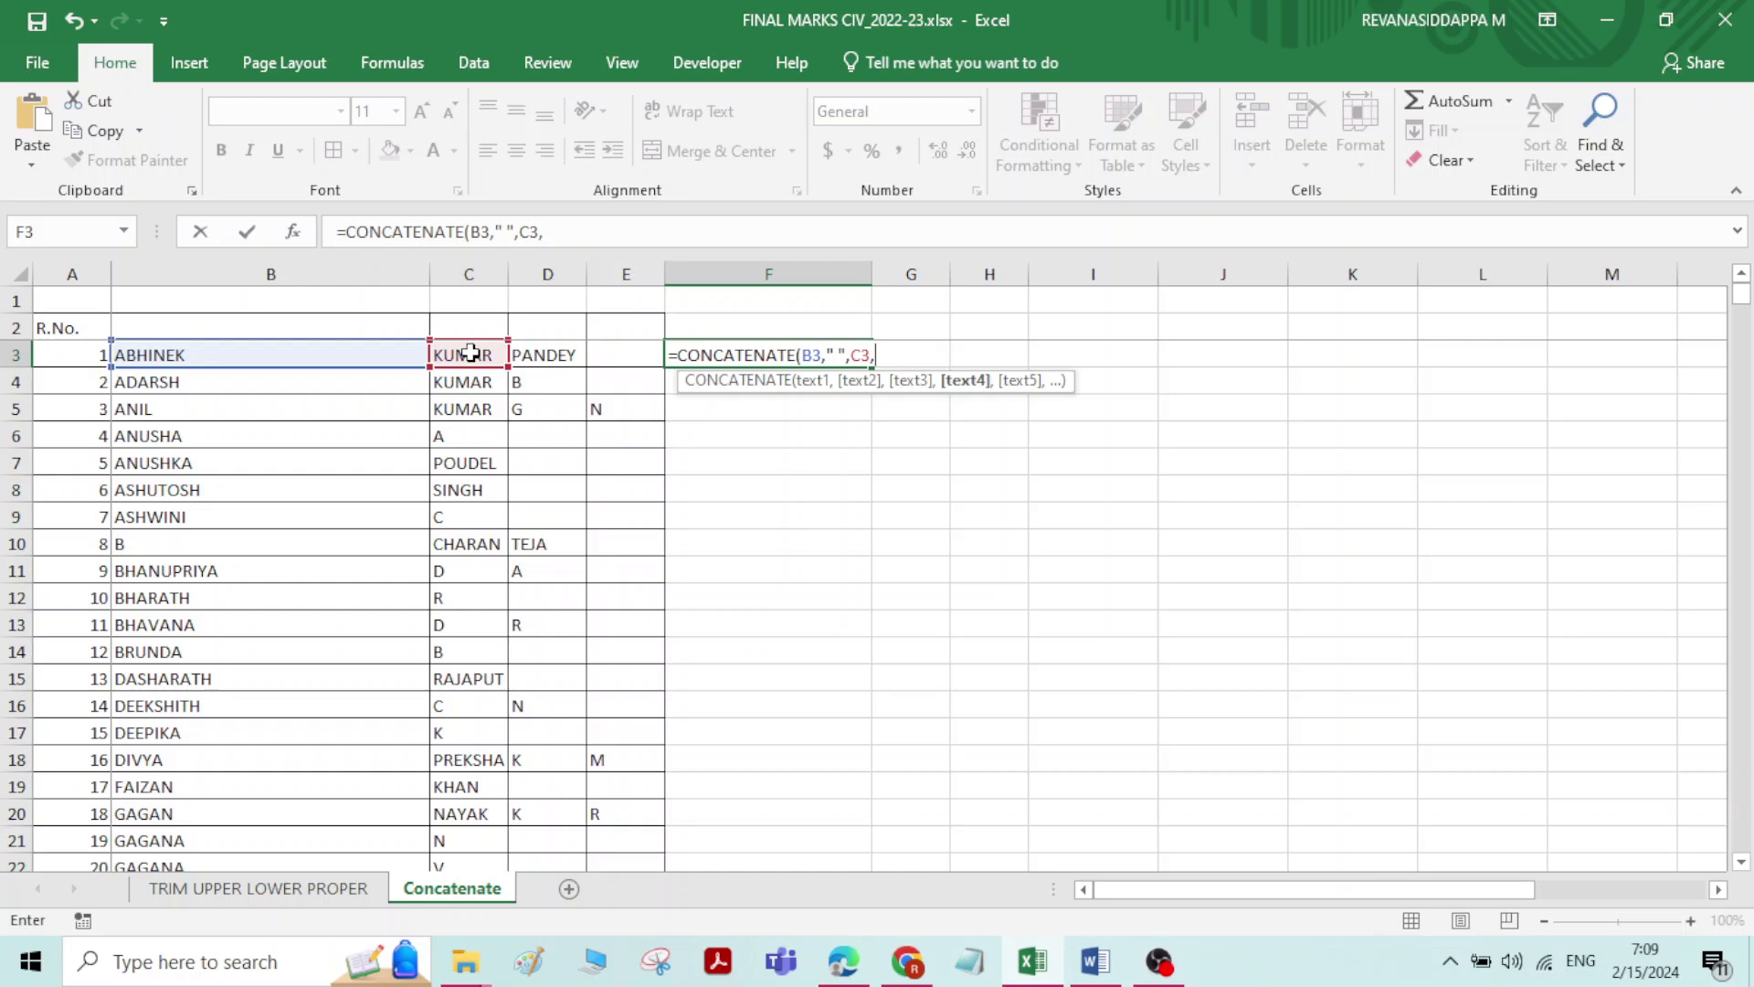
text(" ",)
click(543, 357)
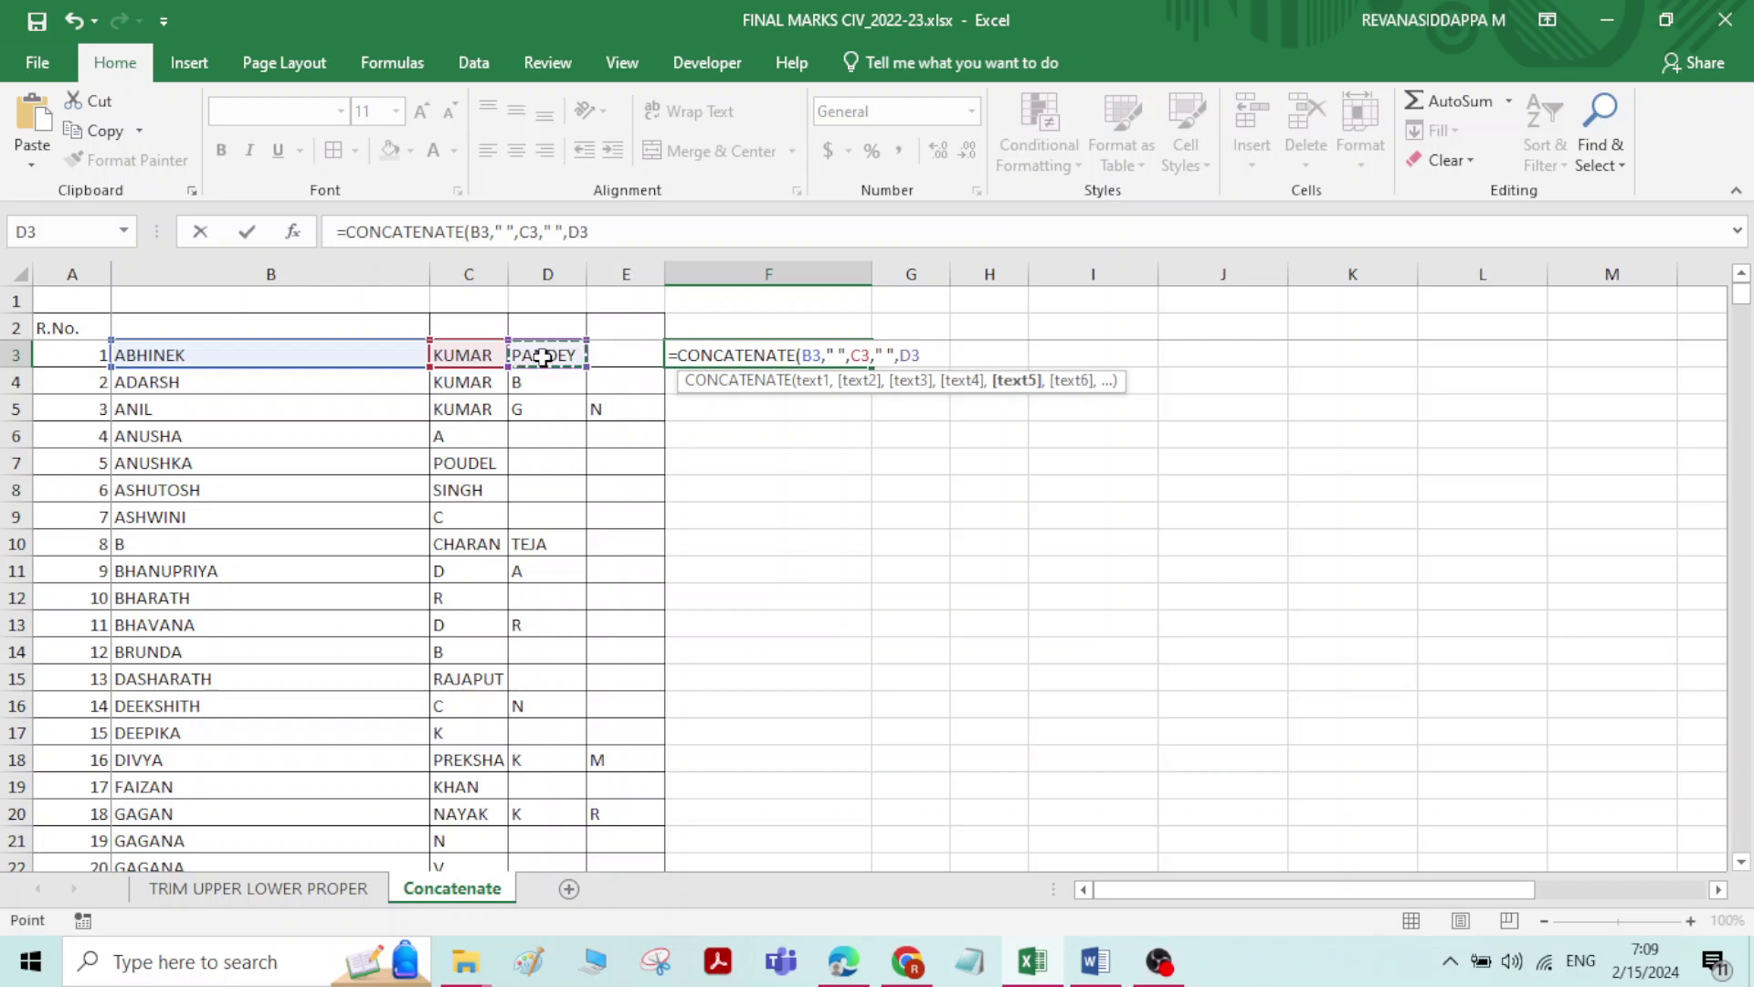
key(Return)
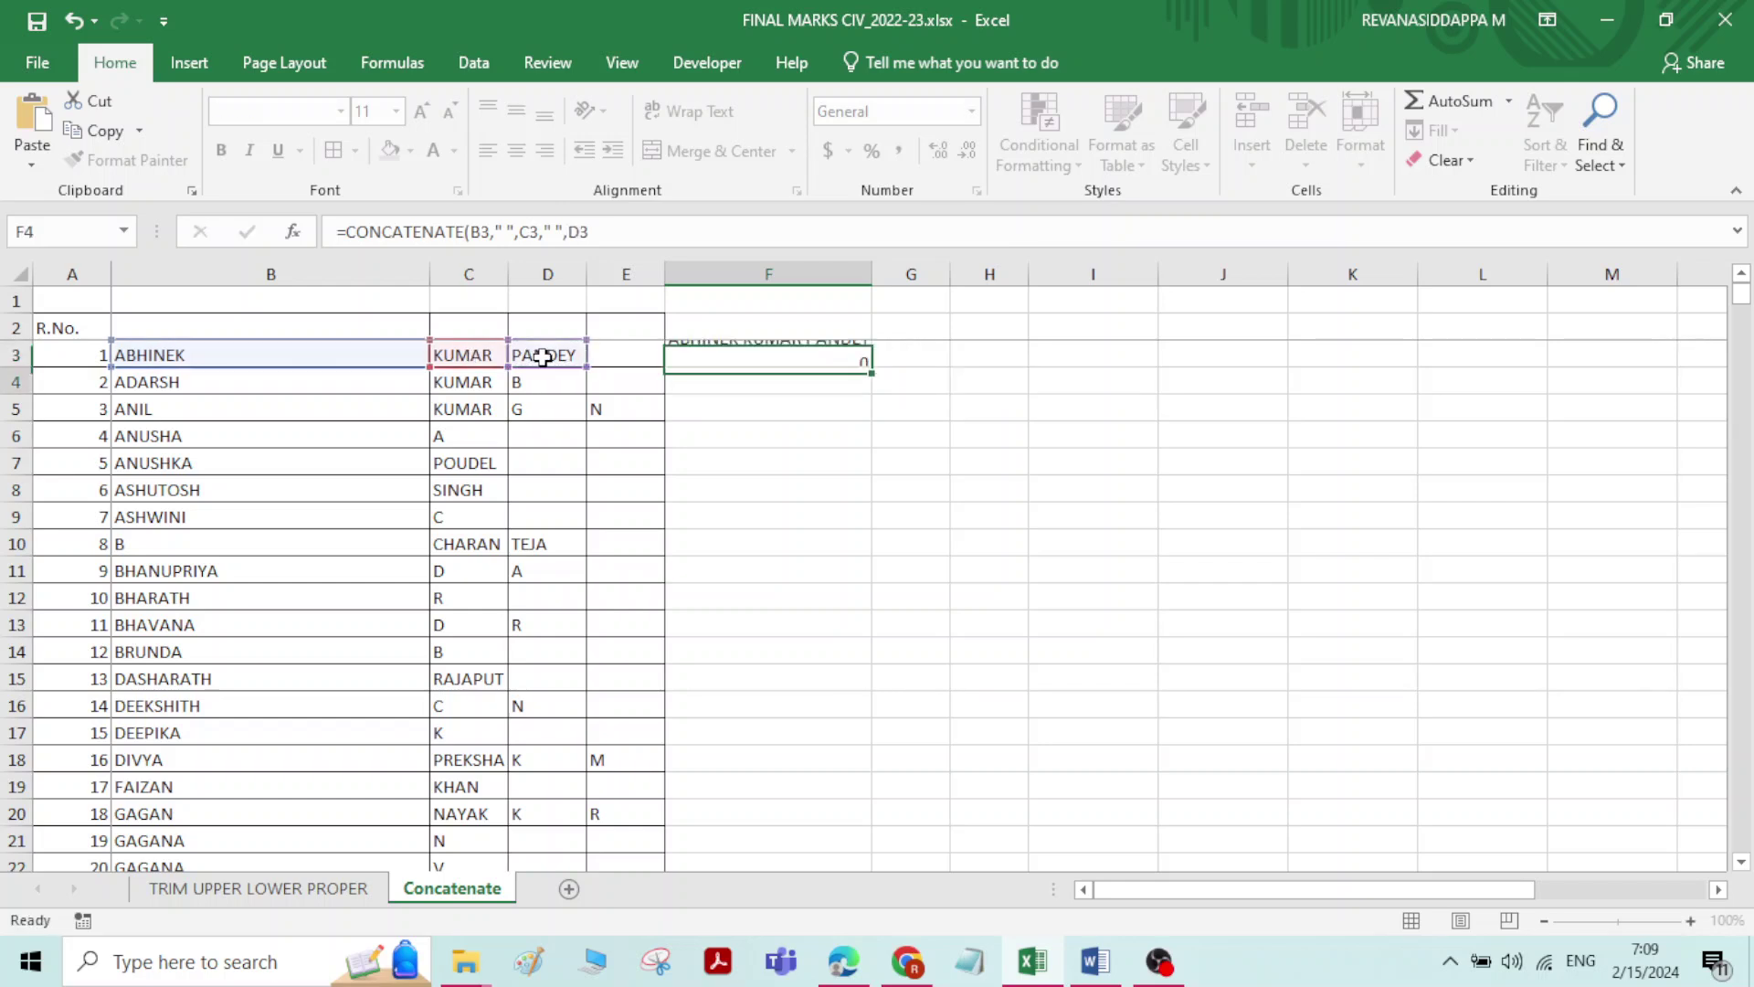
click(823, 359)
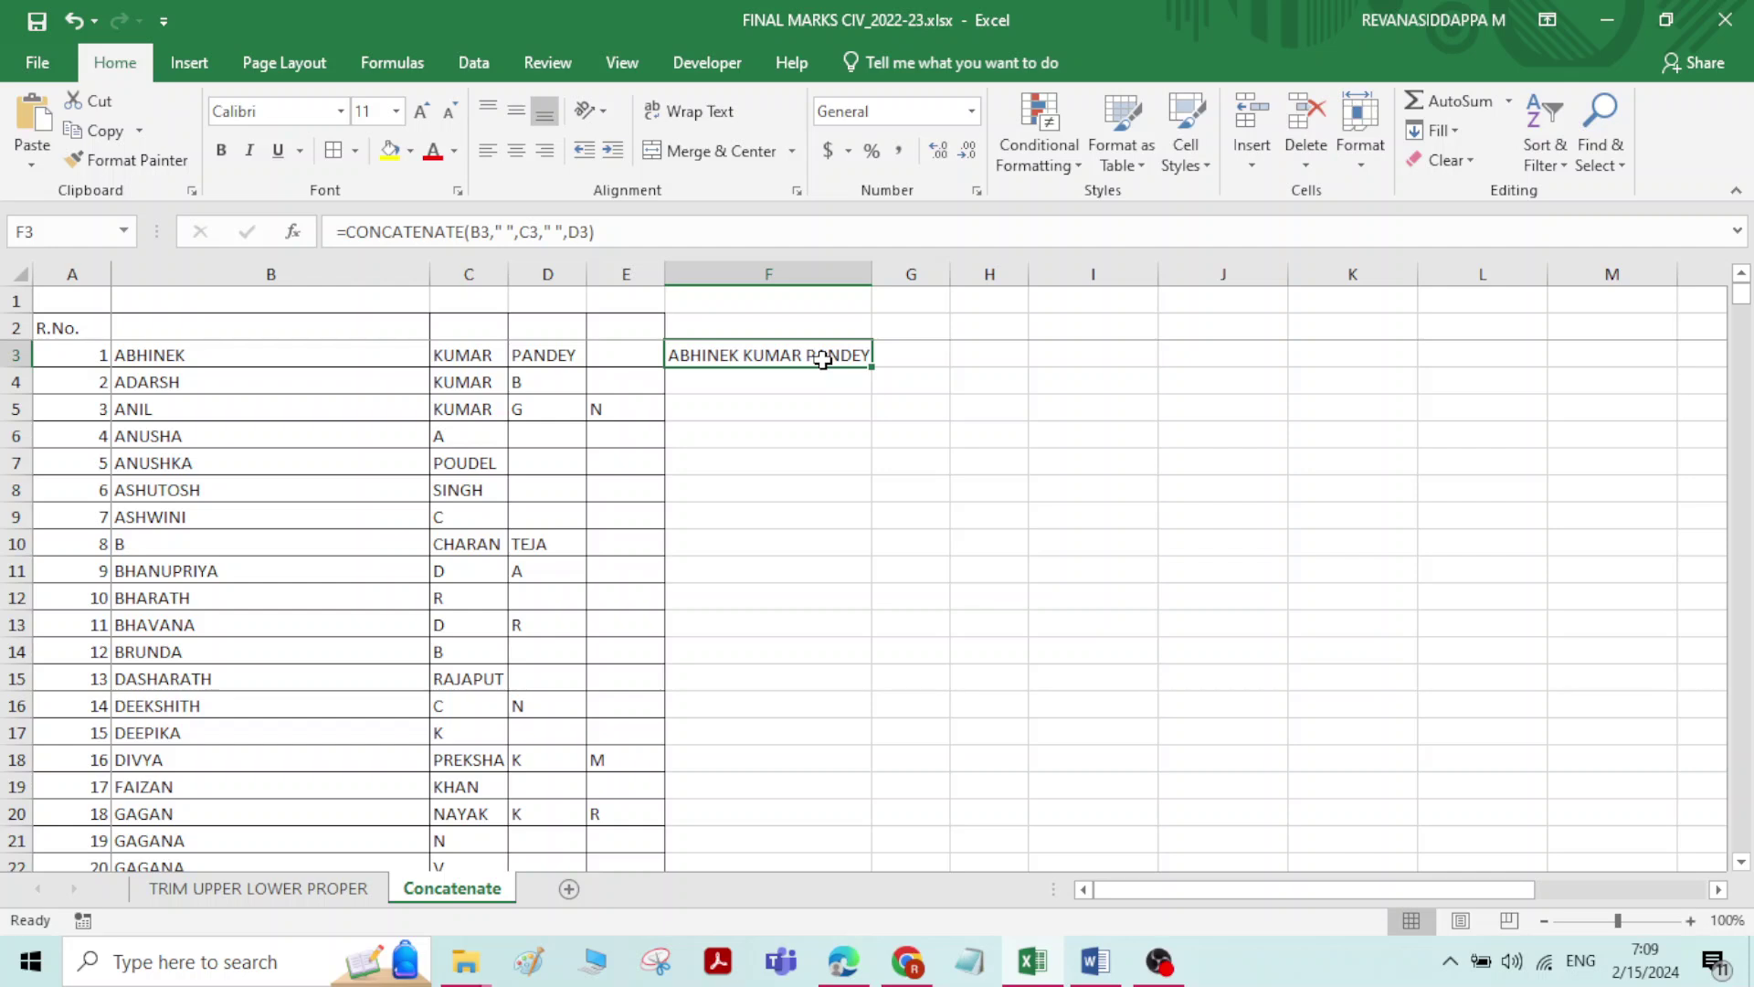
- Fill the spaced CONCATENATE formula from F3 down to row 65 and check F10
click(875, 366)
click(819, 380)
click(846, 357)
click(803, 384)
click(811, 353)
drag(875, 366, 734, 787)
scroll(733, 612, up, 15)
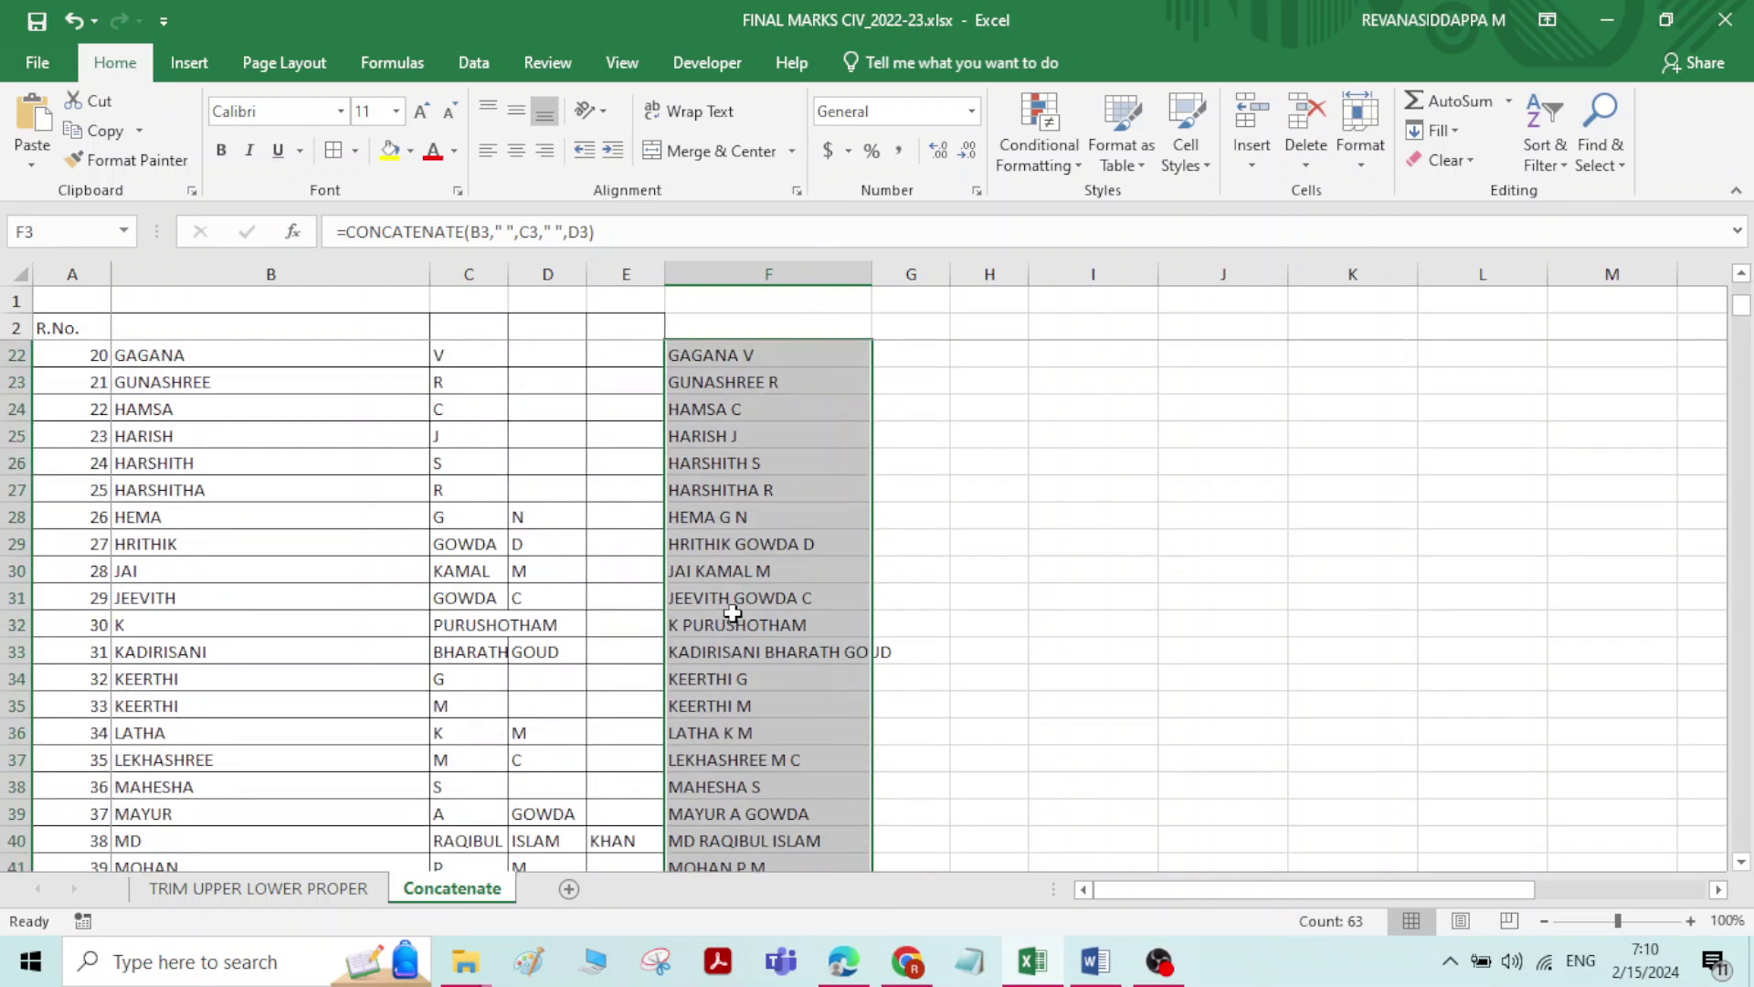
click(769, 544)
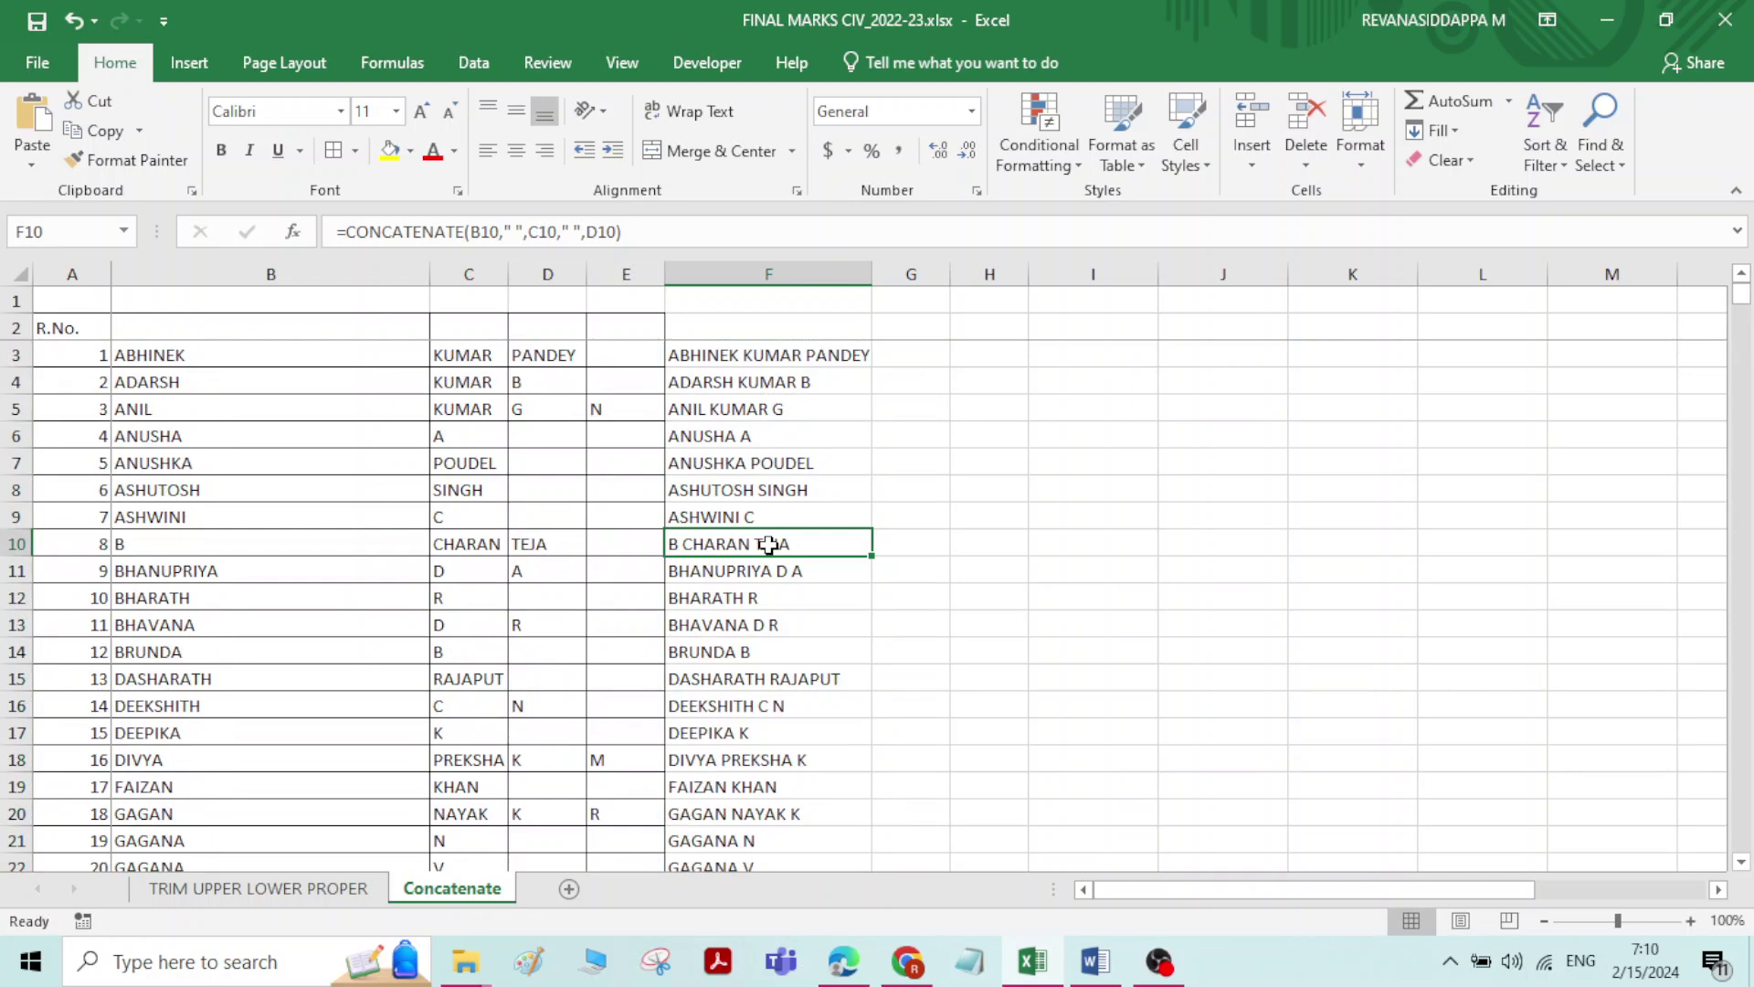